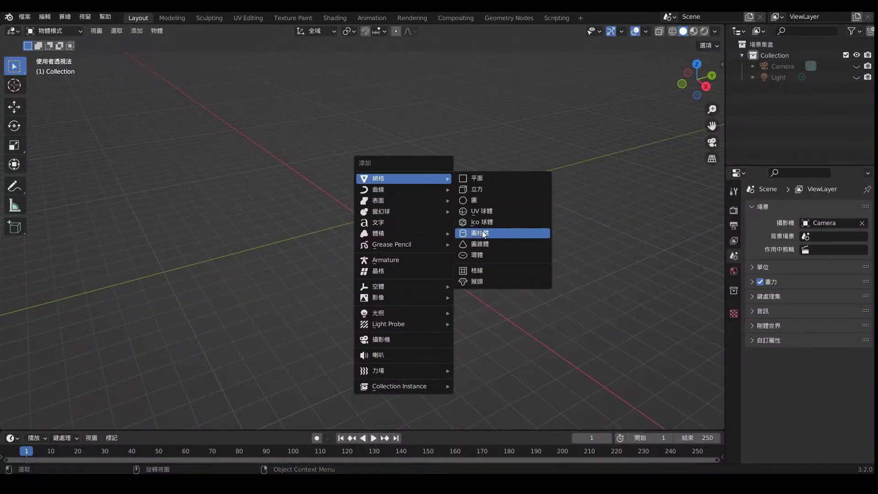
Add a cylinder mesh and view it from the right side with X-ray on
click(483, 234)
scroll(345, 226, up, 3)
scroll(366, 219, up, 1)
scroll(406, 229, up, 1)
scroll(407, 245, up, 1)
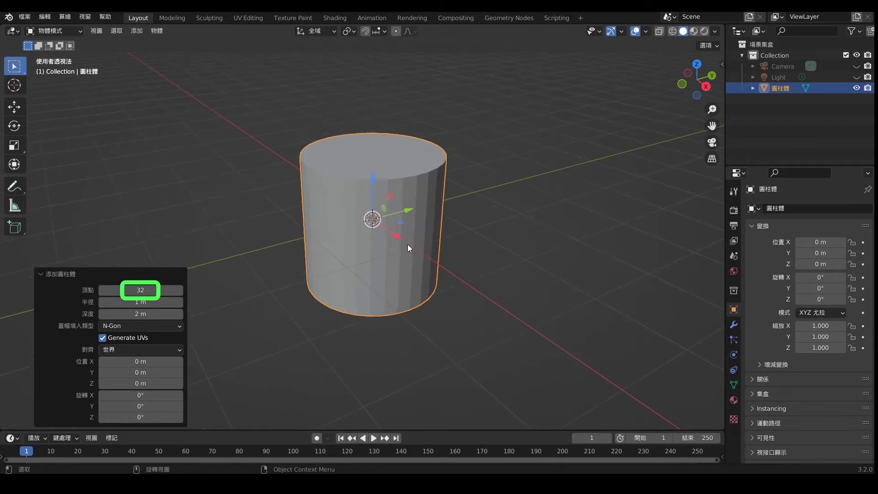
click(457, 214)
middle_drag(424, 201, 416, 231)
click(704, 91)
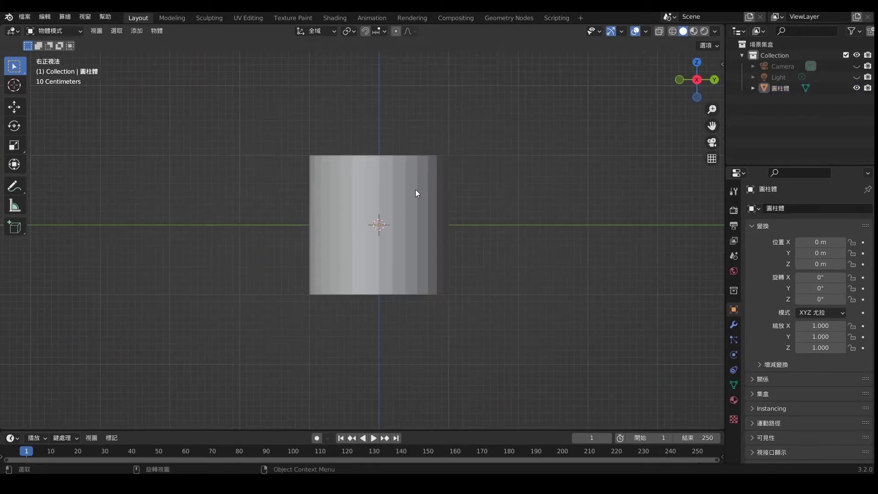
click(659, 30)
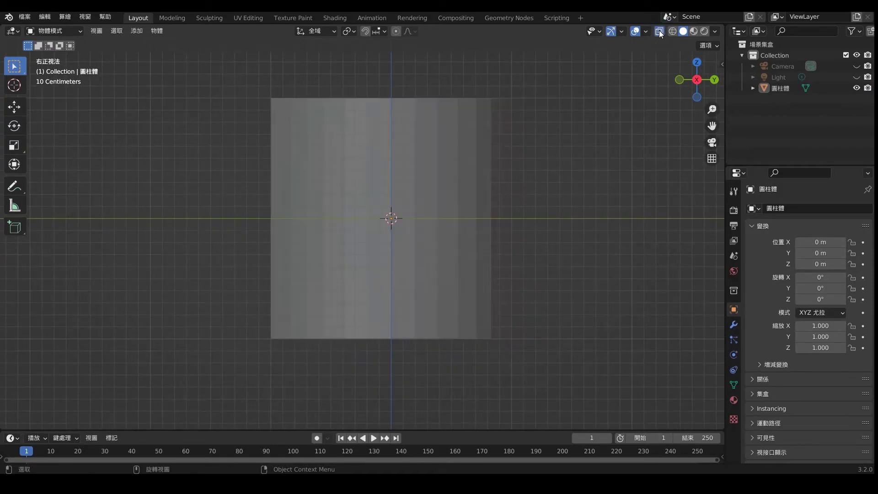
Select the cylinder's bottom vertices and raise them 1.5306 m into a low disc
key(a)
key(Tab)
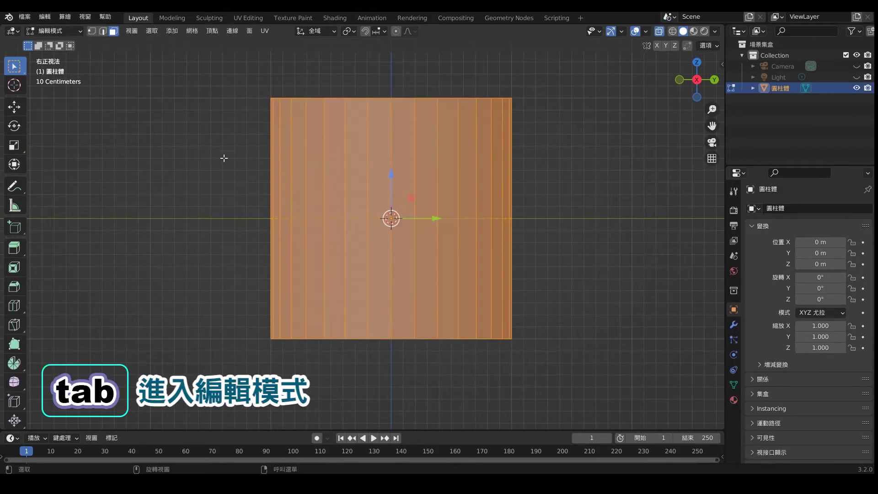
click(92, 31)
drag(202, 284, 591, 349)
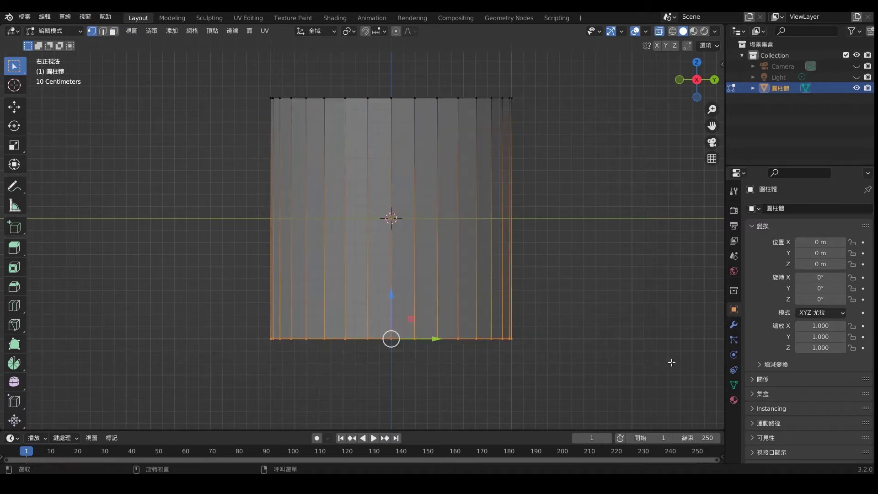
drag(393, 297, 410, 112)
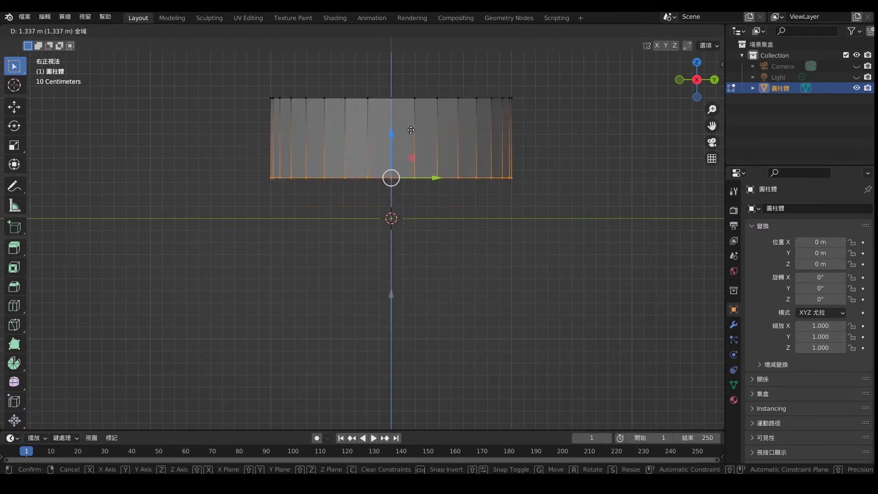
click(411, 112)
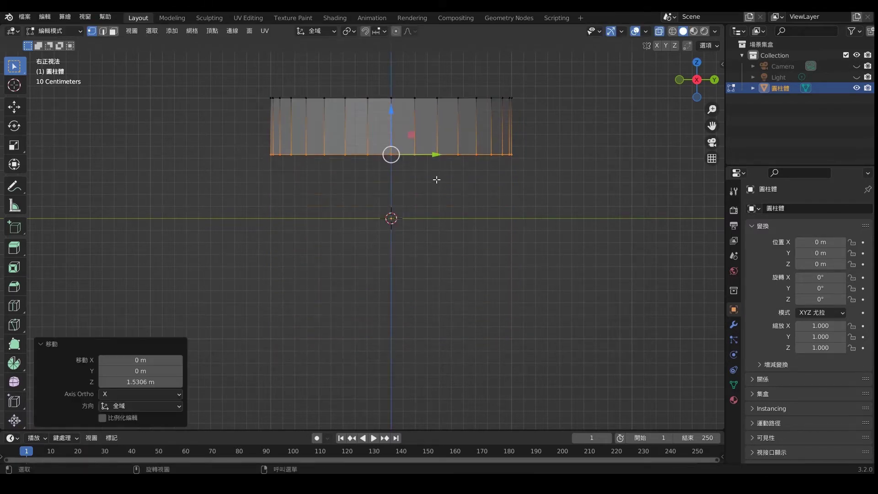
Turn X-ray off, switch to face selection, and select the disc's top face
click(661, 32)
key(3)
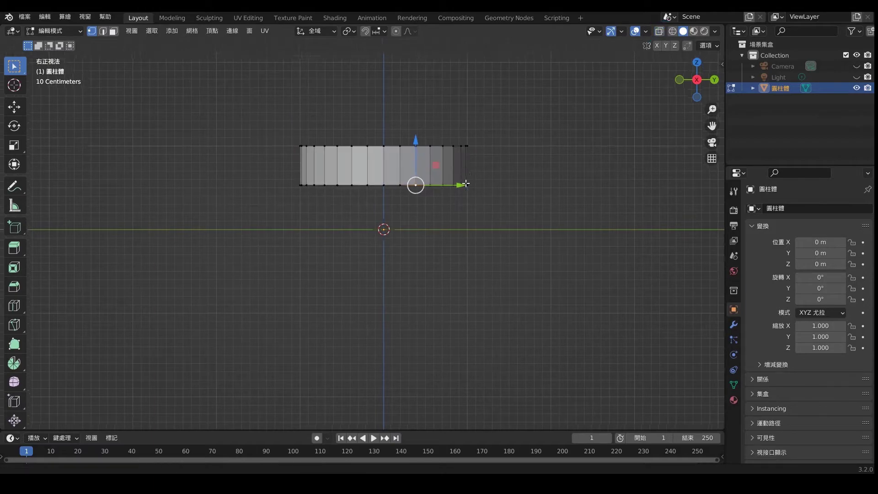
middle_drag(464, 167, 539, 108)
click(698, 75)
scroll(557, 240, up, 1)
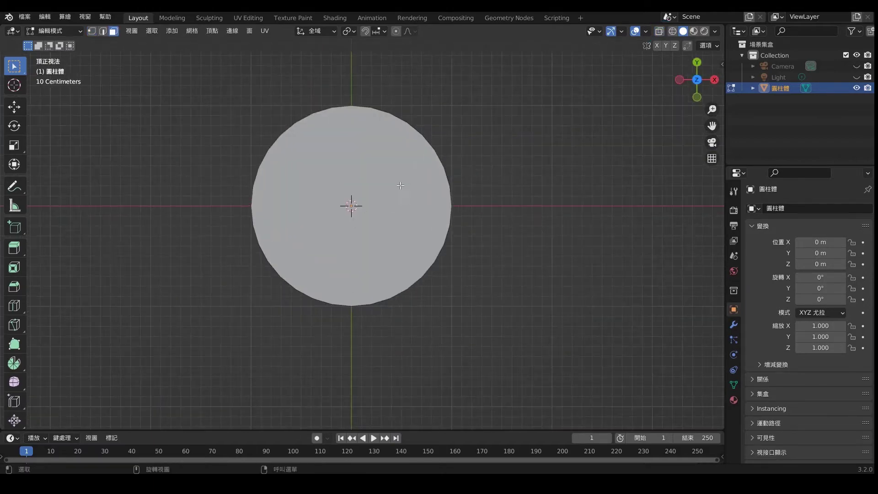
Extrude the top face in place and scale it to 0.8454 to form a rim
key(a)
scroll(557, 240, up, 2)
key(s)
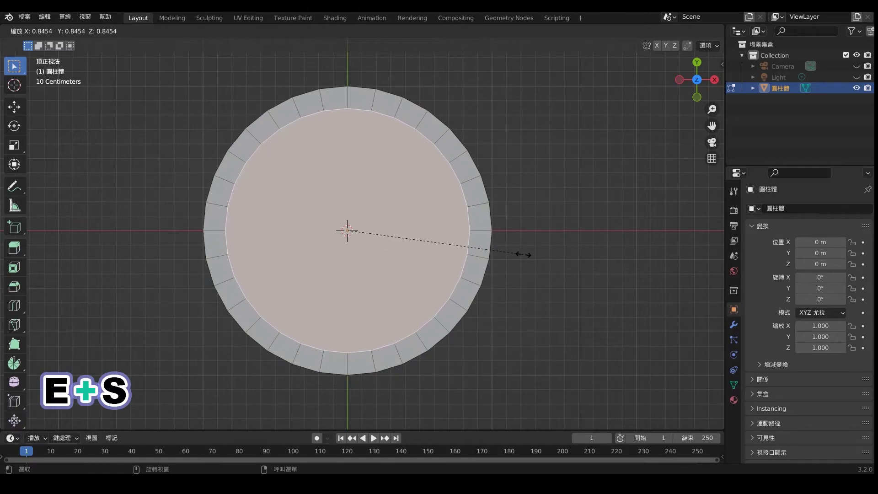
click(522, 254)
Sink the inner face 0.04984 m, then view from the top with vertex selection
mouse_move(542, 252)
middle_down()
mouse_move(532, 241)
mouse_move(503, 258)
middle_up()
click(408, 225)
scroll(409, 225, up, 2)
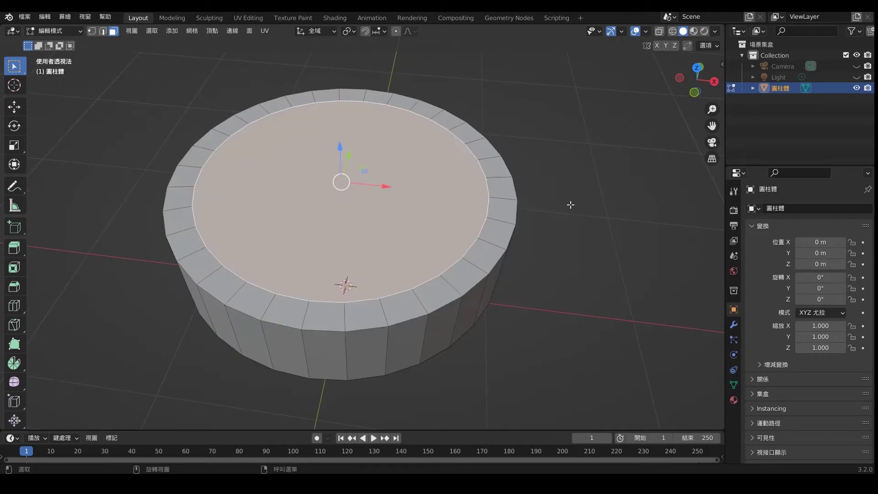
key(e)
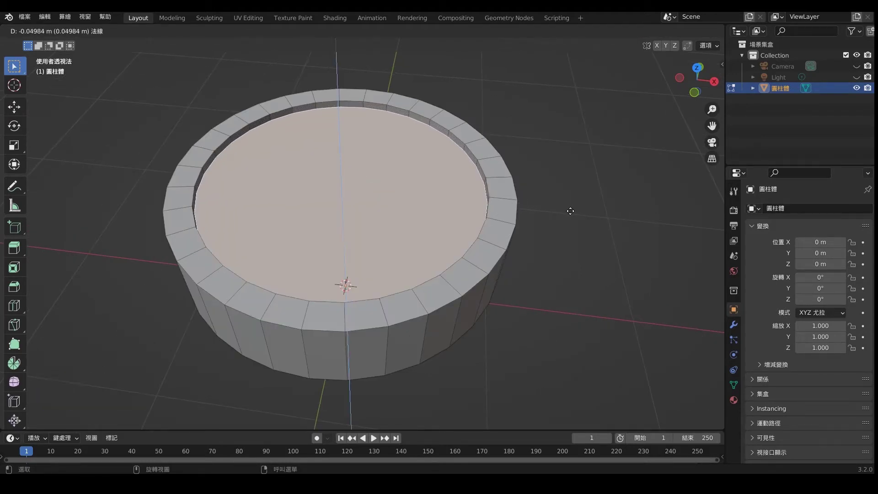
click(570, 210)
key(KP_7)
key(alt+a)
click(92, 32)
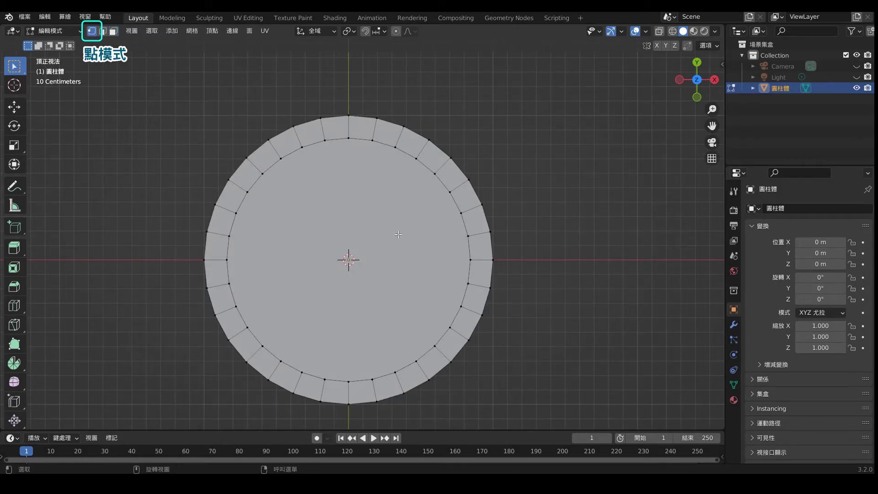
Knife-cut a straight edge across the recessed top from one rim vertex to the opposite one
middle_drag(399, 234, 393, 233)
key(k)
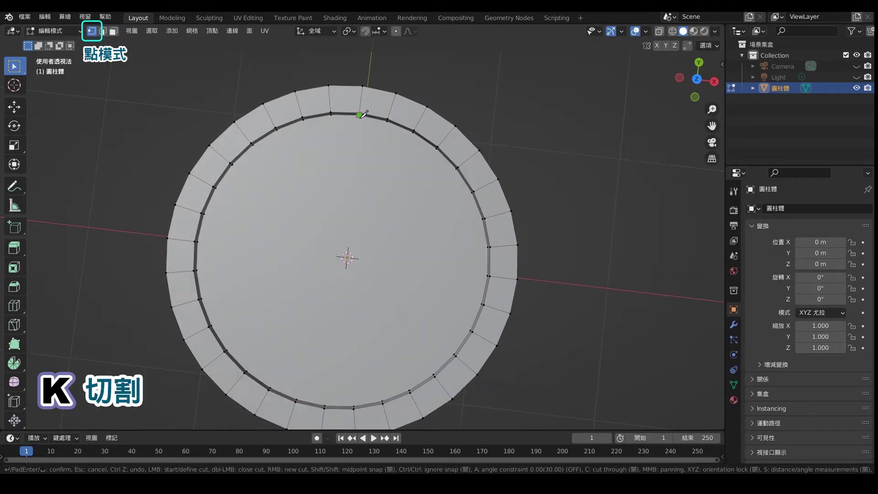
middle_drag(358, 162, 358, 137)
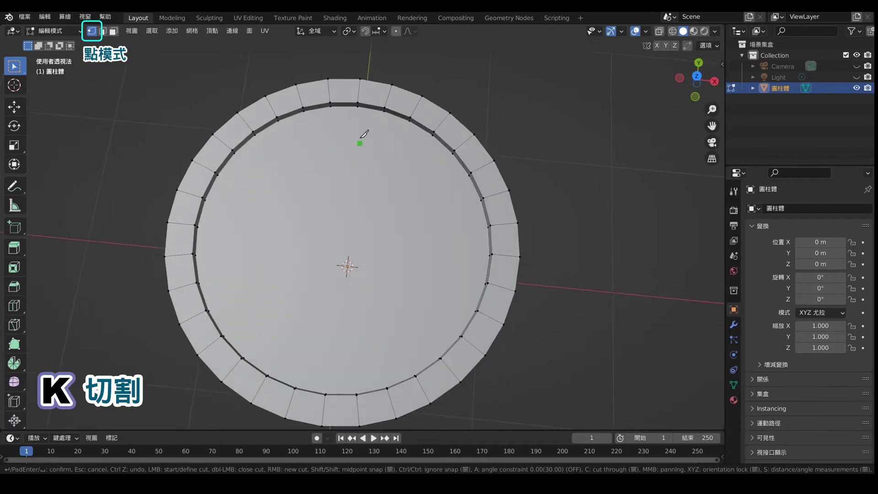
click(358, 106)
middle_drag(358, 255, 355, 280)
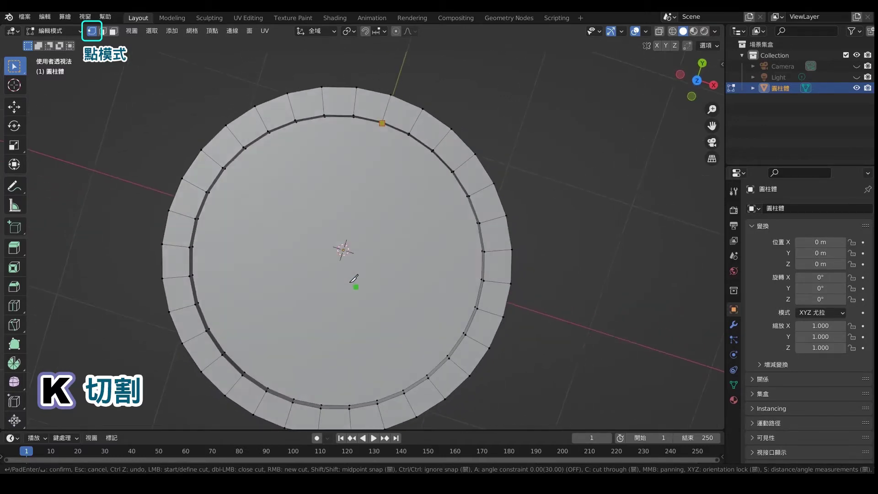
click(293, 393)
key(Return)
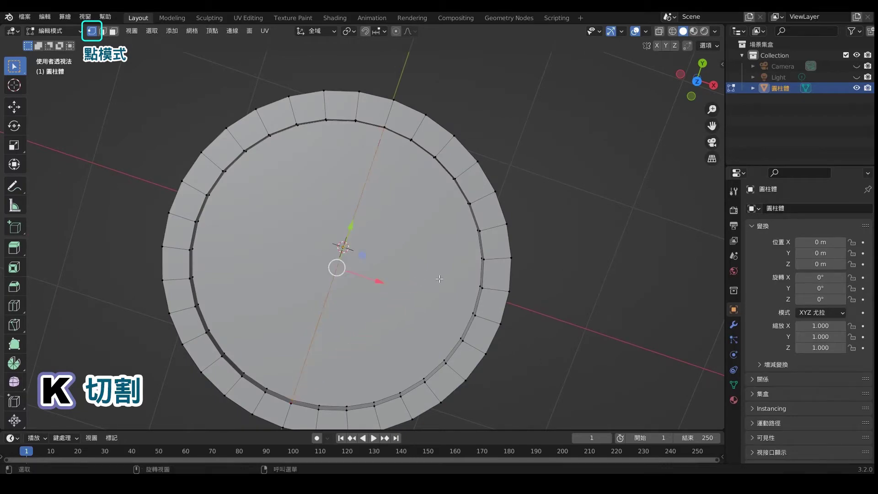
click(561, 245)
mouse_move(561, 245)
middle_down()
mouse_move(523, 311)
mouse_move(485, 231)
mouse_move(546, 246)
middle_up()
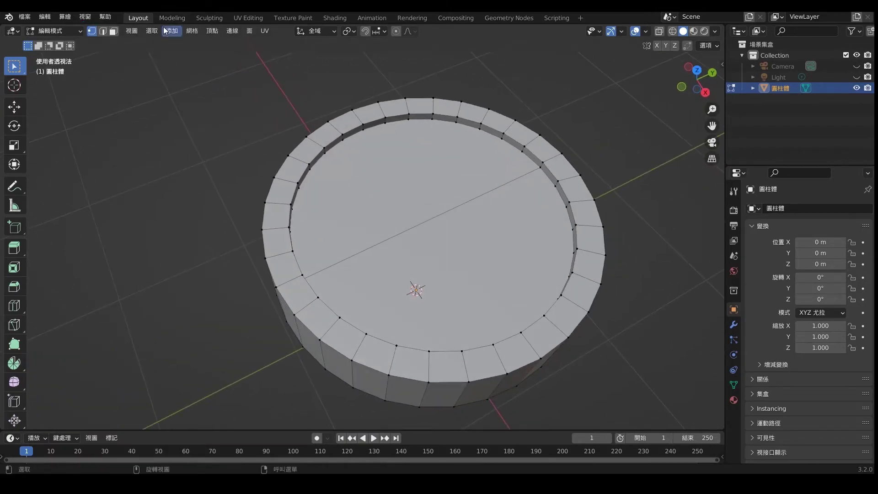
click(114, 35)
Extrude the lower half of the recessed top down 0.14 m into a groove
click(553, 232)
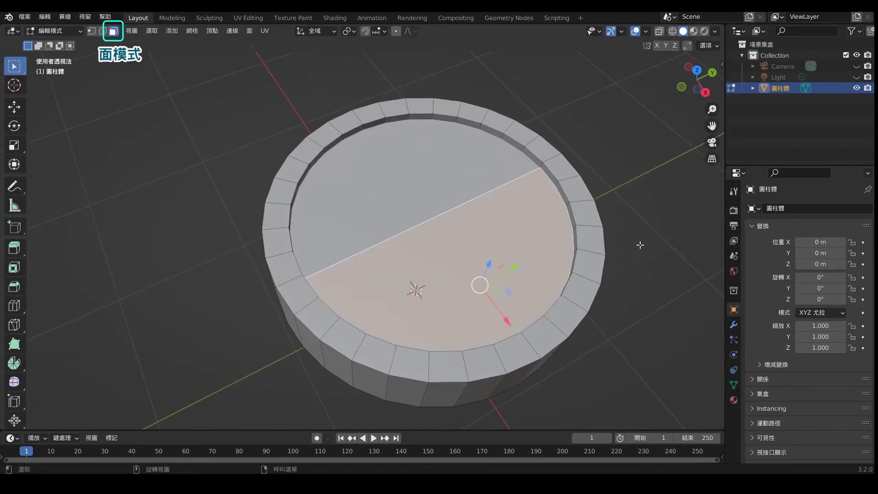
key(e)
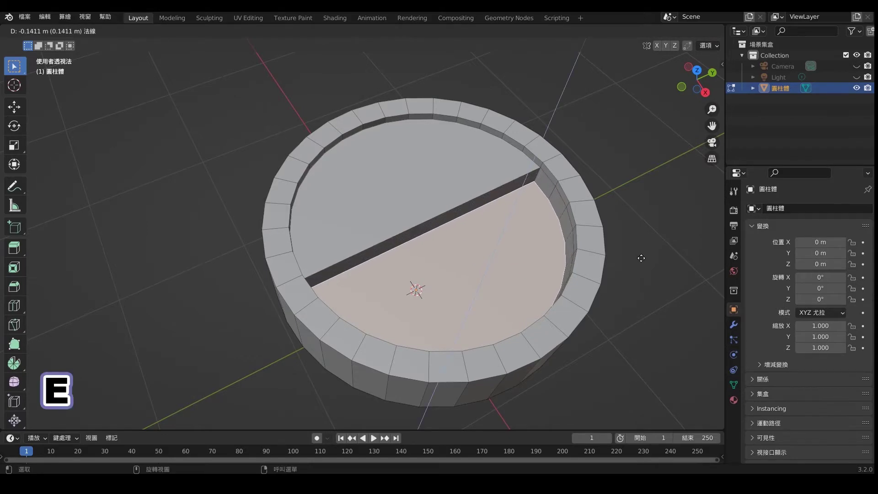
click(640, 257)
mouse_move(639, 256)
middle_down()
mouse_move(654, 237)
mouse_move(621, 128)
middle_up()
click(621, 128)
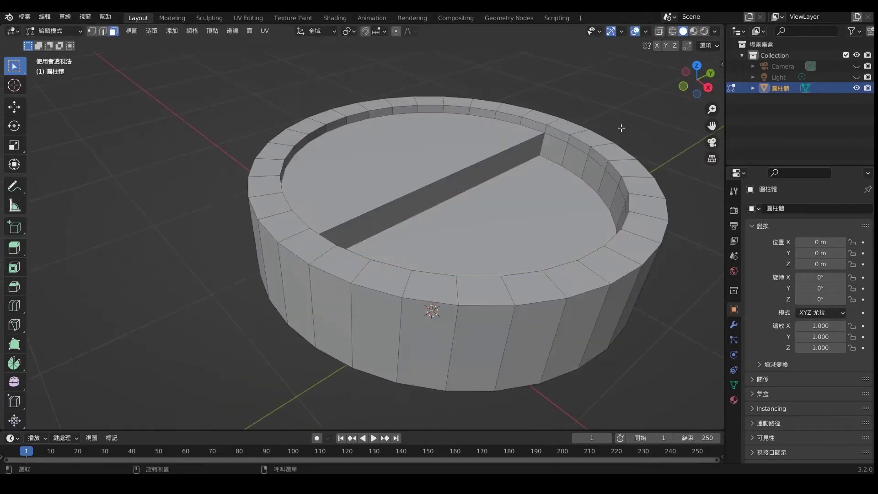
Inset the left and right halves slightly with extrude-and-scale, then return to Object Mode
click(697, 66)
shift+middle_drag(468, 152, 407, 253)
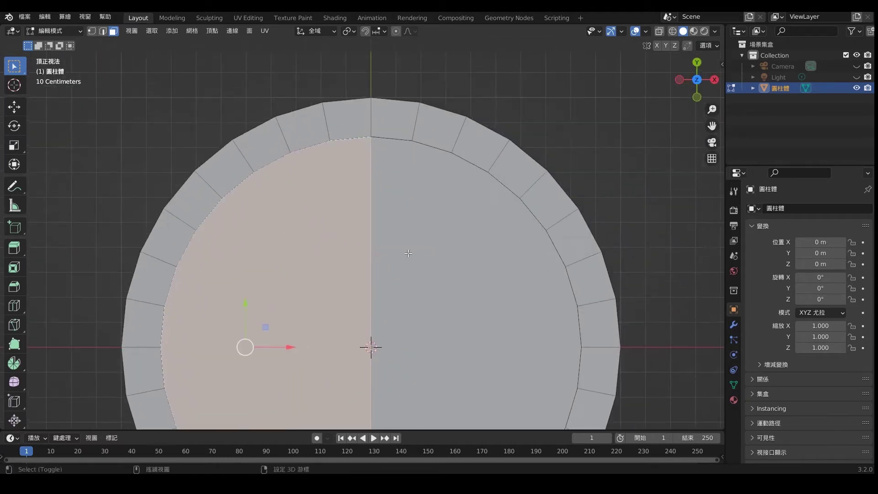
key(e)
key(s)
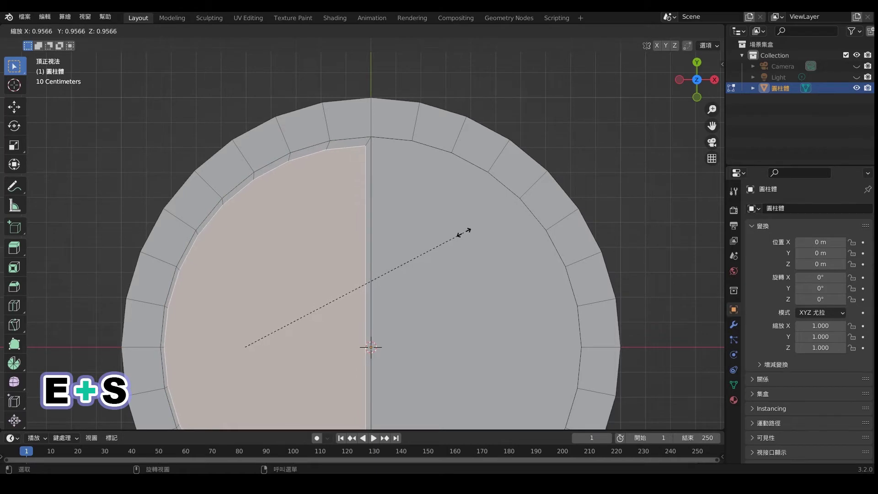
click(465, 232)
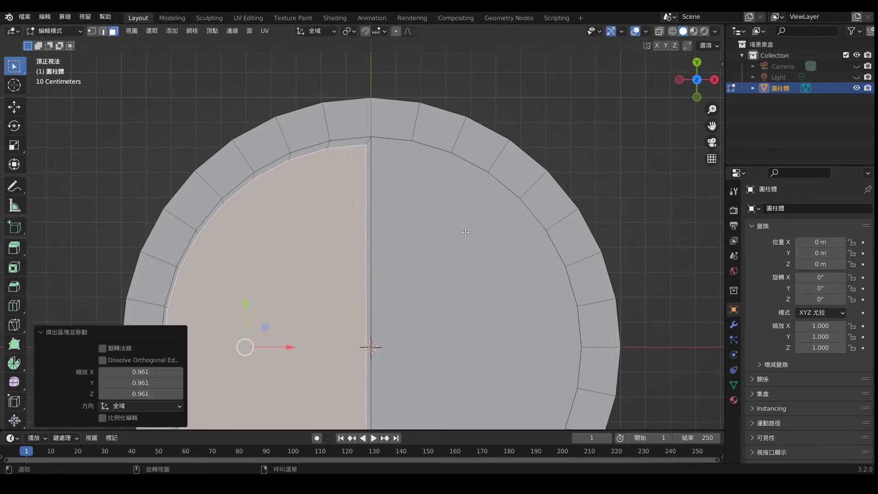
click(490, 217)
key(e)
key(s)
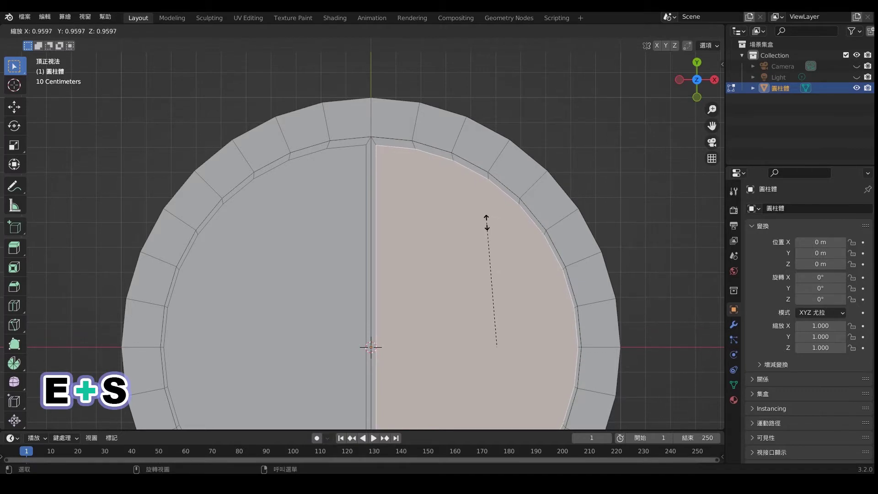
click(487, 223)
key(Tab)
scroll(577, 178, down, 3)
middle_drag(516, 277, 520, 250)
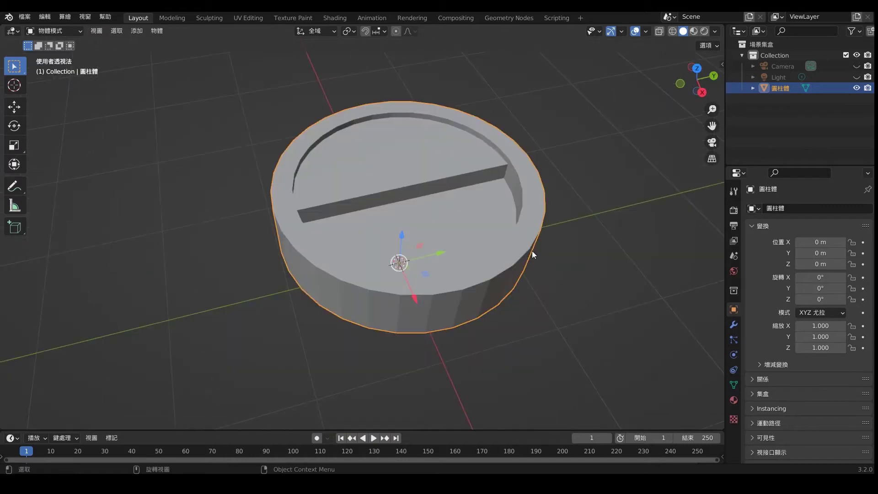
Add a Subdivision Surface modifier at viewport level 2, then edit the mesh in right side view
click(734, 324)
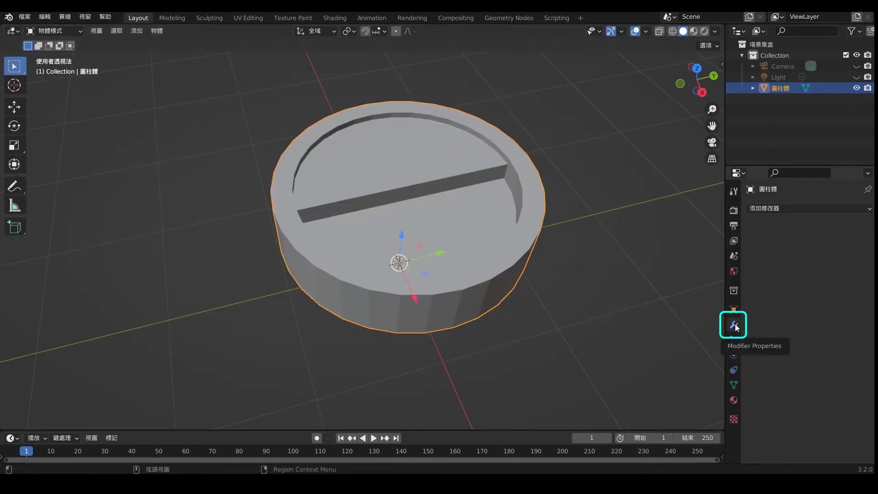
click(772, 209)
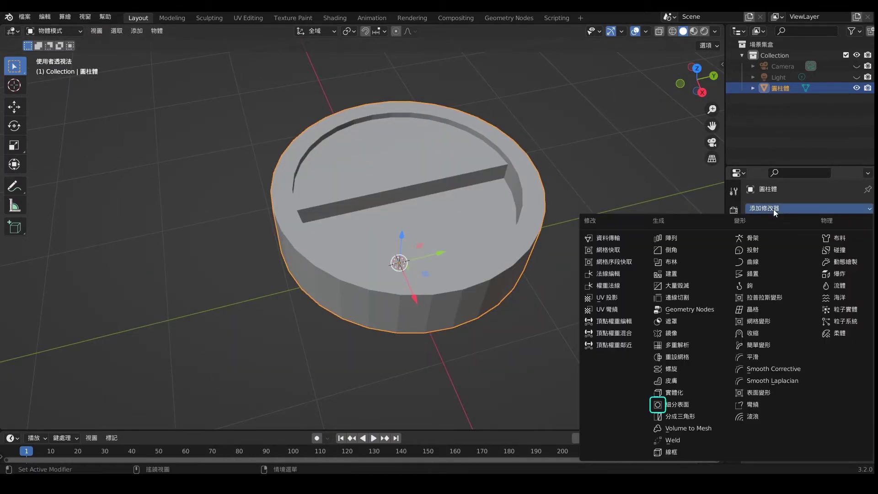
click(686, 404)
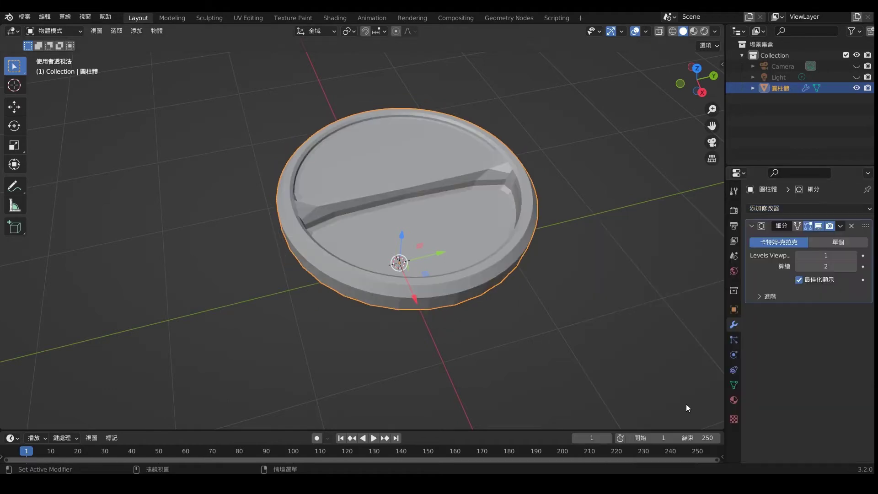
click(853, 255)
key(KP_3)
key(Tab)
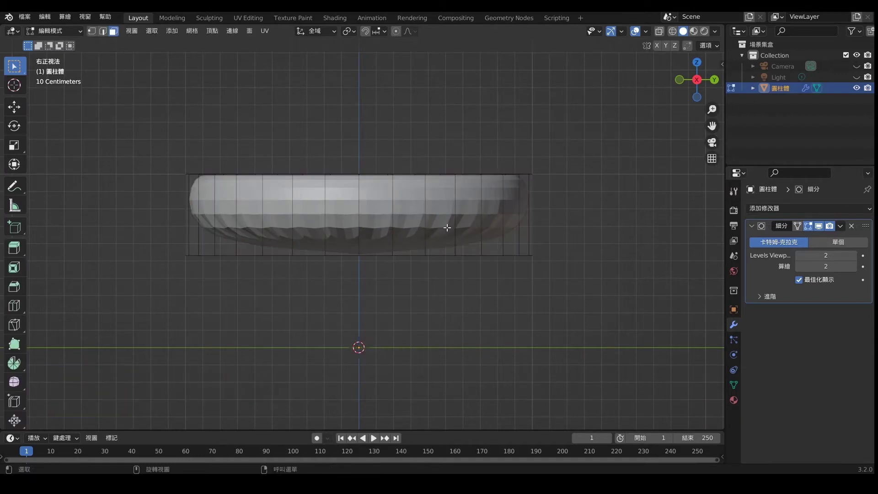
Add an edge loop around the side wall, slid close to the bottom edge
key(ctrl+r)
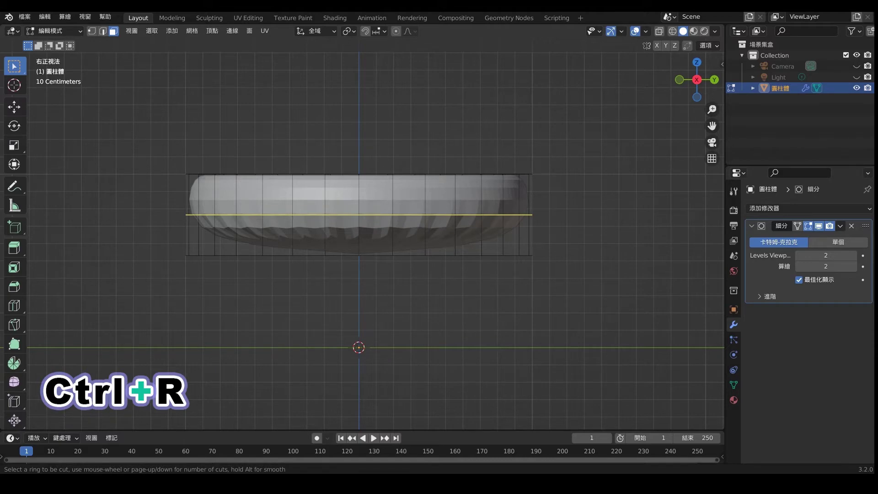
click(454, 214)
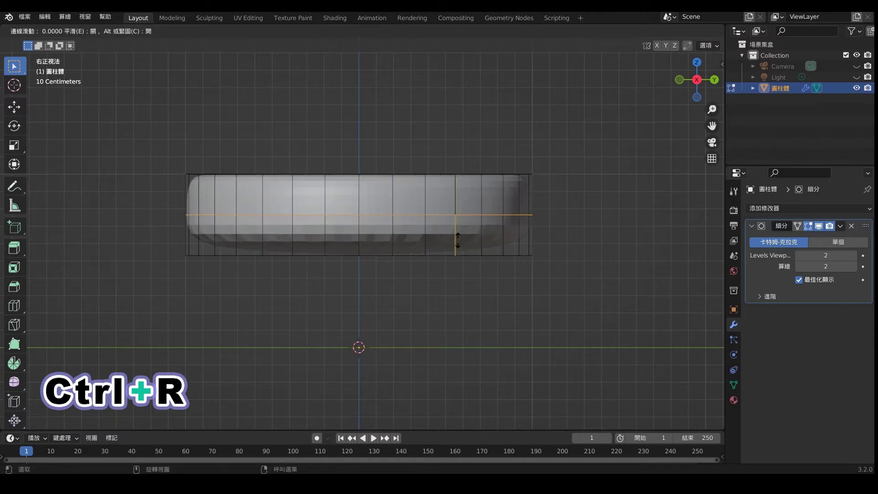
click(455, 278)
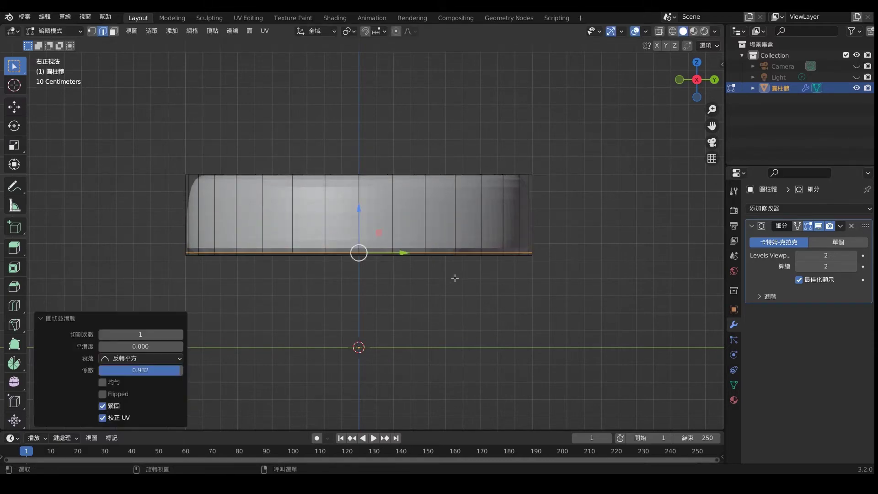
scroll(441, 284, up, 1)
scroll(442, 285, up, 1)
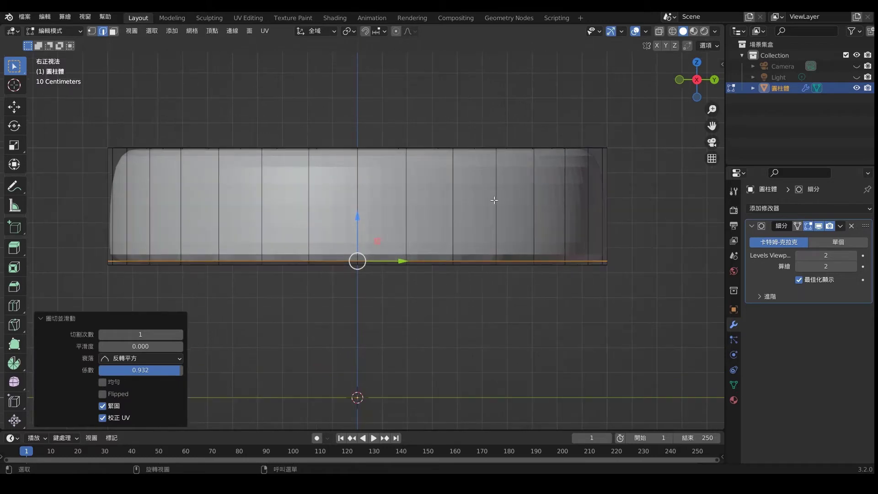
click(626, 216)
click(640, 234)
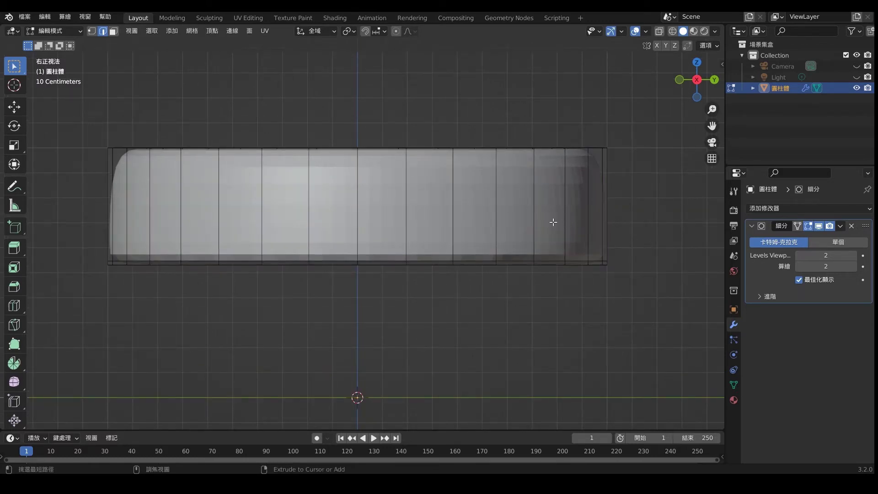
Add a second side-wall edge loop, slid close to the top edge
key(ctrl+r)
click(485, 209)
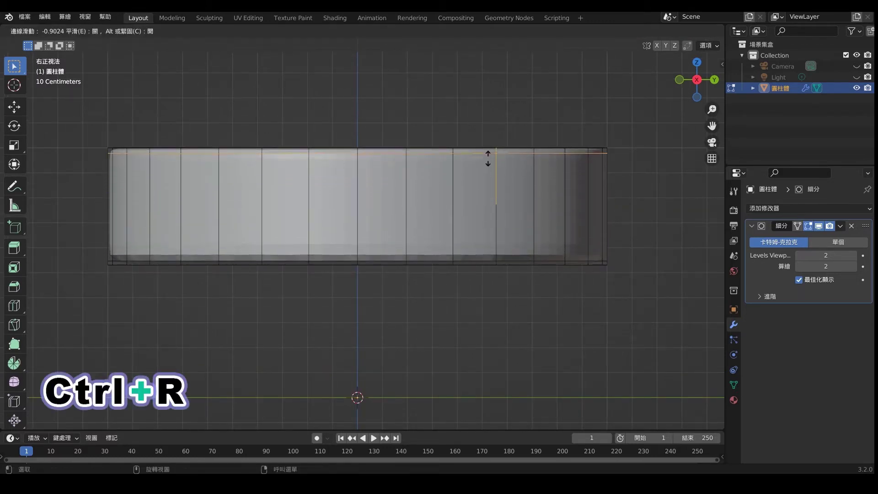
click(488, 156)
click(633, 196)
mouse_move(633, 196)
middle_down()
mouse_move(465, 206)
mouse_move(422, 222)
mouse_move(457, 264)
middle_up()
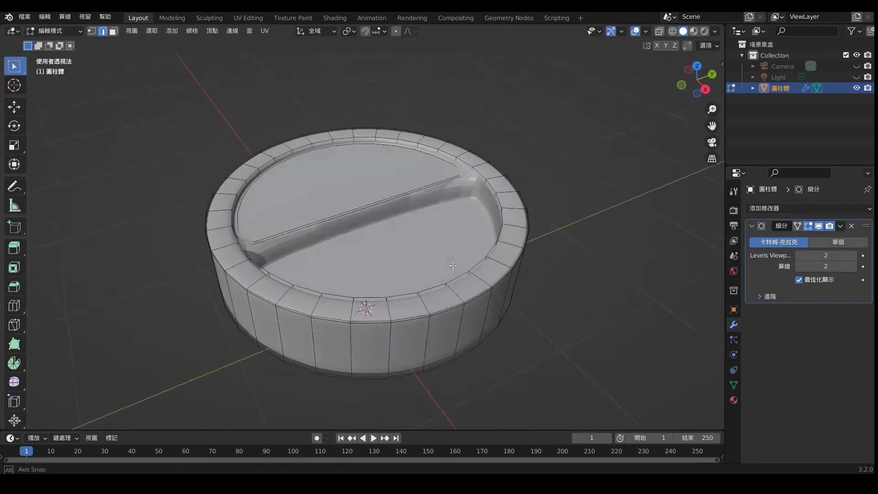
scroll(453, 242, up, 1)
Look down on the lid and turn off the Subdivision modifier's edit-mode display
scroll(456, 235, up, 1)
middle_drag(456, 234, 644, 234)
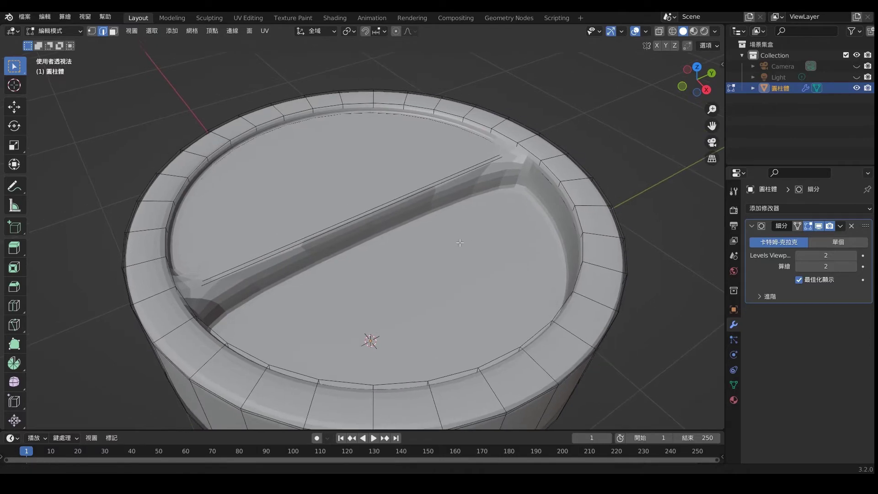
scroll(643, 234, up, 2)
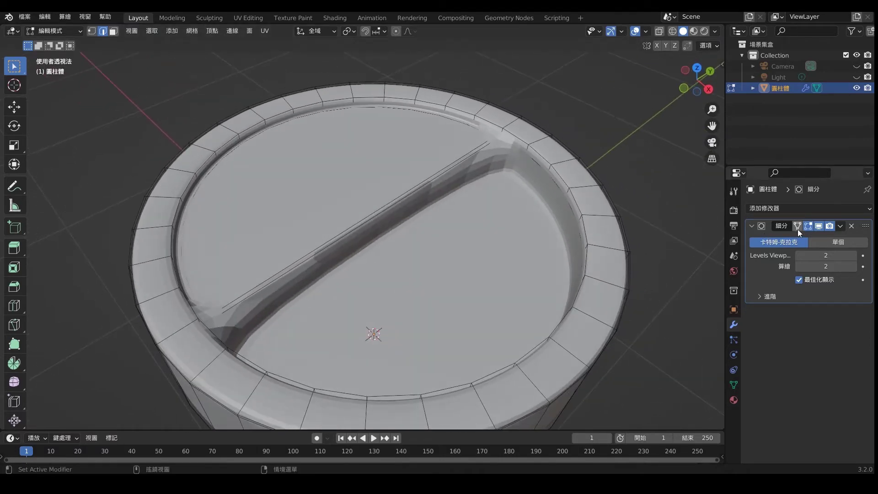
click(808, 226)
click(807, 226)
click(808, 226)
scroll(499, 174, up, 4)
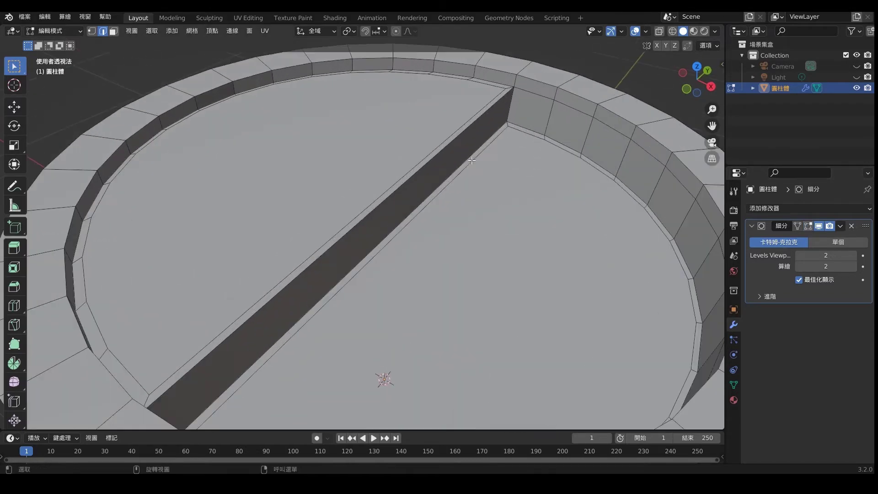
scroll(500, 175, down, 3)
scroll(506, 207, up, 3)
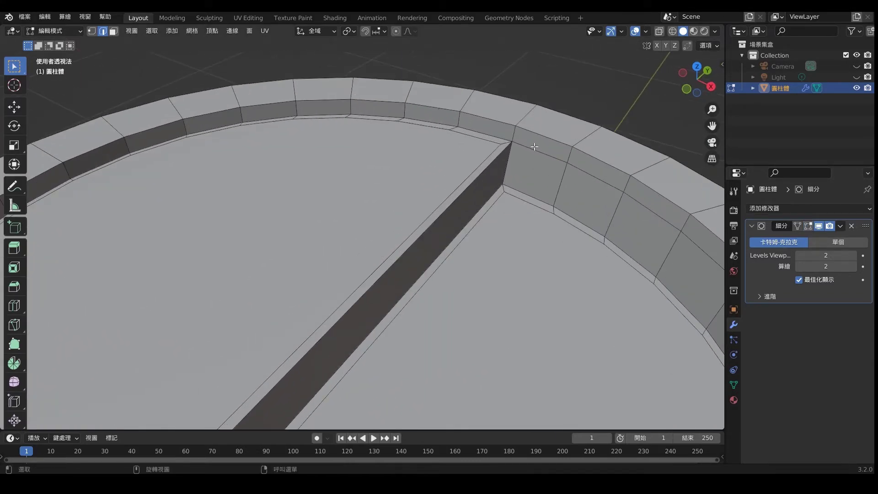
key(ctrl)
Add an edge loop around the inner rim wall, slid up near its top edge
key(ctrl+r)
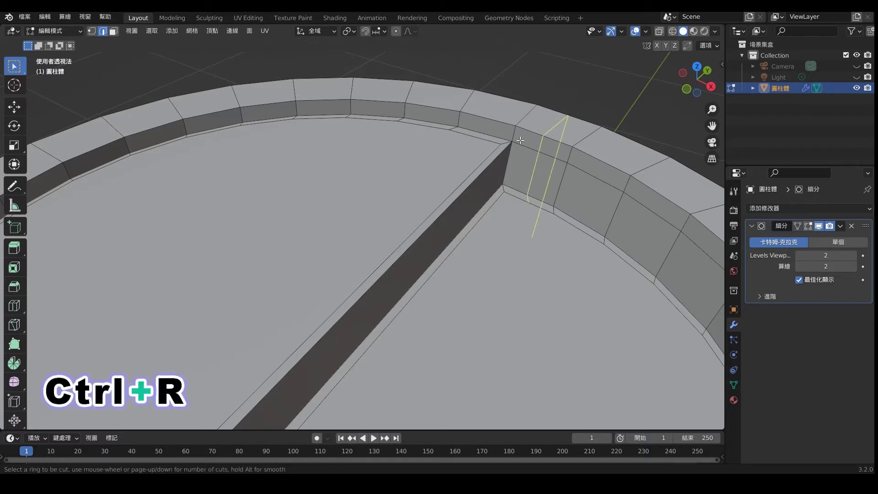
click(517, 135)
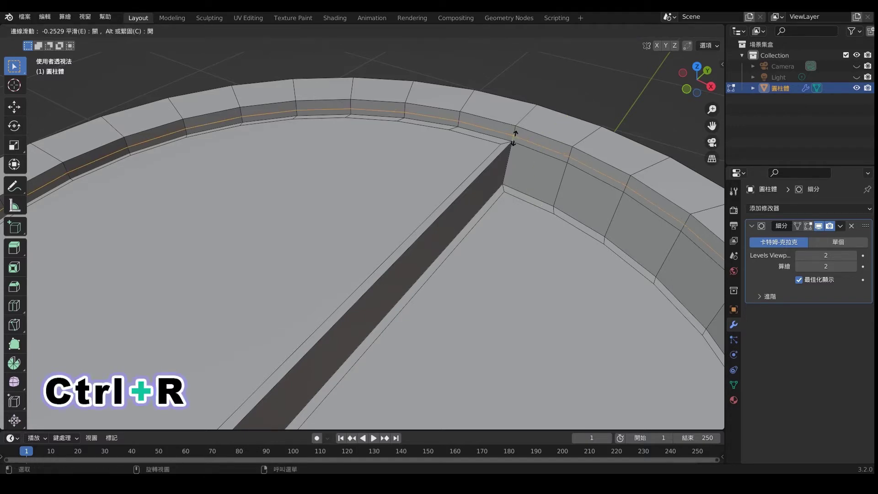
click(513, 137)
click(567, 114)
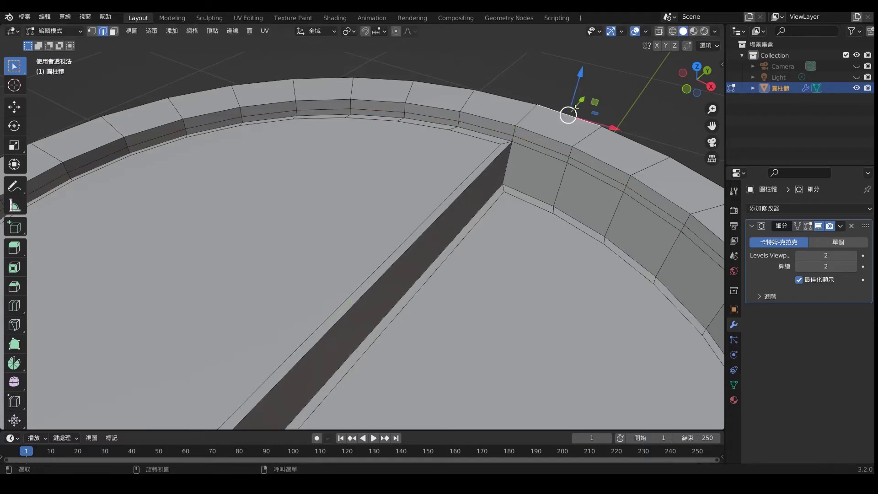
click(807, 225)
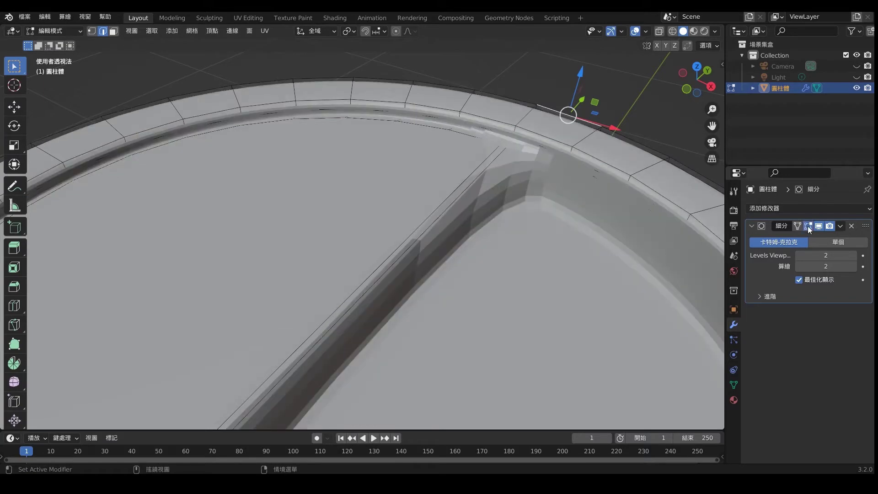
click(808, 226)
middle_drag(502, 216, 417, 173)
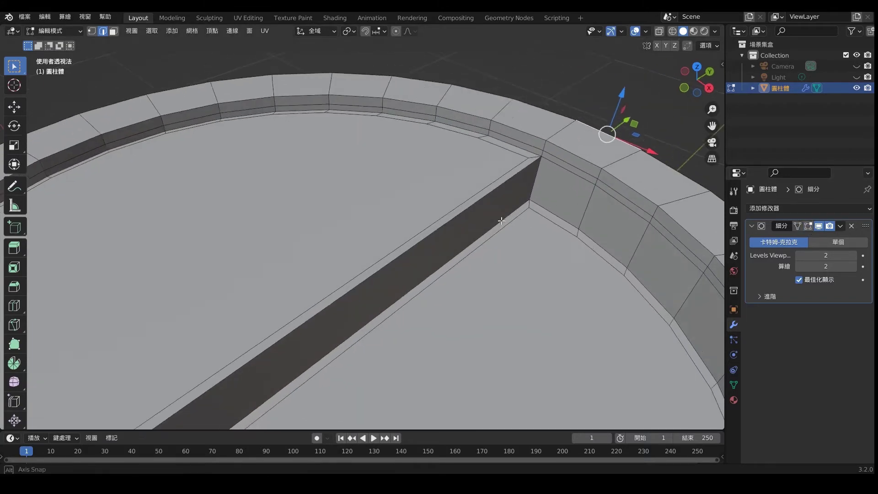
Knife-cut new edges from the slot's corner vertex across the rim's upper and lower edges
key(k)
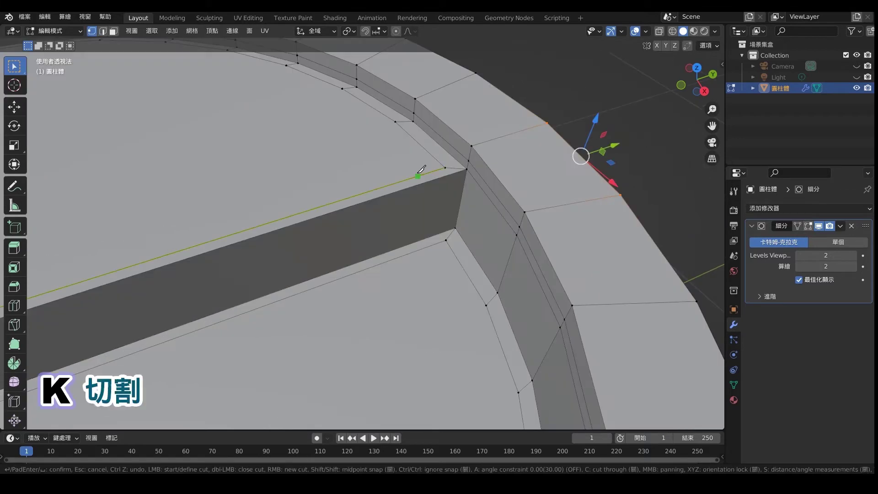
click(447, 168)
click(451, 173)
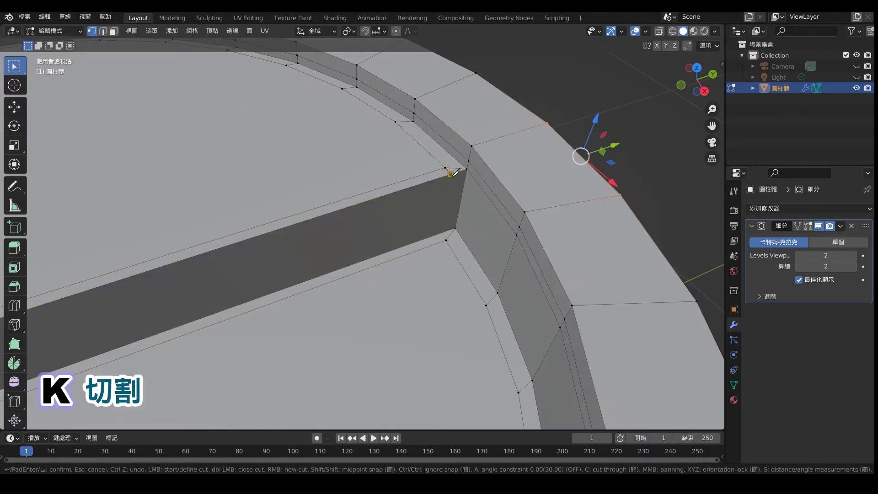
click(442, 233)
key(space)
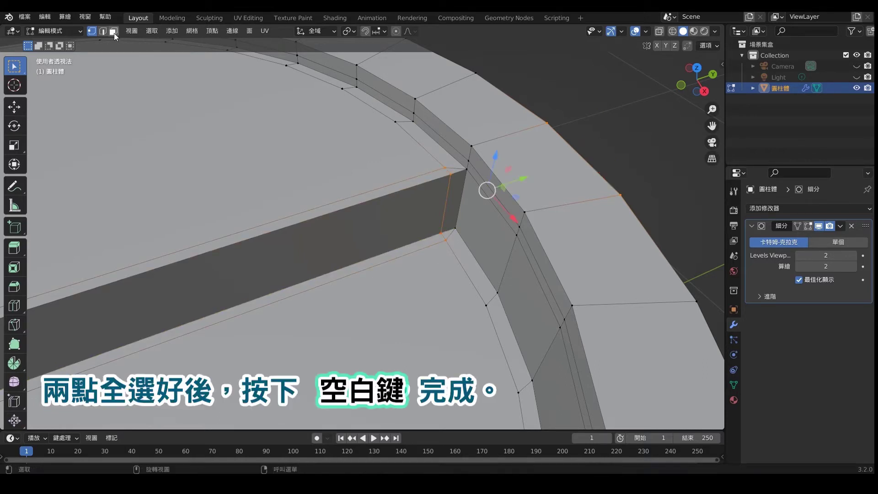
Dissolve the two old edges at the slot-rim corner
click(103, 31)
click(455, 169)
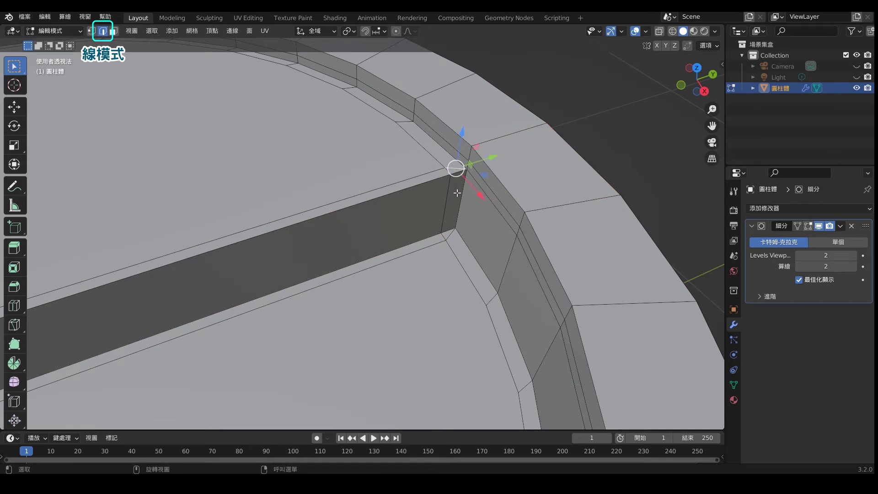
key(Delete)
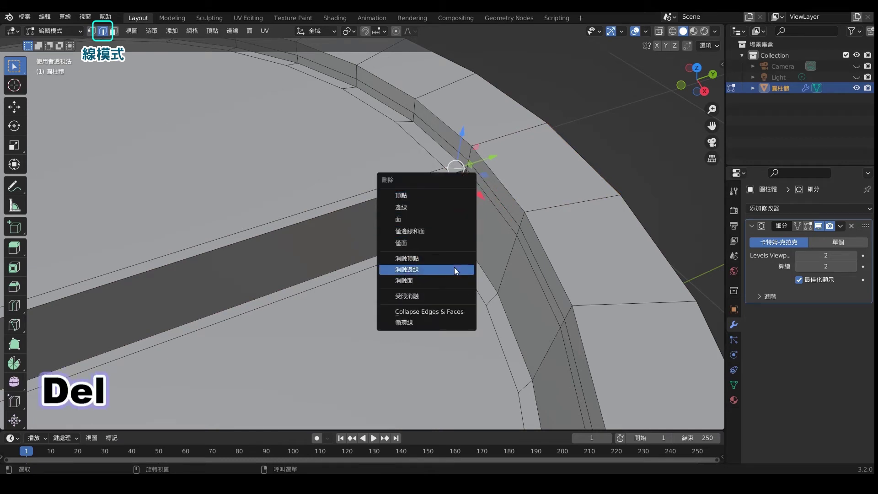
click(454, 267)
click(450, 238)
key(Delete)
click(458, 241)
Select two outer rim edges and toggle the modifier's edit-mode display to check the corner
middle_drag(457, 241, 519, 202)
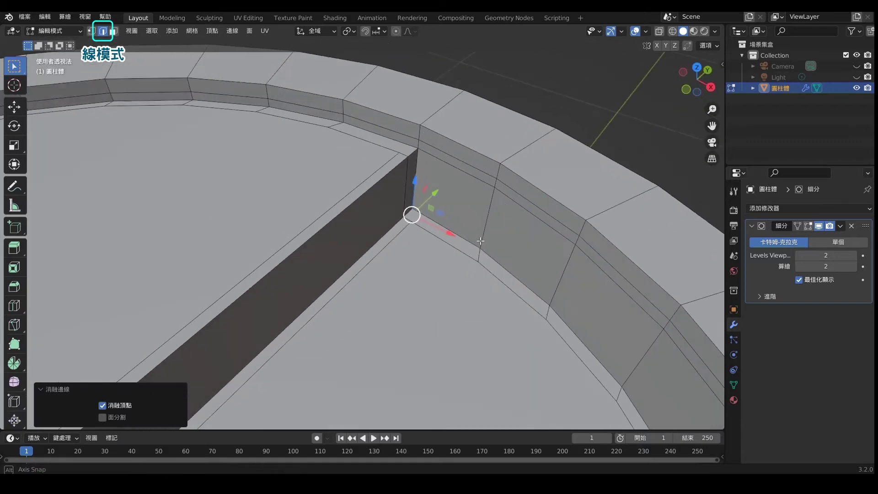
click(562, 110)
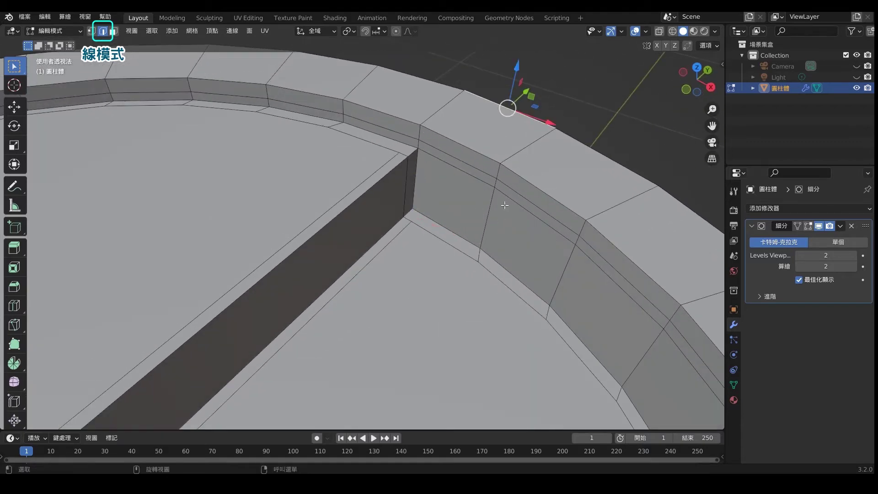
click(606, 146)
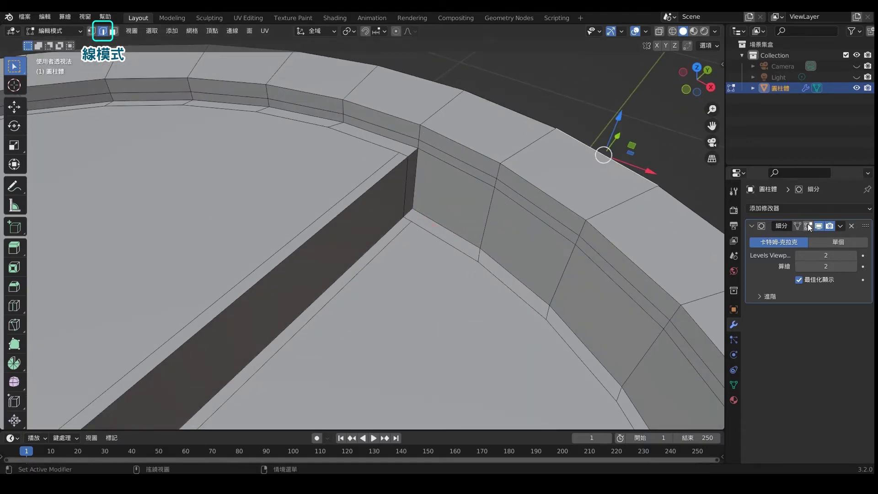
click(808, 226)
click(807, 226)
click(91, 31)
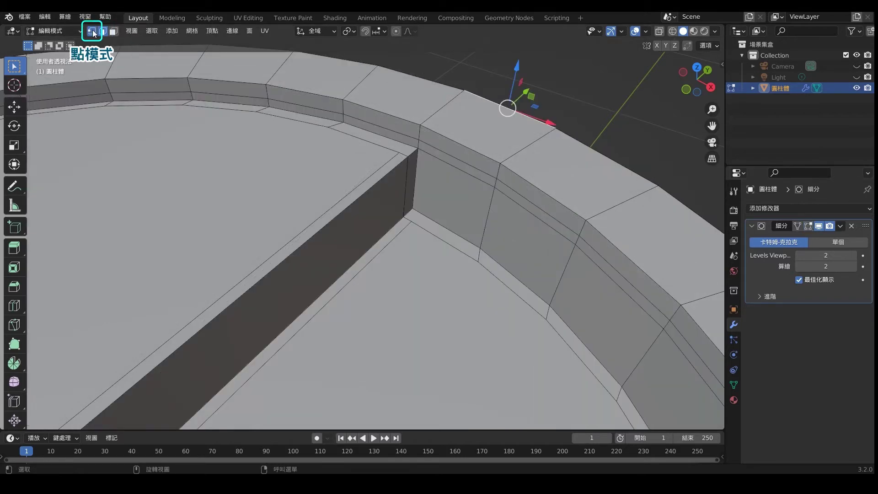
Knife-cut an edge from the slot's floor corner vertex up to the rim's top vertex
key(k)
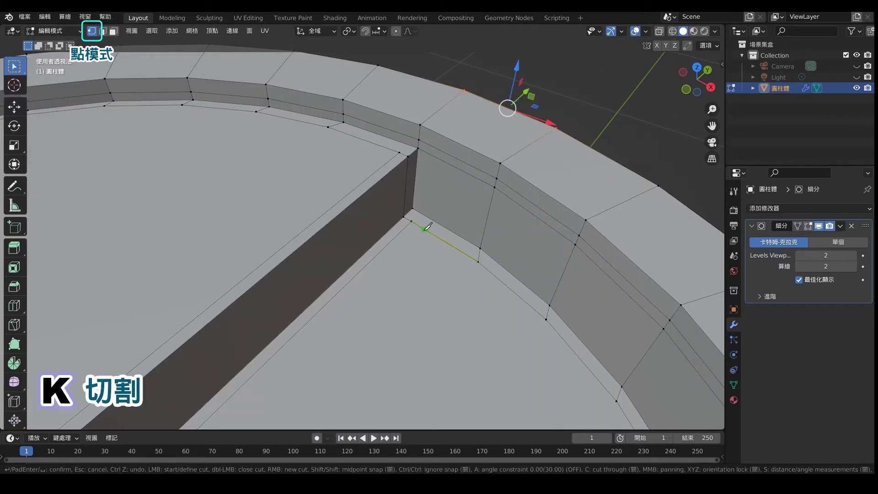
click(420, 213)
click(431, 131)
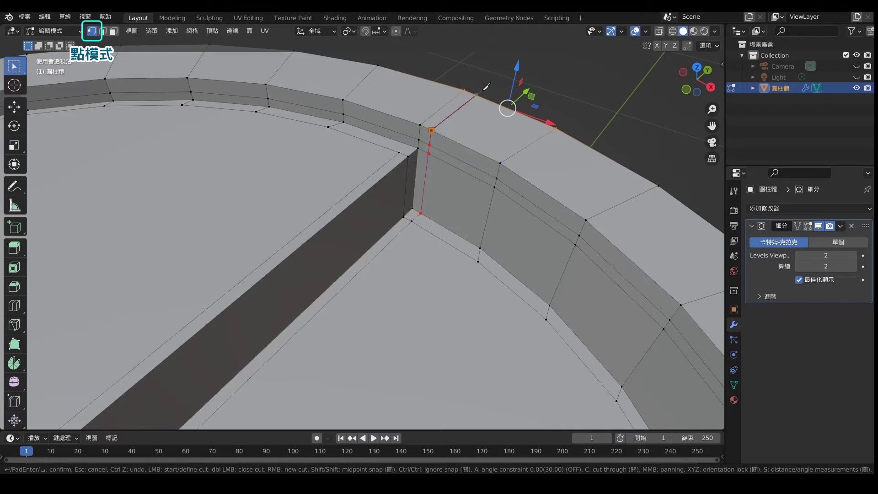
key(space)
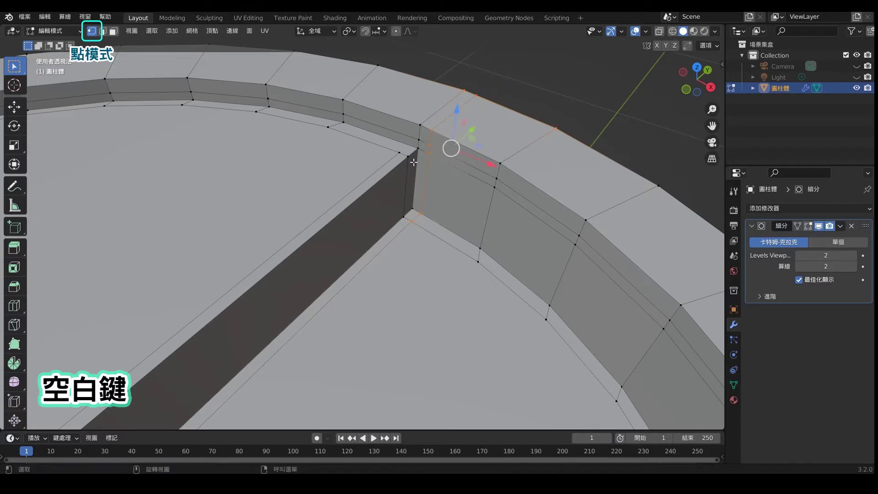
click(522, 97)
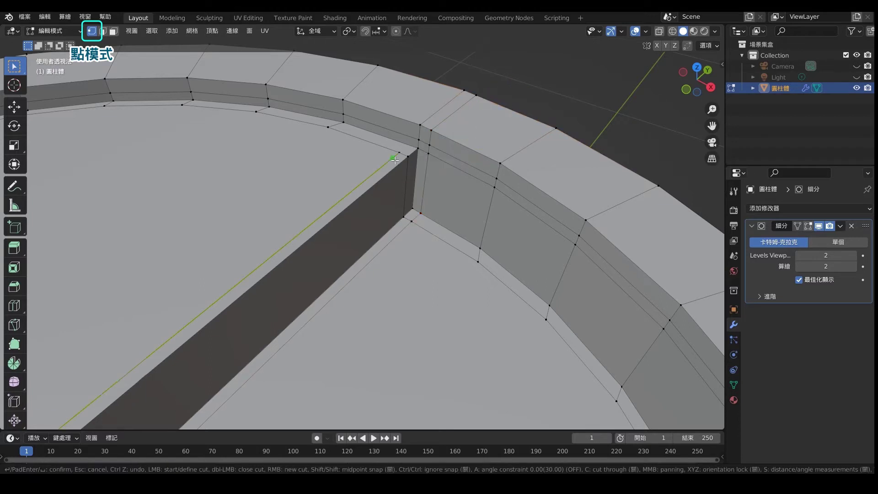
Knife-cut at the inner rim corner and dissolve the unwanted new edge
key(k)
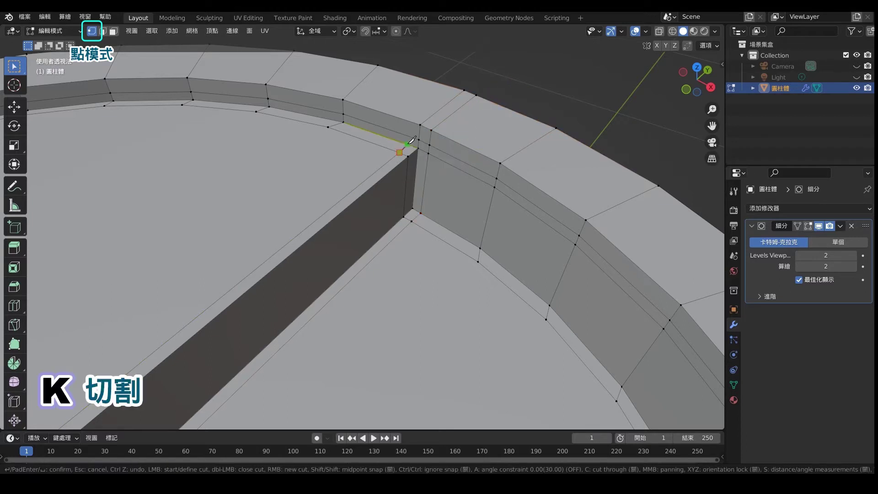
click(410, 143)
click(410, 121)
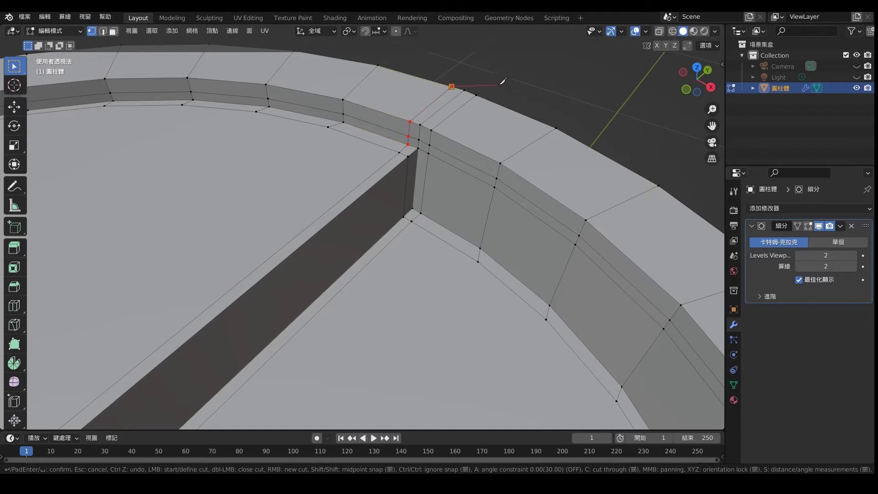
key(space)
key(2)
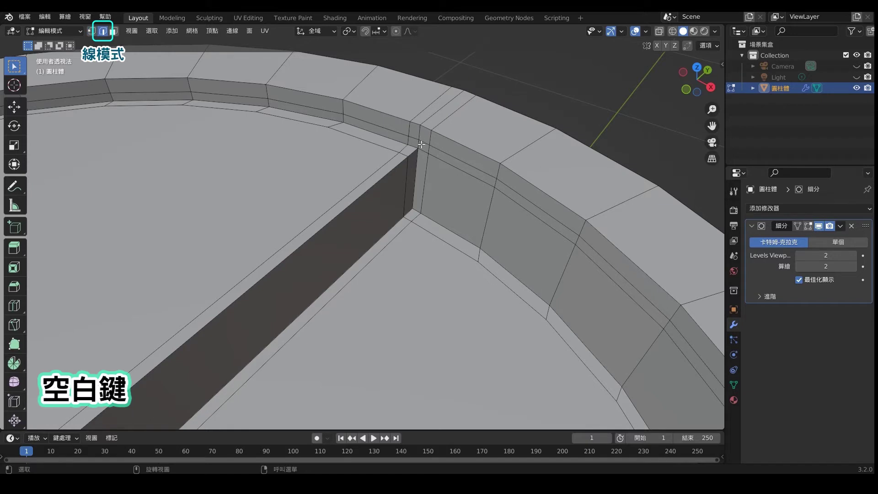
click(419, 145)
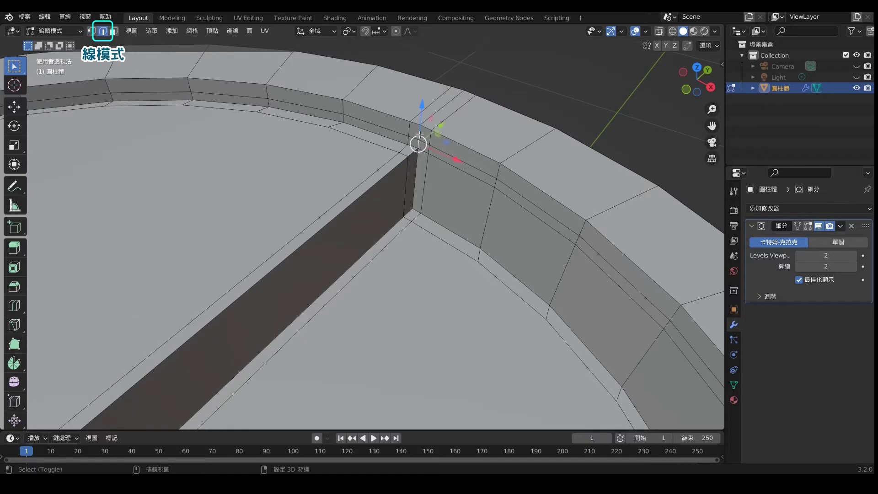
key(Delete)
click(497, 146)
click(514, 111)
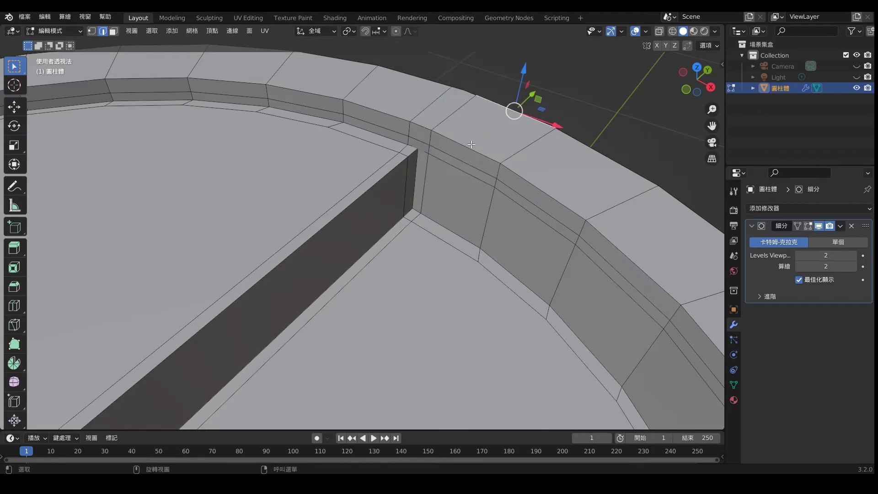
click(92, 31)
click(92, 31)
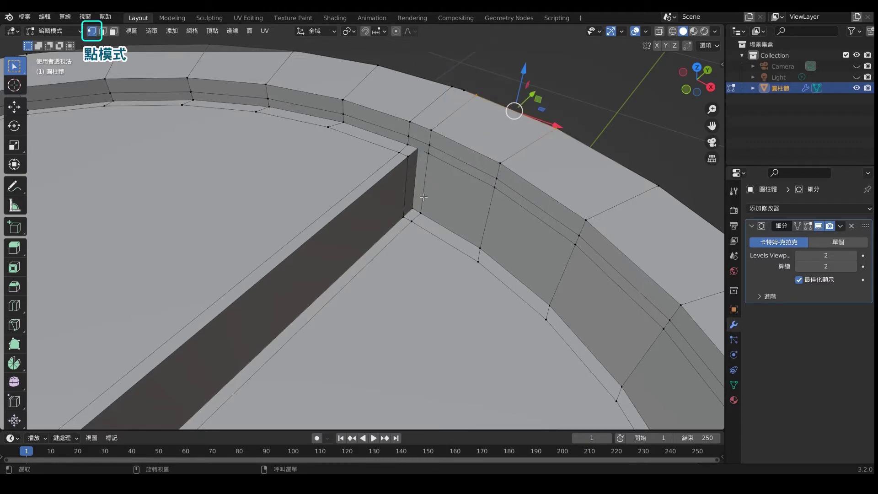
Cut a short edge between two rim vertices and show the smoothed result while editing
key(k)
click(418, 148)
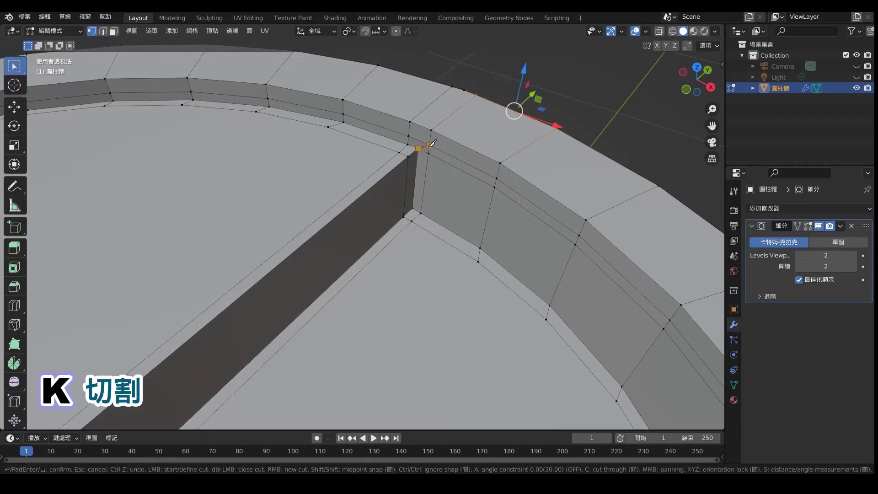
key(space)
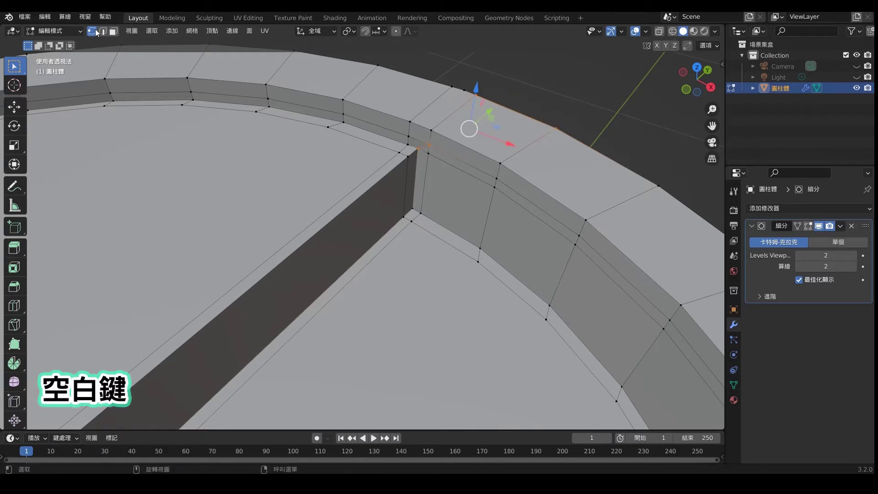
click(478, 57)
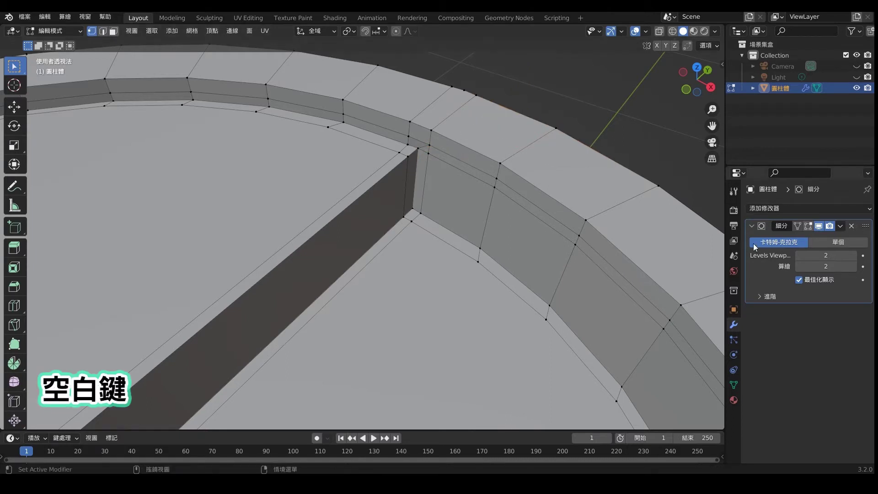
click(807, 226)
Check the smoothed lid in Object Mode, then reselect it from a low side view for editing
key(Tab)
scroll(375, 224, down, 5)
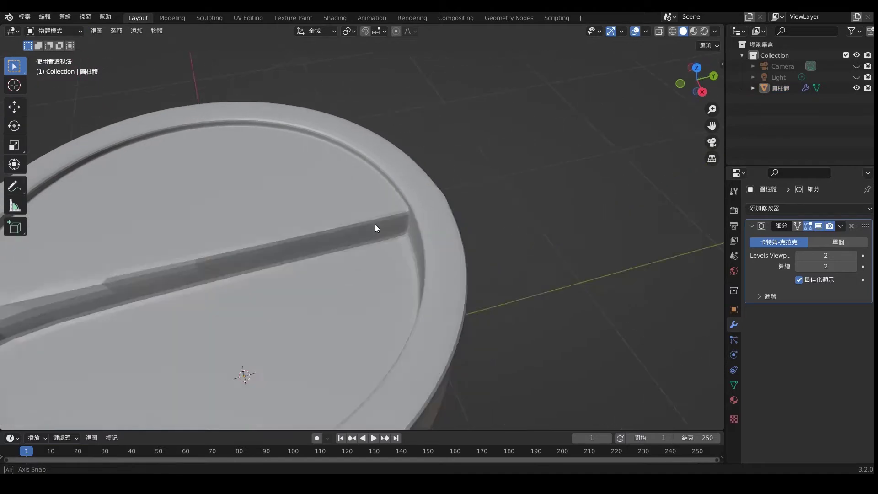
scroll(265, 201, down, 3)
mouse_move(265, 201)
middle_down()
mouse_move(281, 218)
mouse_move(511, 305)
middle_up()
click(509, 301)
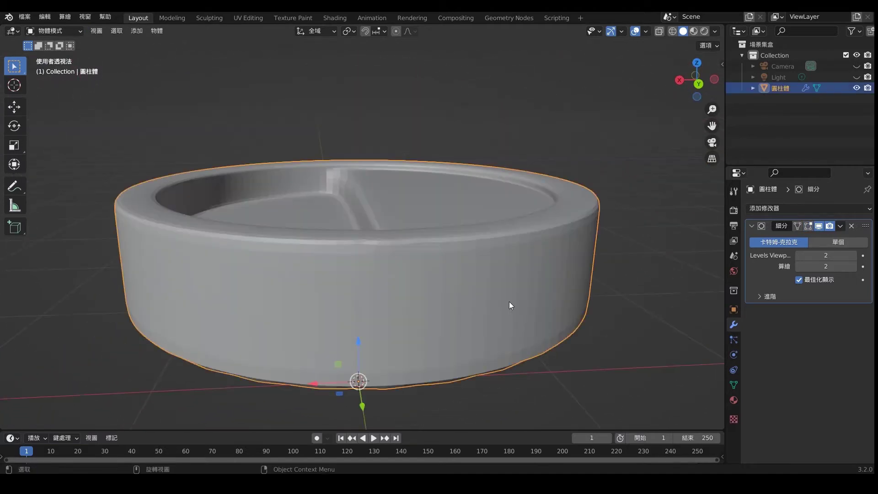
key(Tab)
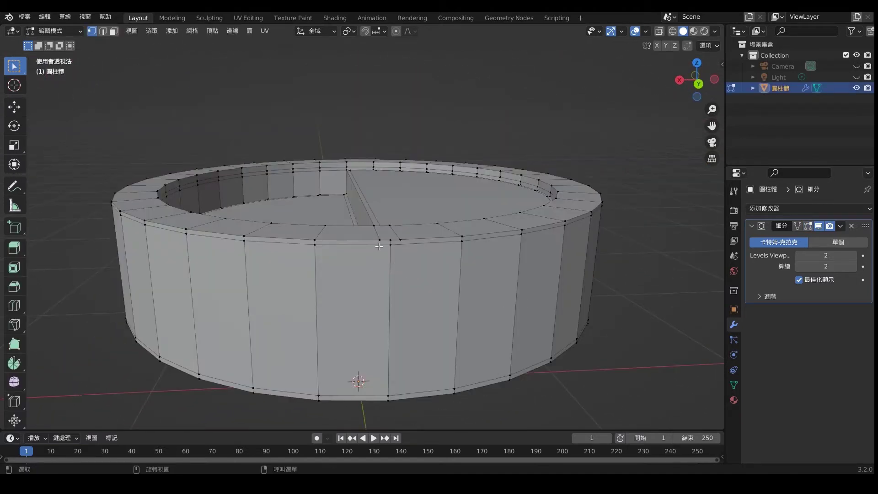
Knife-cut two vertical edges down the lid's outer wall near the bar's end
key(k)
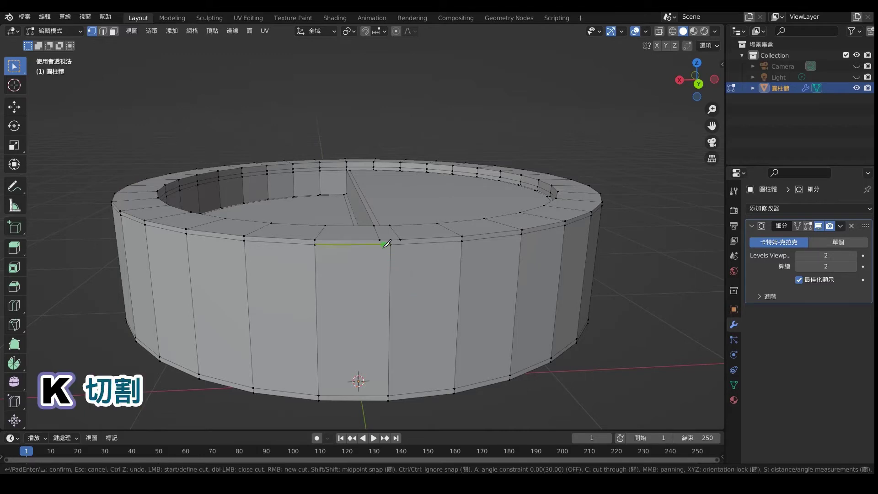
click(380, 240)
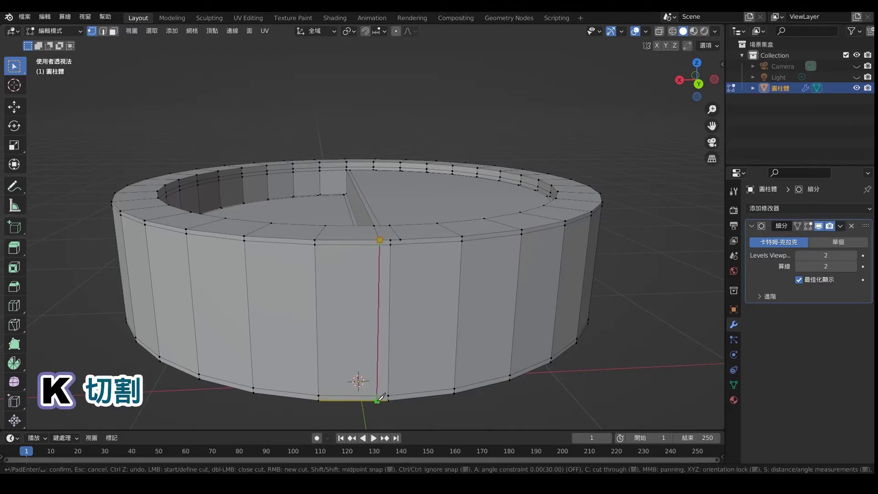
key(space)
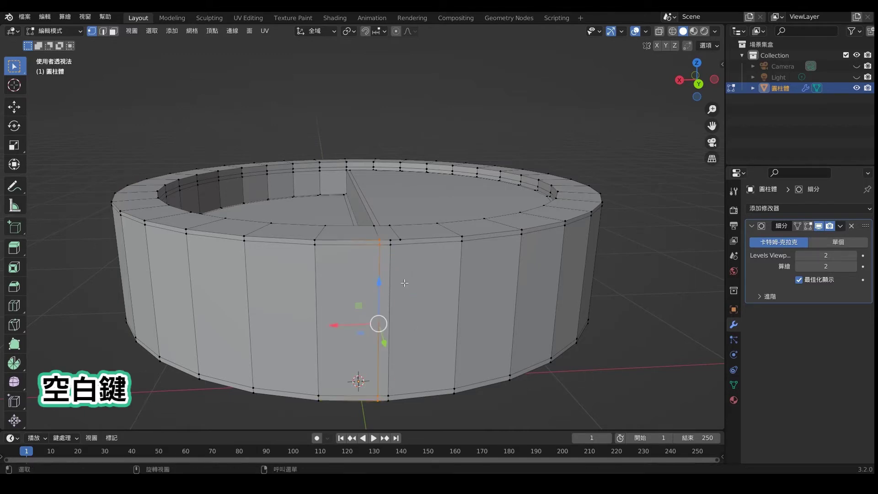
key(k)
click(400, 239)
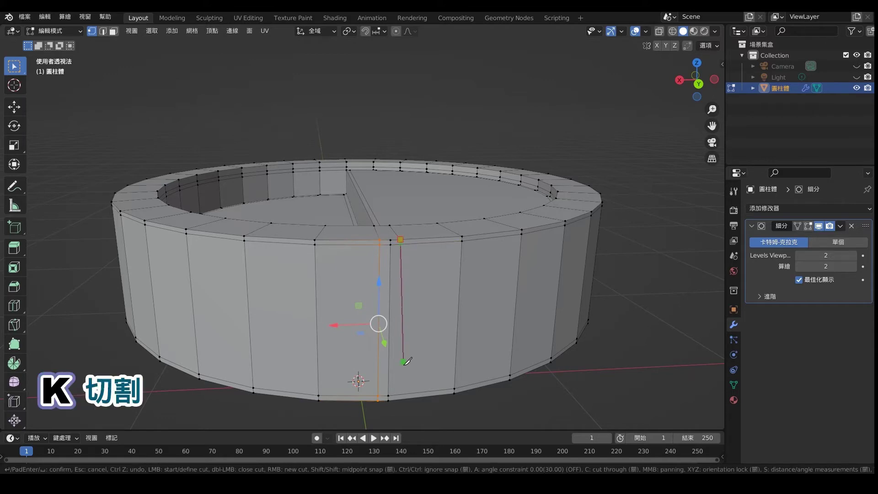
click(400, 398)
key(space)
Dissolve the middle vertical edge on the outer wall using edge select
click(102, 31)
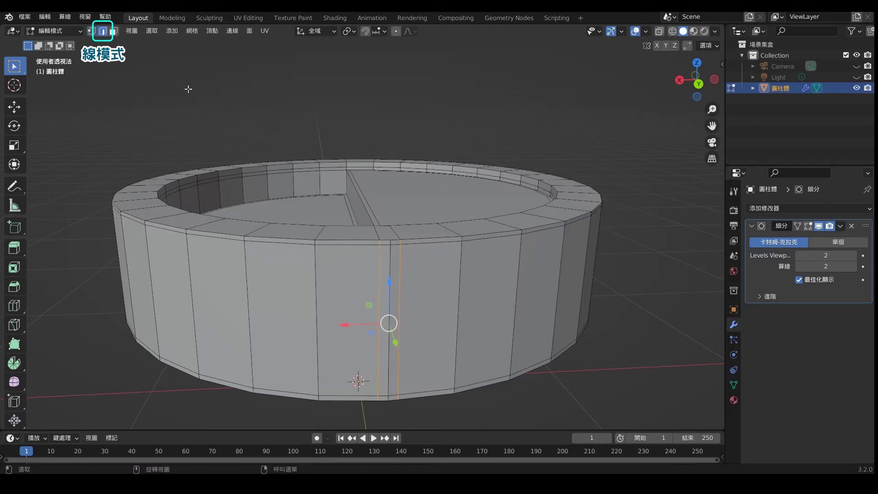
click(391, 243)
shift+click(394, 393)
shift+click(388, 397)
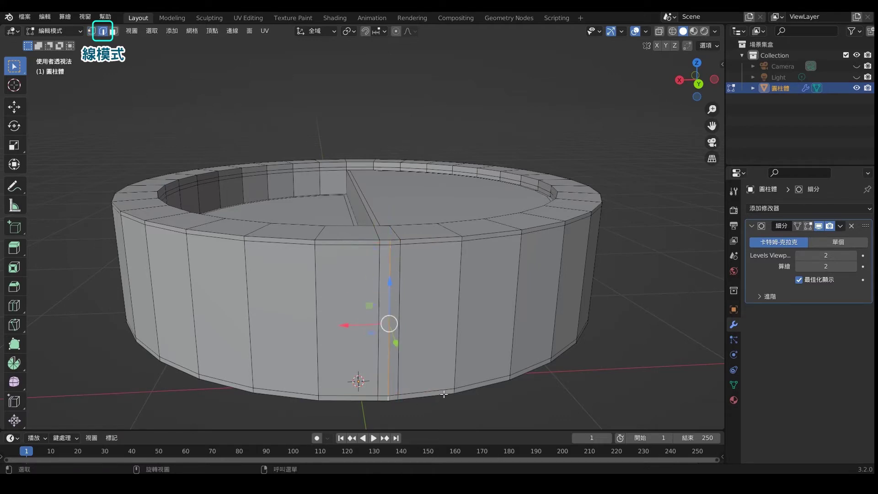
key(Delete)
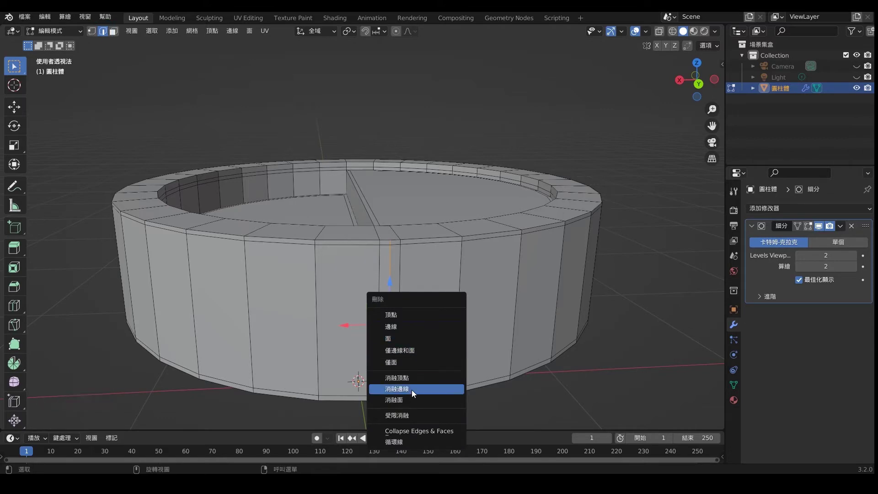
click(411, 390)
click(524, 388)
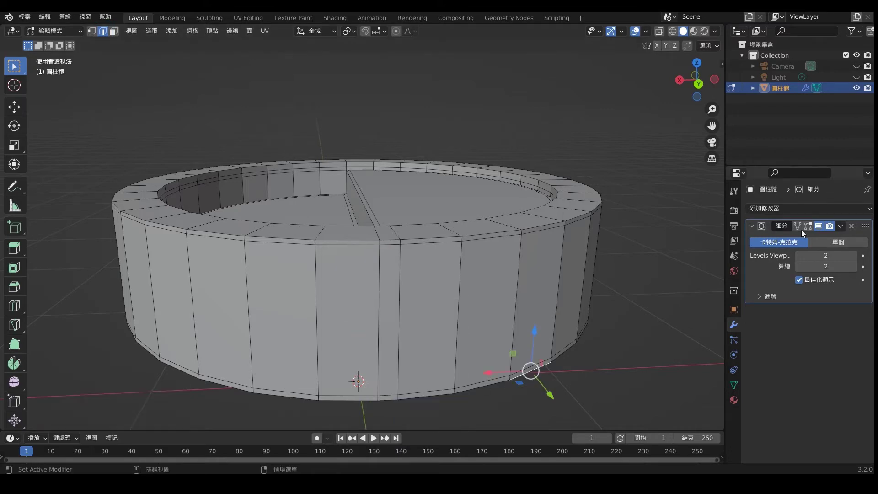
Show the smoothed result and return to Object Mode for a close look at the rim
click(807, 226)
click(612, 306)
key(Tab)
mouse_move(292, 309)
middle_down()
mouse_move(303, 331)
mouse_move(462, 323)
mouse_move(446, 332)
mouse_move(446, 353)
mouse_move(452, 348)
middle_up()
scroll(302, 331, up, 4)
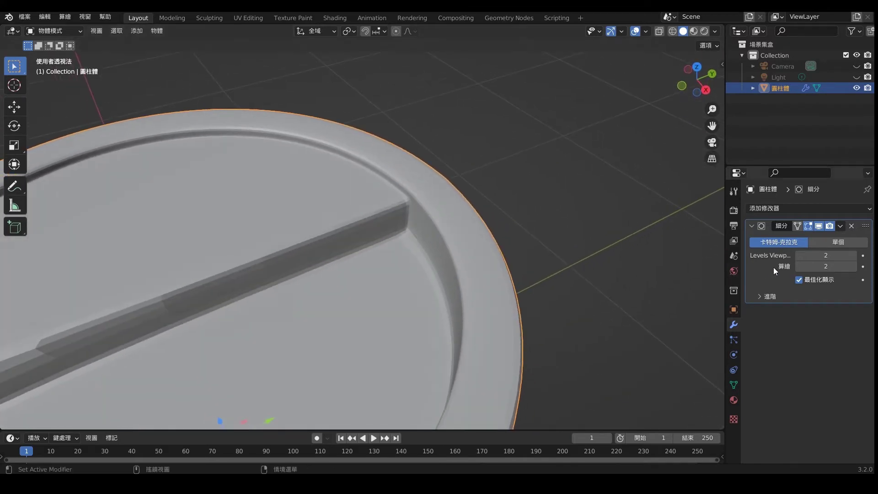
Raise viewport subdivision to 3, then edit the lid in vertex mode with smoothing preview hidden
click(853, 255)
click(511, 219)
mouse_move(511, 219)
middle_down()
mouse_move(369, 261)
mouse_move(402, 224)
mouse_move(404, 238)
middle_up()
scroll(275, 254, down, 5)
middle_drag(275, 253, 256, 172)
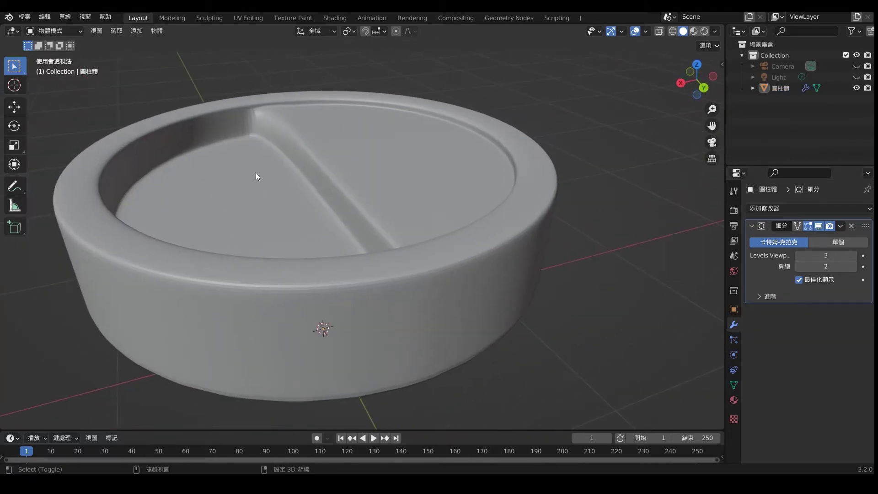
click(256, 172)
scroll(351, 222, up, 5)
key(Tab)
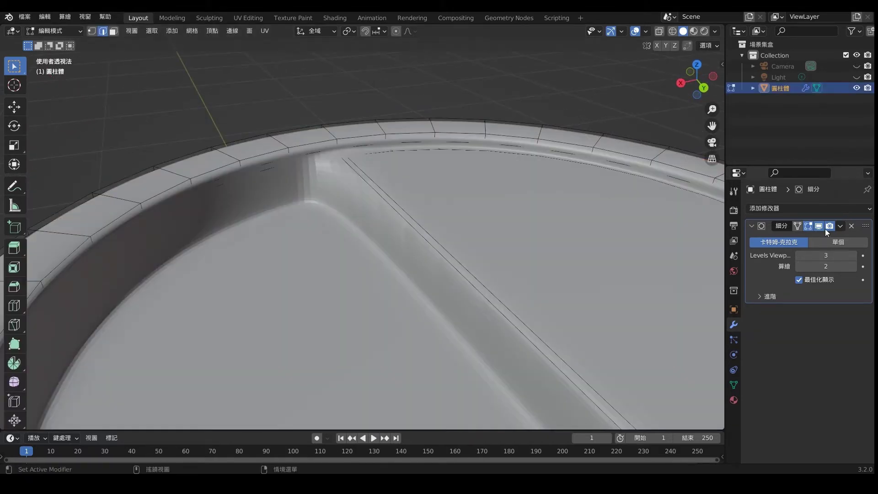
click(808, 226)
middle_drag(347, 176, 281, 209)
key(1)
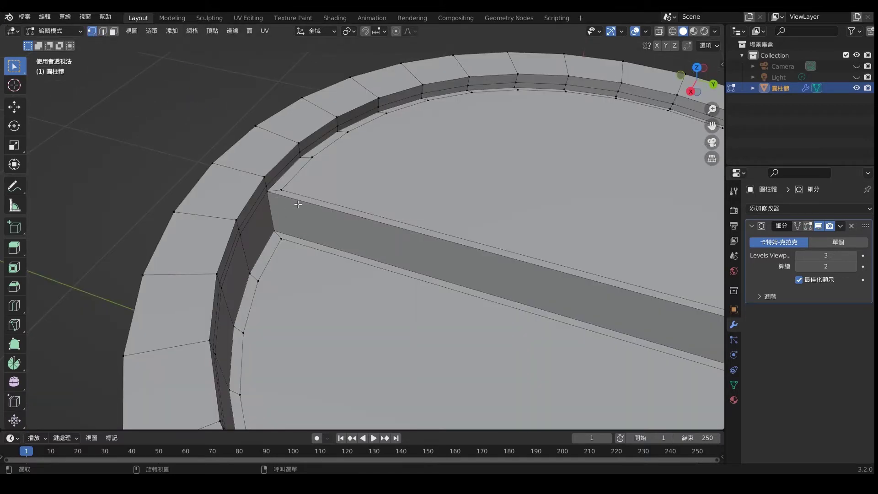
Knife-cut an edge from the upper to the lower corner vertex at the bar's end
key(k)
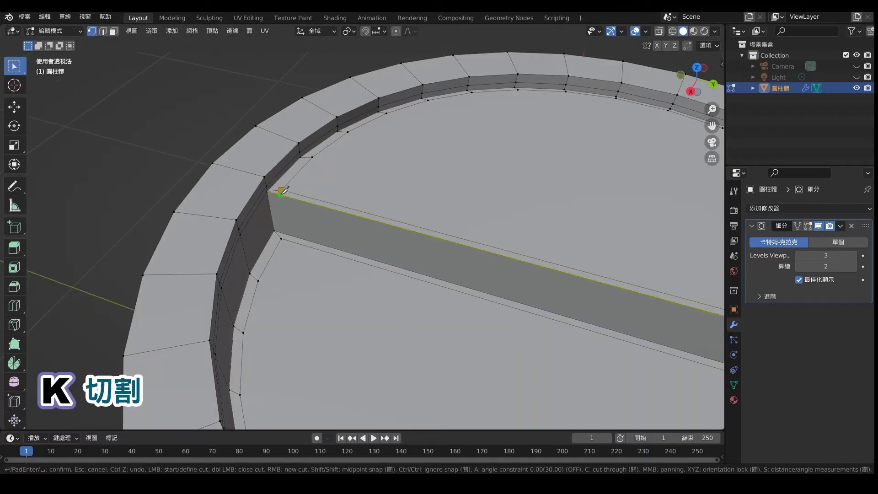
click(278, 194)
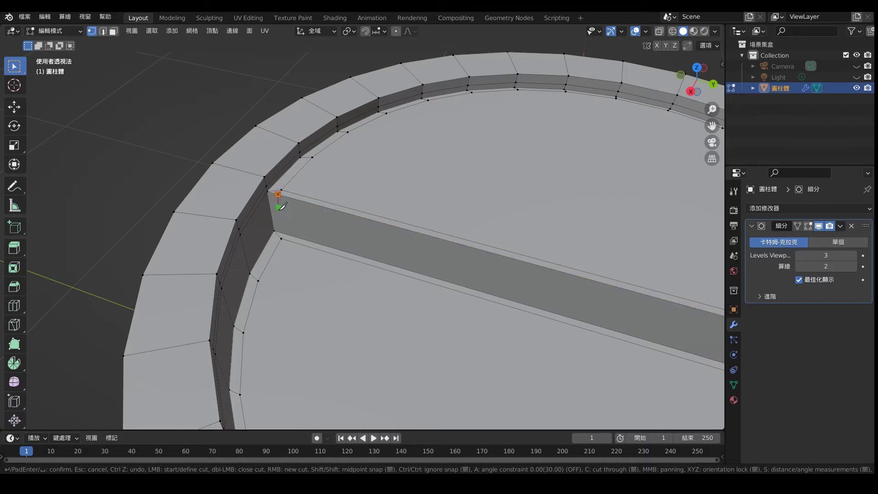
click(284, 233)
key(space)
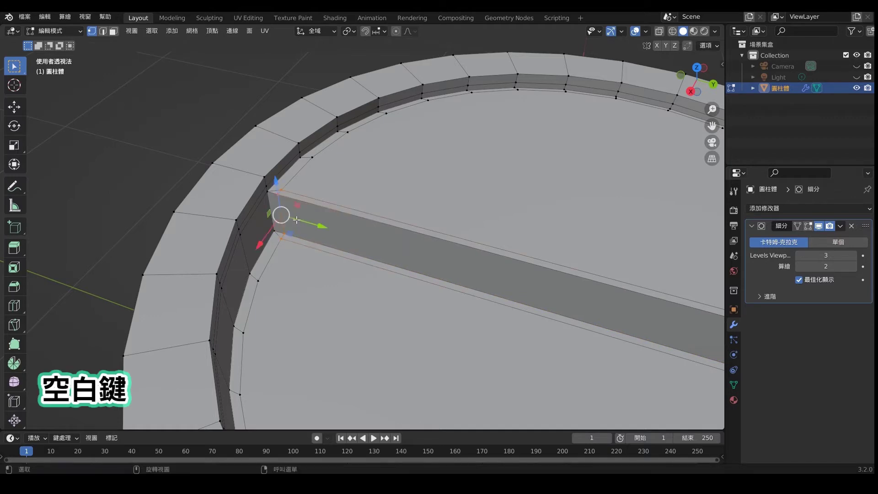
At the bar's other end, knife-cut from the rim corner along the inner rim to the outer corner
middle_drag(297, 221, 450, 234)
key(k)
click(446, 233)
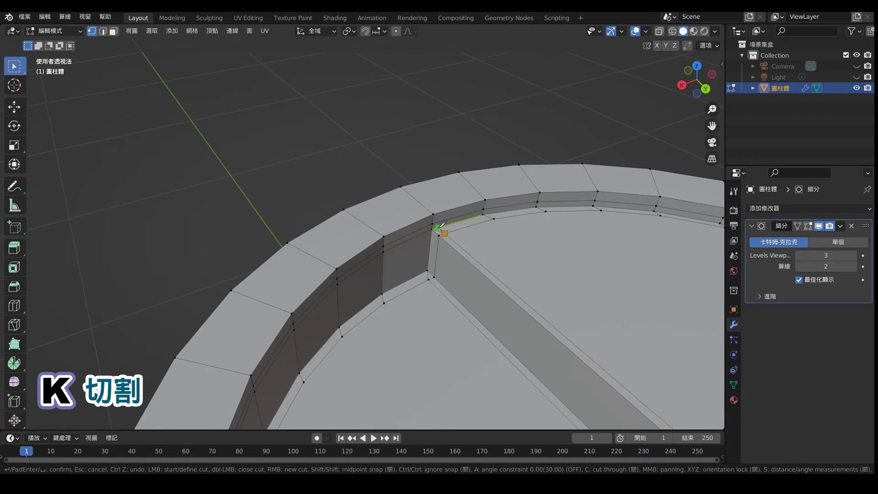
click(443, 224)
click(442, 210)
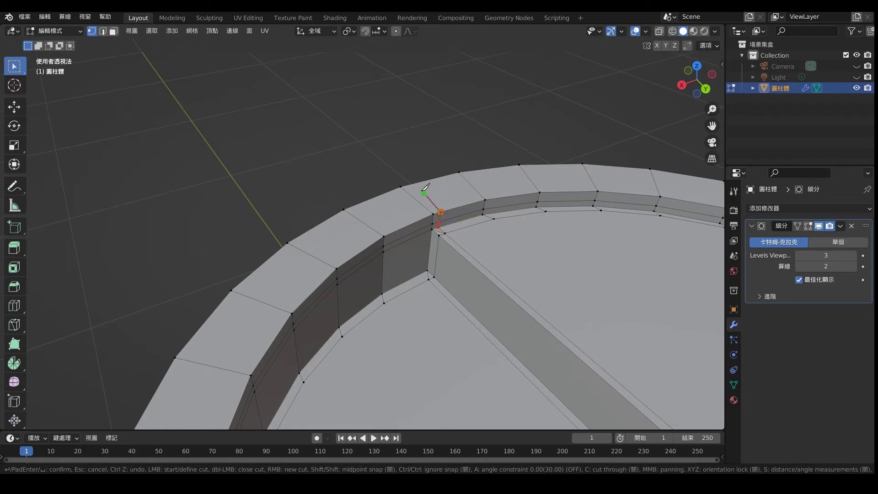
click(412, 178)
key(space)
click(454, 201)
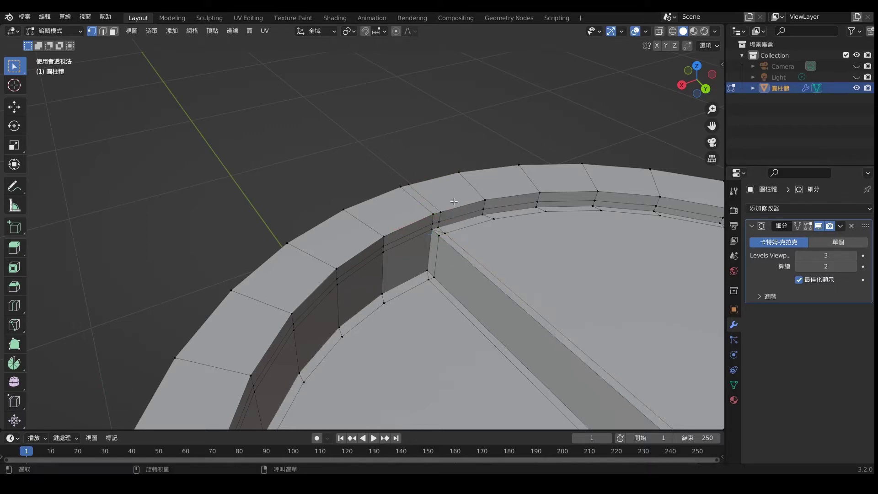
Knife-cut a new edge from the slot corner vertex up the wall to the rim
key(k)
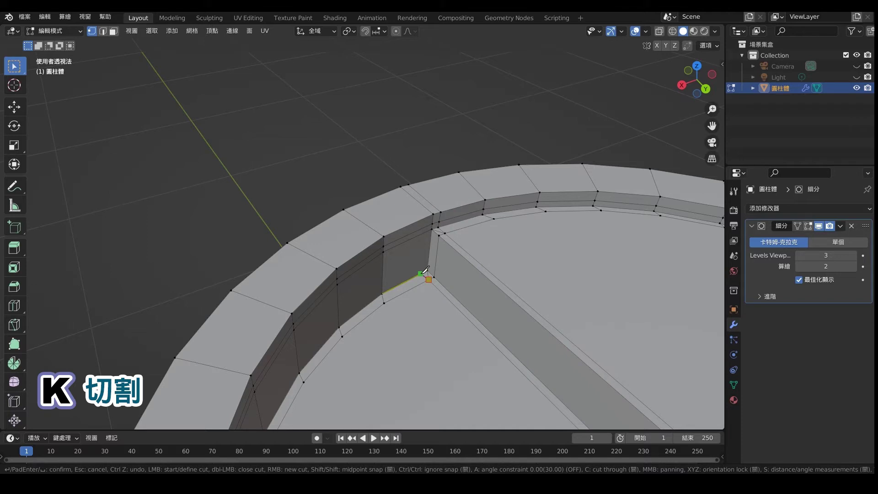
click(420, 274)
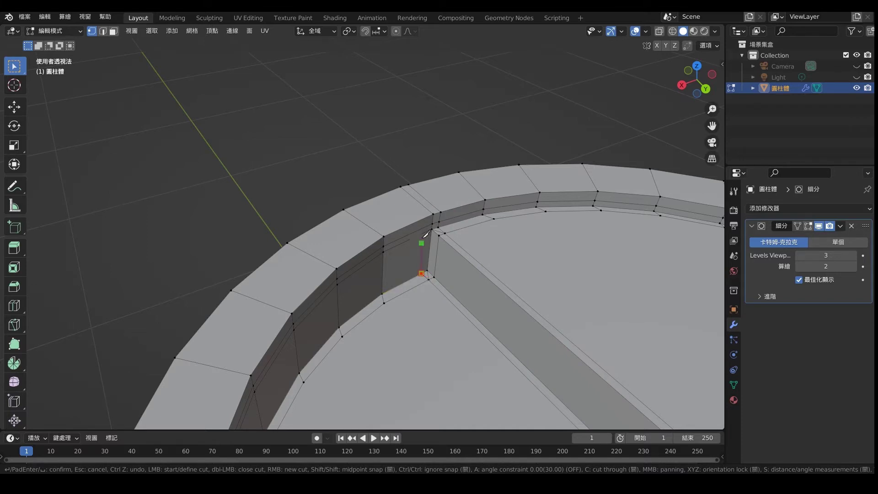
click(424, 218)
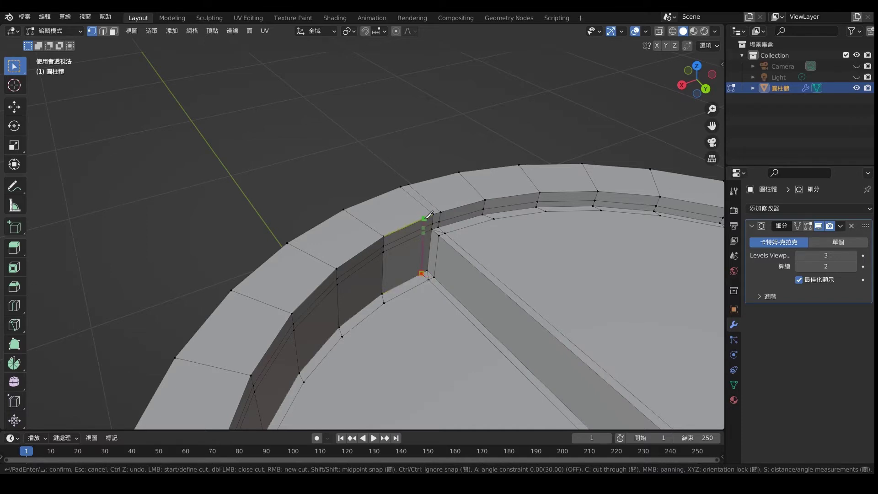
click(392, 189)
key(space)
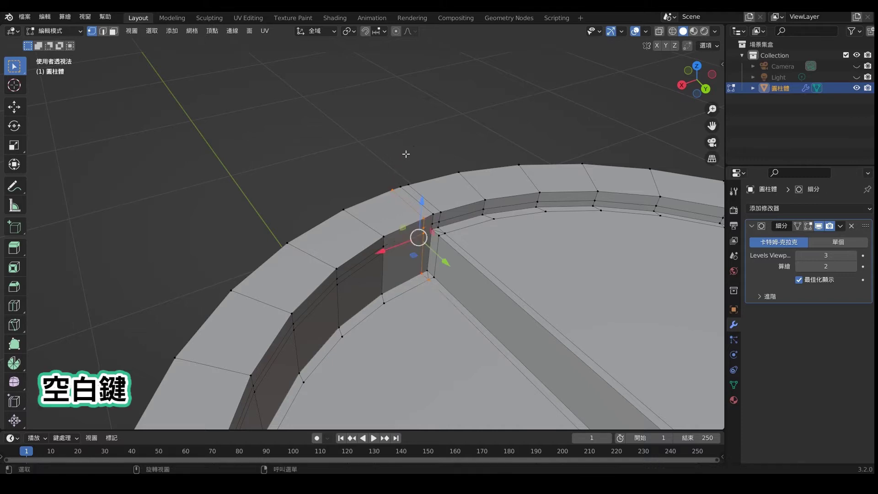
Dissolve the edge at the slot corner, undoing the extra dissolve
click(103, 32)
click(427, 276)
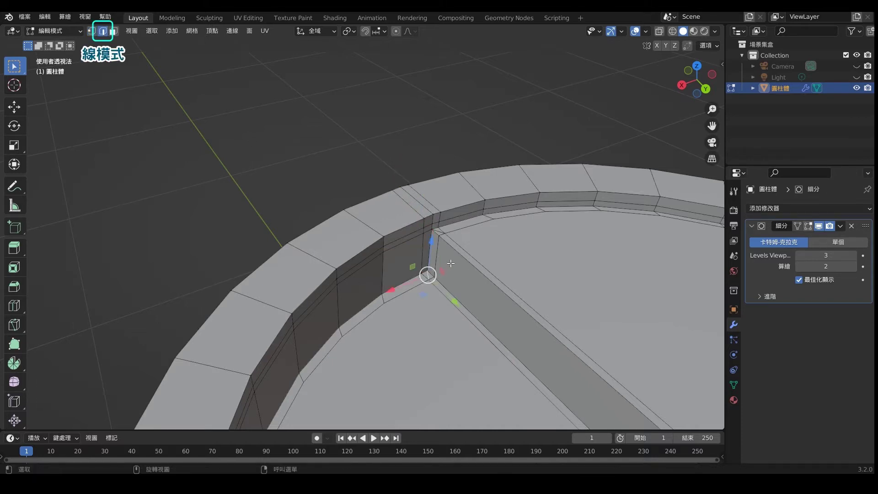
key(Delete)
click(457, 264)
key(Delete)
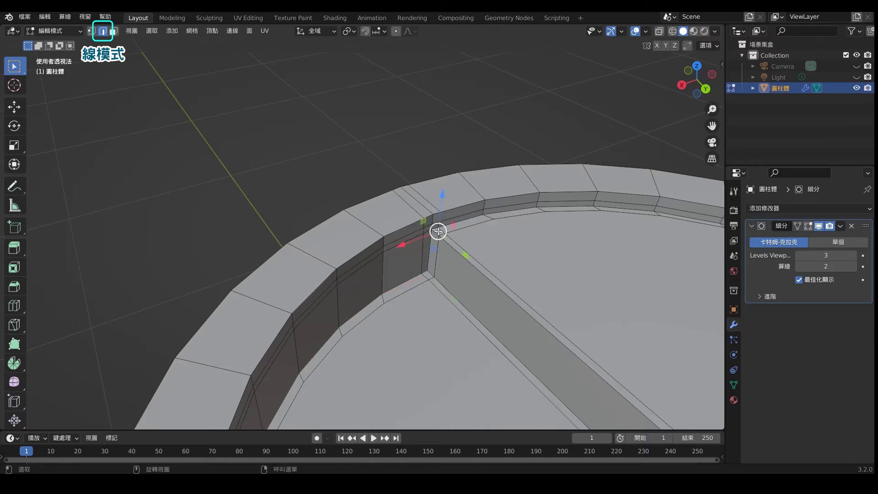
click(474, 247)
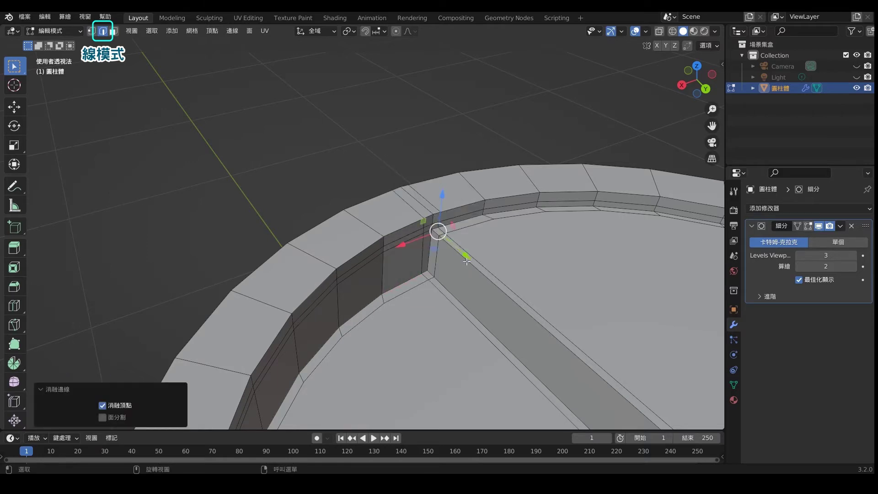
middle_drag(460, 249, 462, 265)
key(ctrl+z)
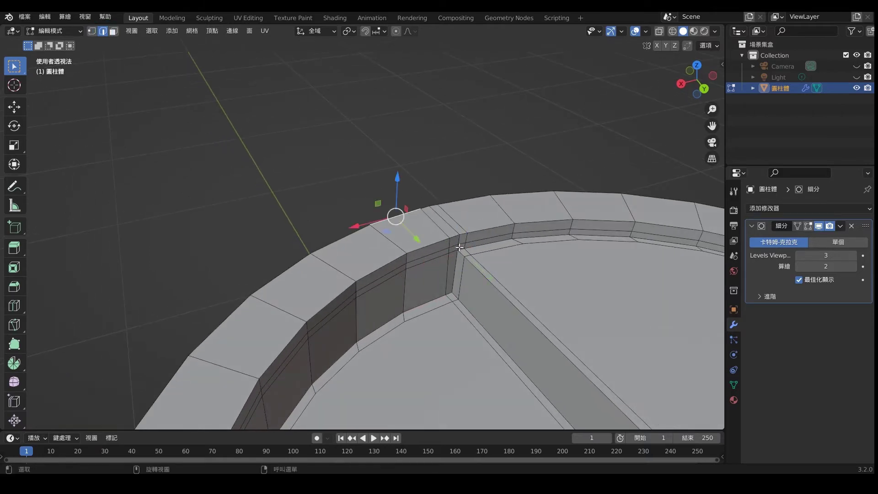
Dissolve the two stray edges remaining at the lid corner
click(459, 248)
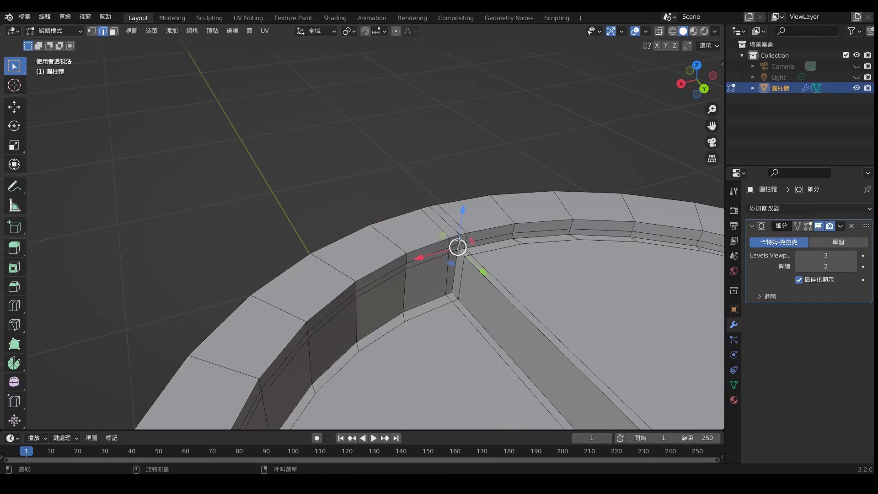
shift+click(442, 220)
key(Delete)
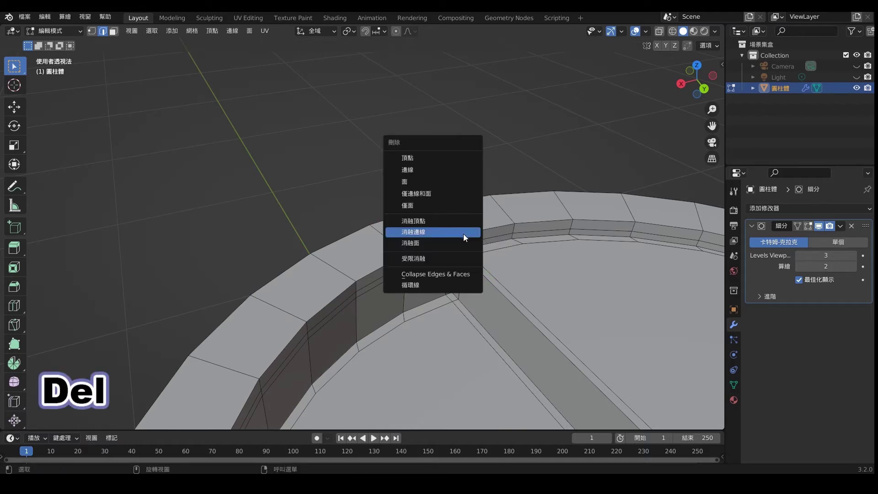
click(463, 234)
middle_drag(481, 259, 498, 253)
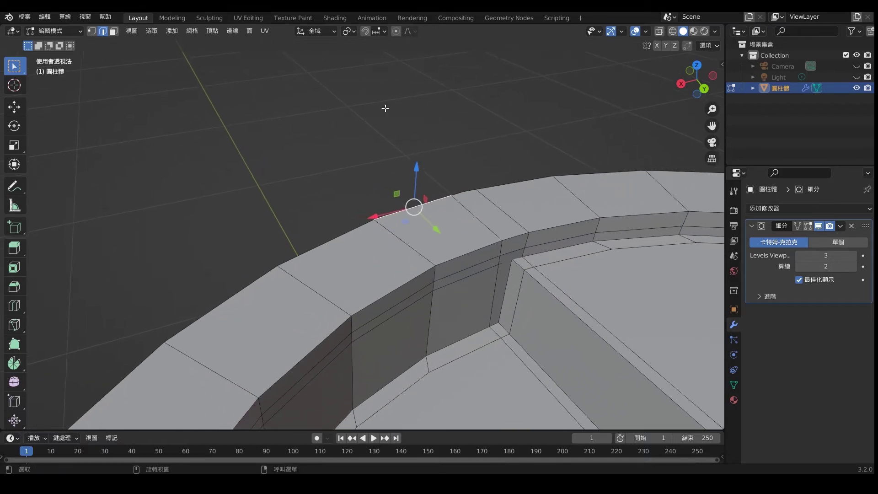
Knife-cut a short edge from the slot corner vertex to its adjacent vertex
key(1)
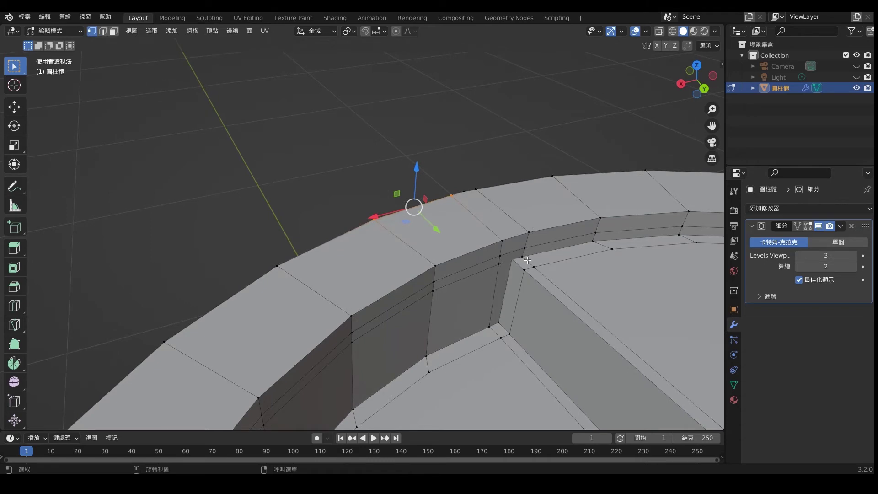
key(k)
click(512, 259)
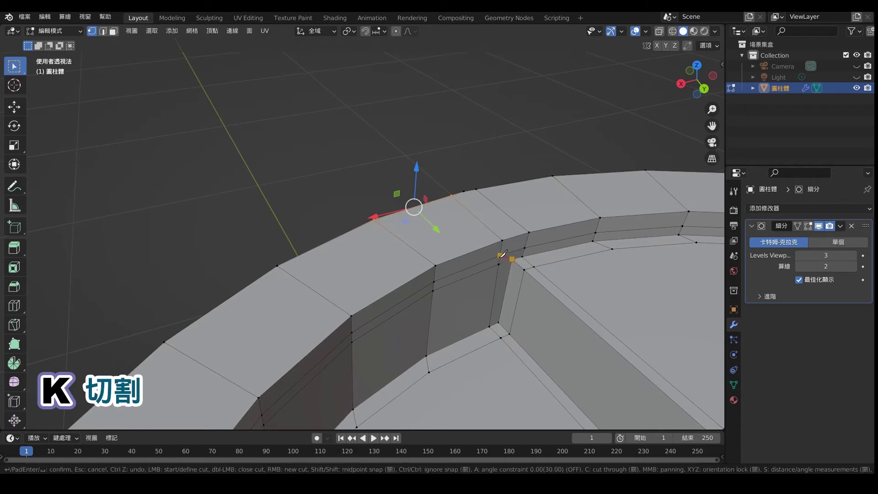
click(500, 255)
key(space)
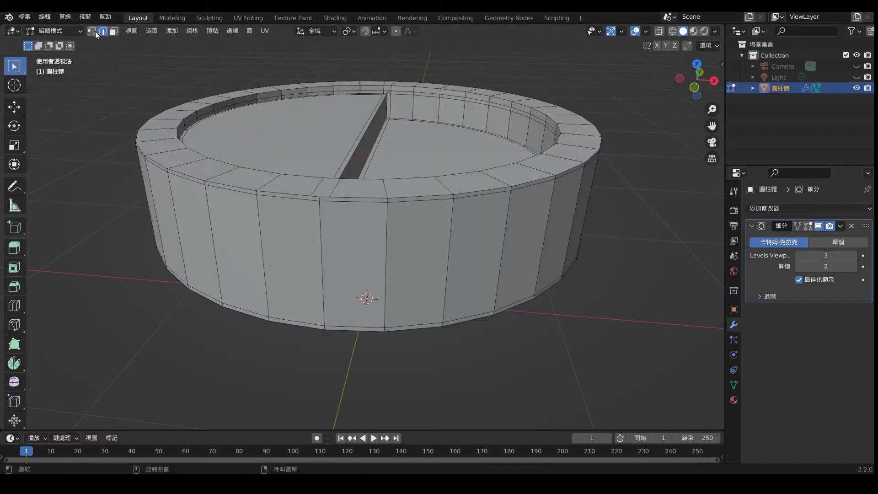
Knife-cut two vertical edges from top to bottom of the lid's outer wall
key(k)
click(329, 197)
click(339, 327)
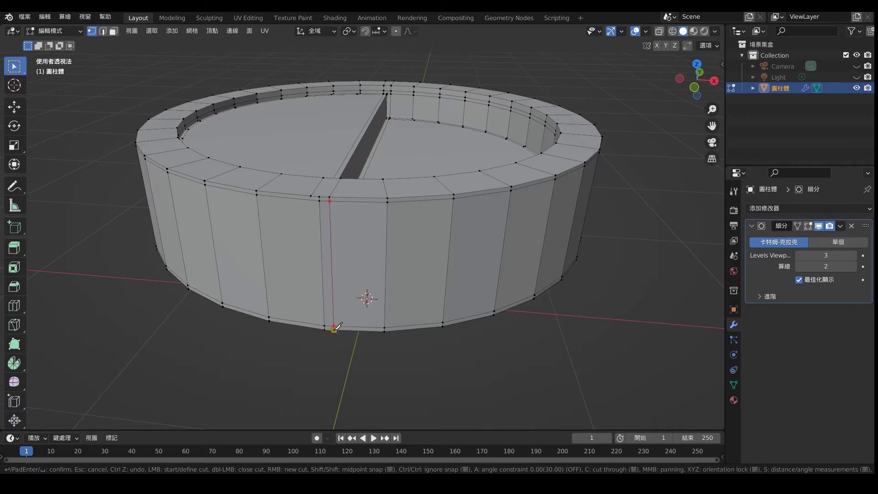
key(space)
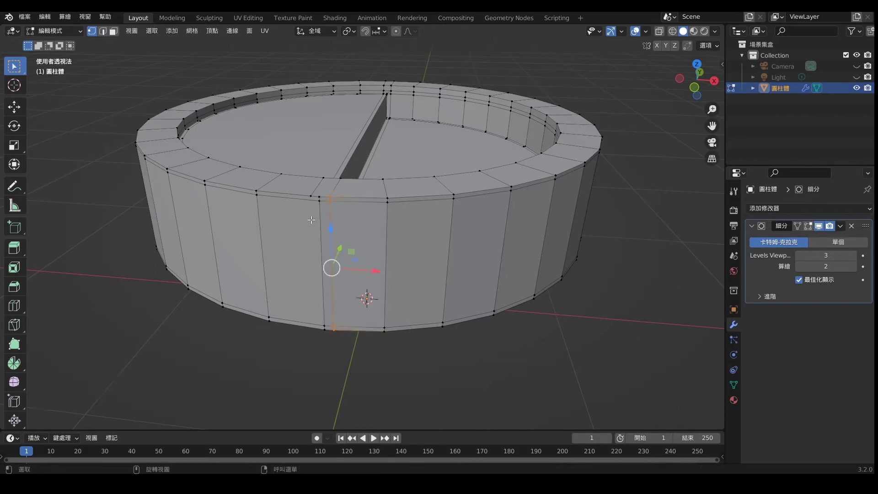
key(k)
click(310, 196)
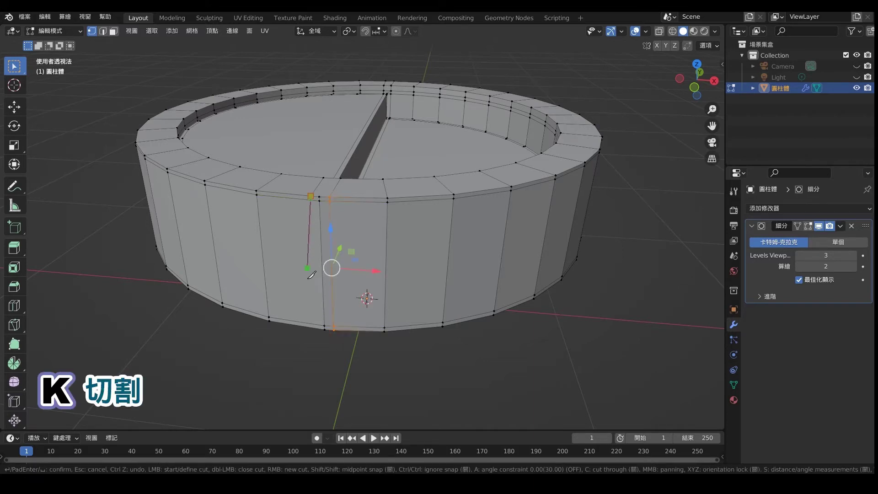
click(317, 328)
key(space)
Dissolve one of the vertical outer-wall edges using edge select
click(337, 365)
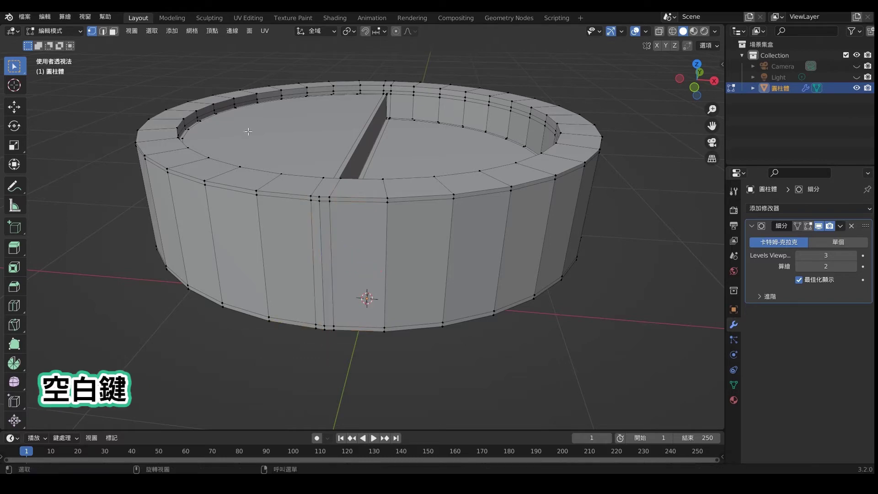
click(103, 31)
click(323, 200)
key(alt+a)
click(318, 199)
click(326, 323)
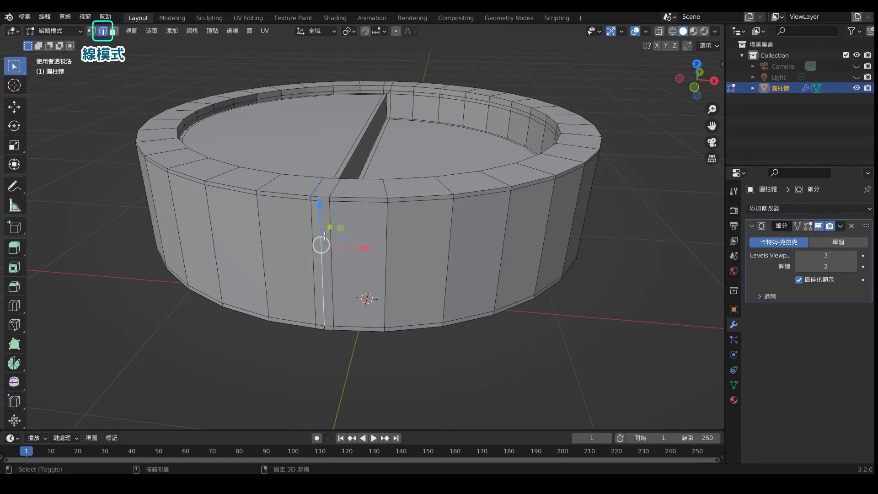
shift+click(325, 328)
key(Delete)
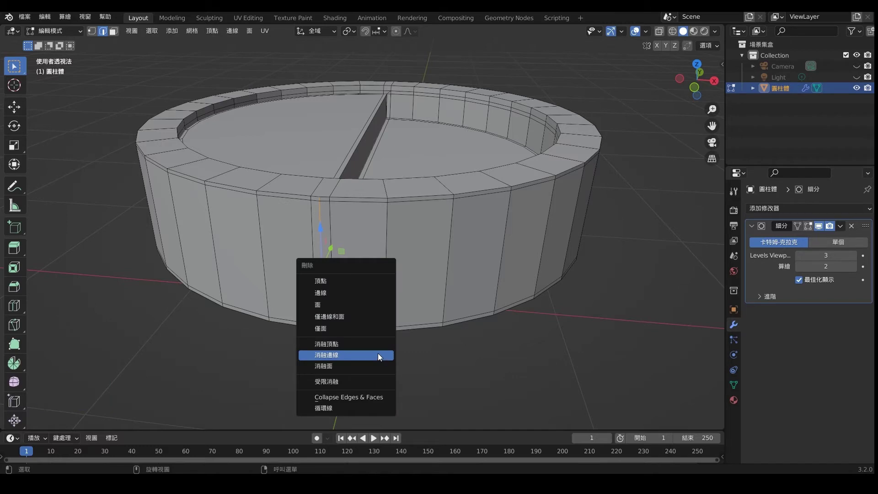
click(378, 353)
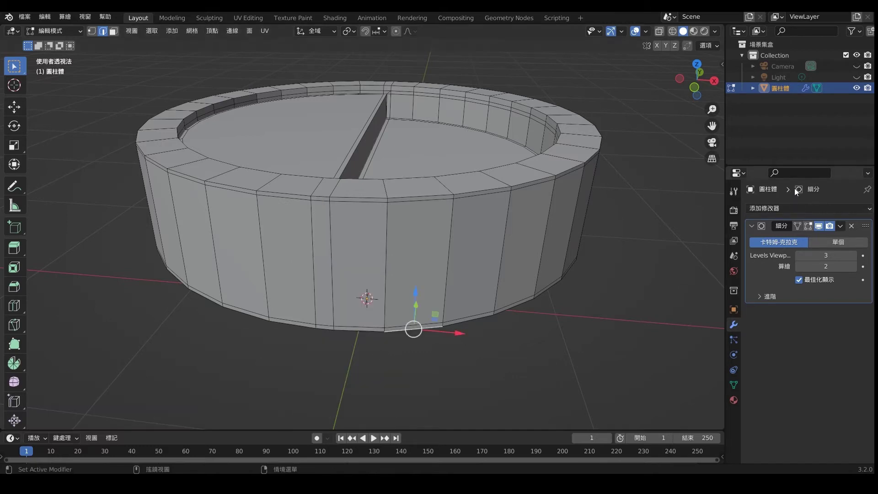
Check the smoothed lid from above in Object Mode, then resume editing in face select mode
click(808, 226)
key(Tab)
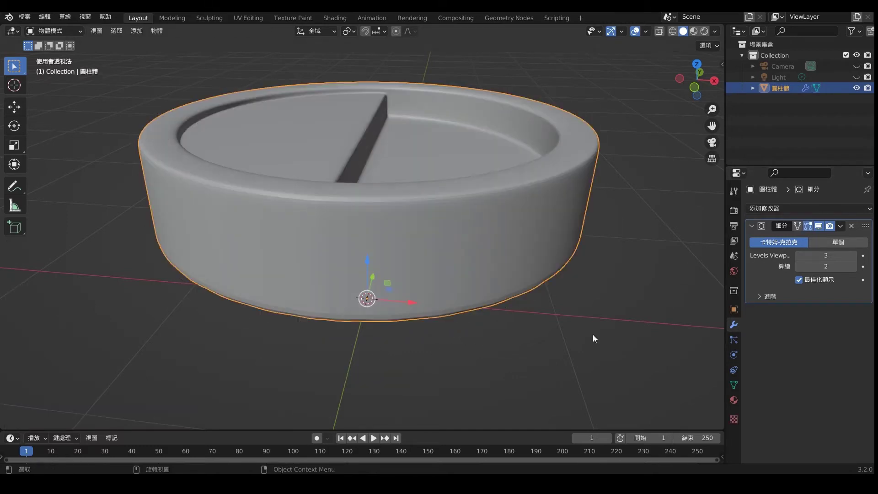
scroll(459, 308, down, 3)
mouse_move(459, 308)
middle_down()
mouse_move(355, 308)
mouse_move(302, 270)
mouse_move(275, 264)
mouse_move(207, 275)
mouse_move(294, 303)
mouse_move(430, 284)
middle_up()
scroll(430, 284, down, 3)
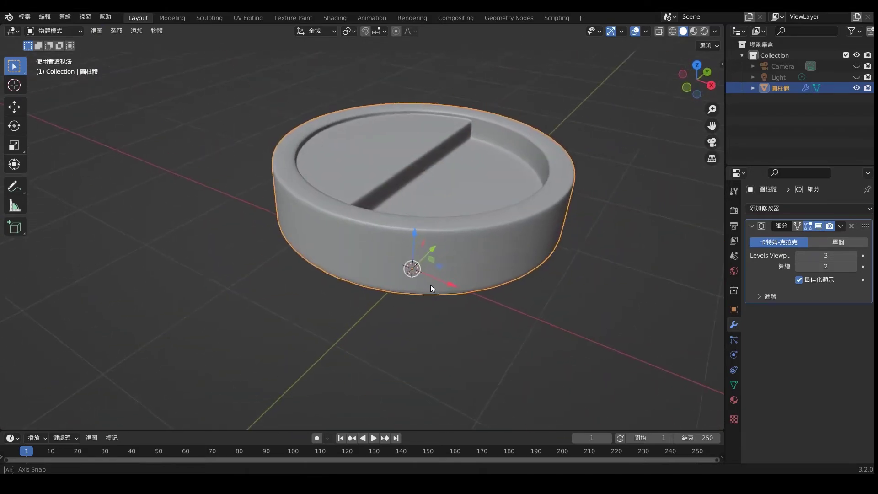
key(Tab)
click(697, 65)
click(114, 31)
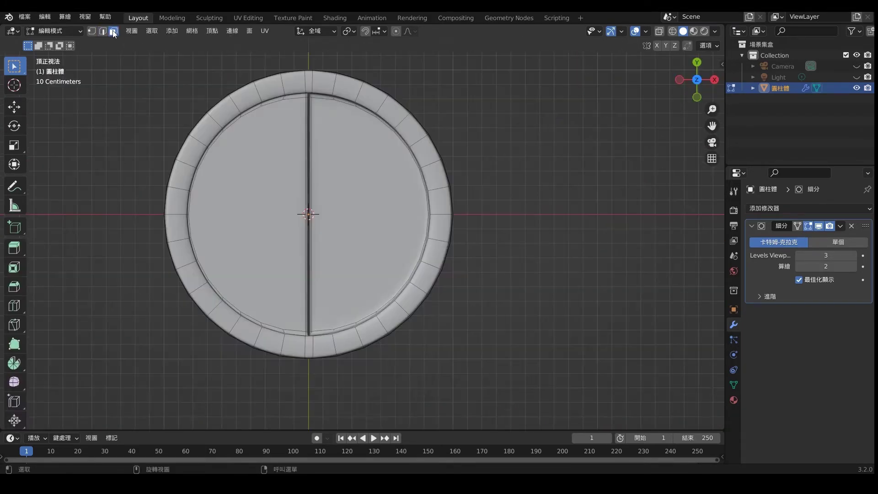
Extrude a rim face and scale it down into a smaller inset face, smoothing preview off
click(438, 204)
mouse_move(486, 245)
middle_down()
mouse_move(466, 248)
mouse_move(451, 310)
middle_up()
scroll(450, 310, up, 3)
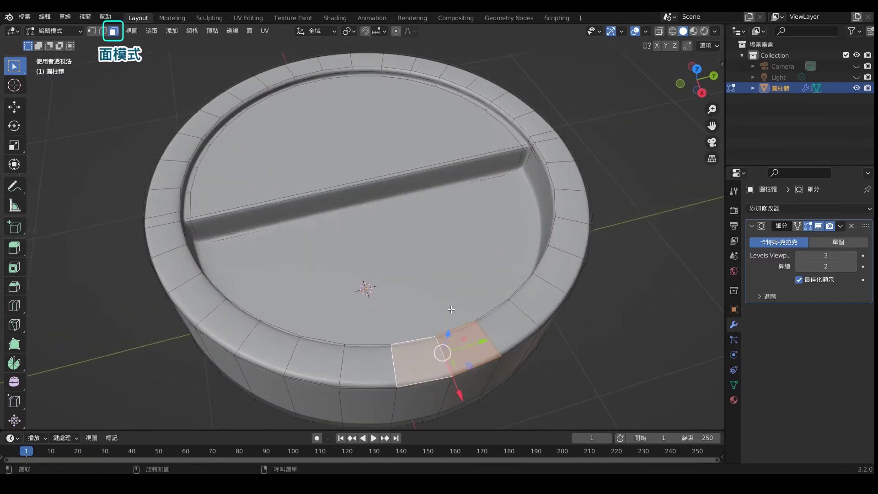
scroll(473, 359, down, 2)
scroll(477, 359, up, 2)
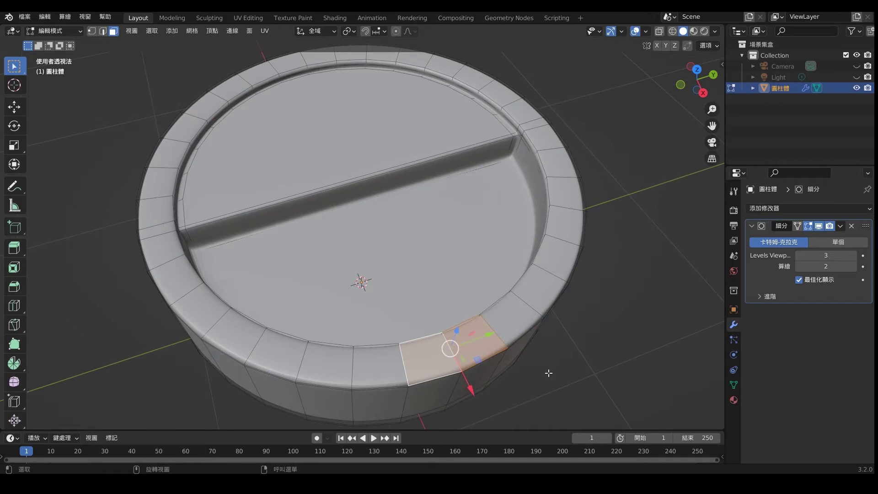
click(806, 227)
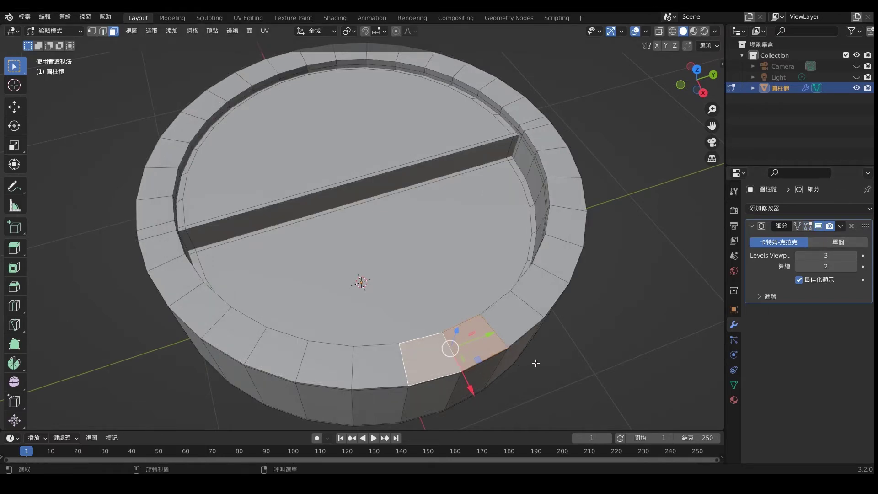
key(e)
key(s)
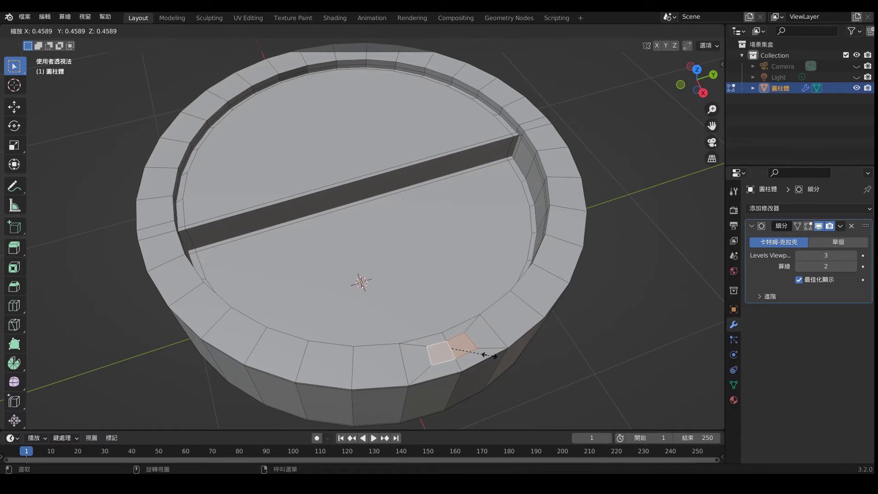
click(490, 356)
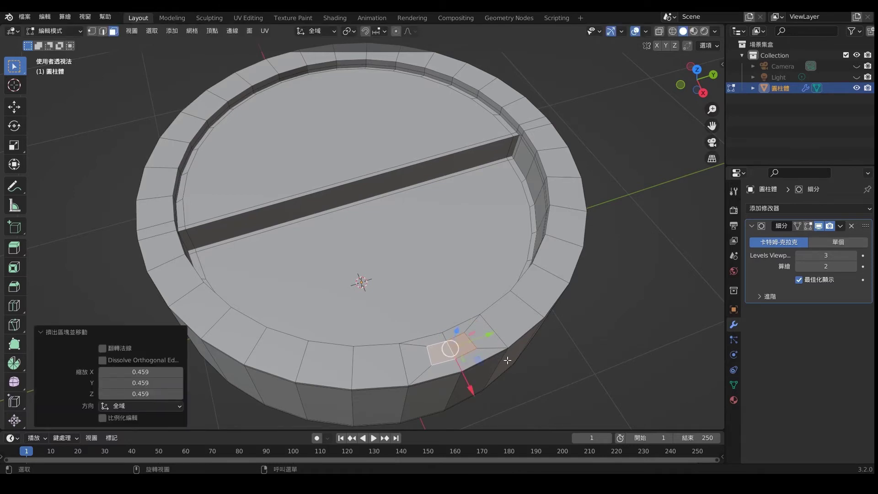
Stretch the inset face along the Y axis
key(s)
key(y)
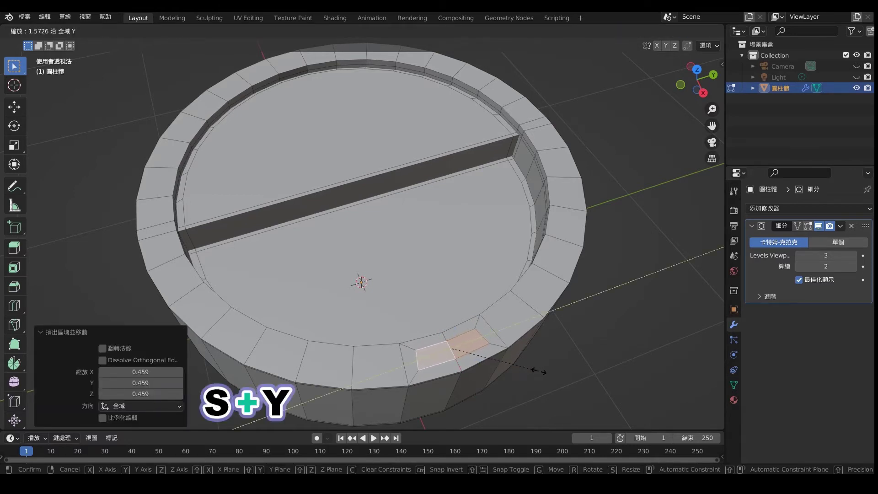
click(543, 371)
click(564, 366)
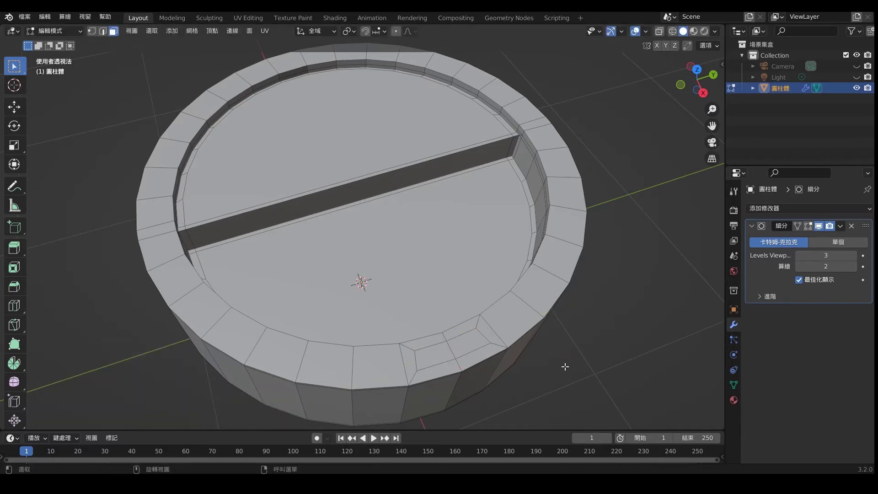
In top view, scale the two outer slot corner vertices along Y to narrow the slot
key(Tab)
key(Tab)
click(696, 69)
scroll(483, 155, up, 2)
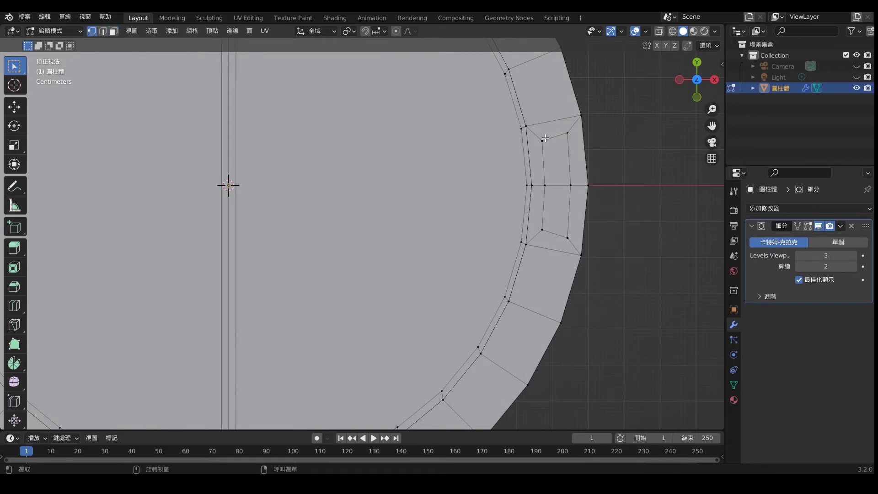
click(562, 134)
shift+click(567, 238)
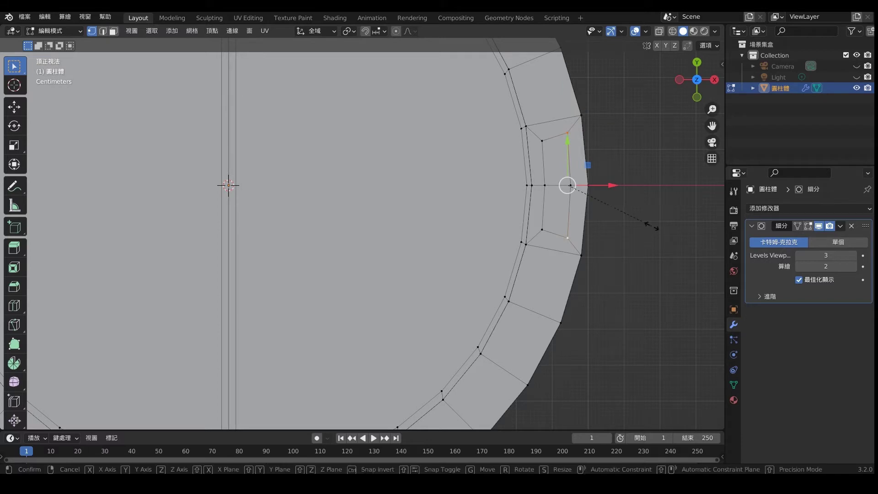
key(s)
key(y)
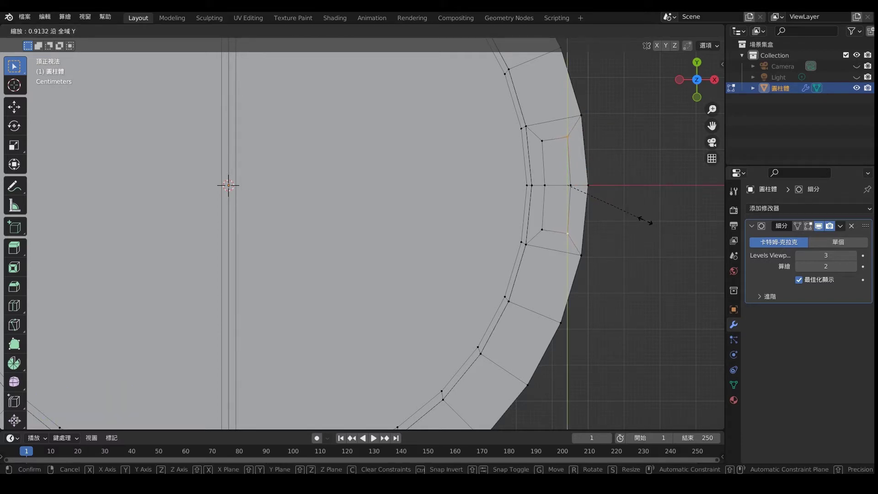
click(645, 221)
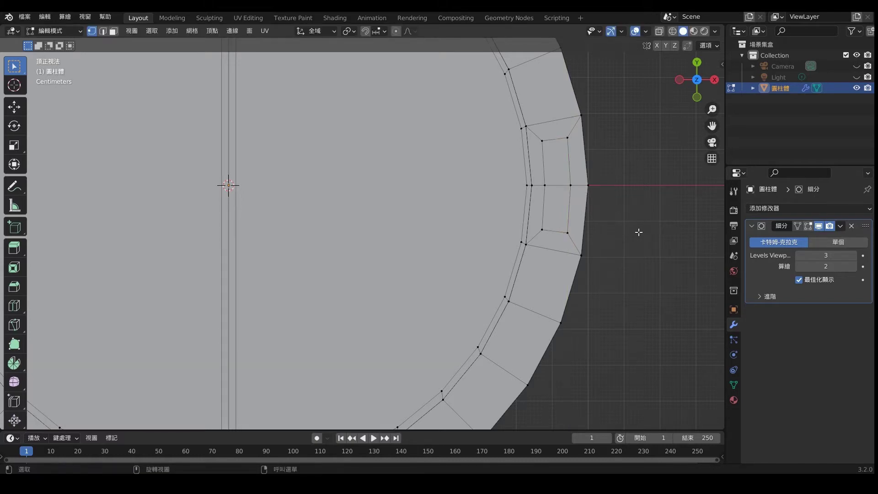
scroll(638, 233, down, 1)
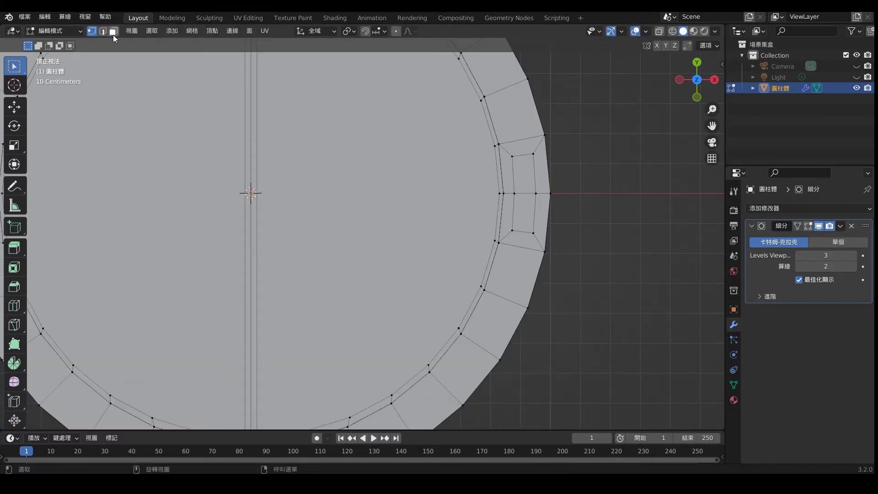
Extrude the slot face down into the lid to recess the slot
click(521, 172)
middle_drag(525, 172, 407, 239)
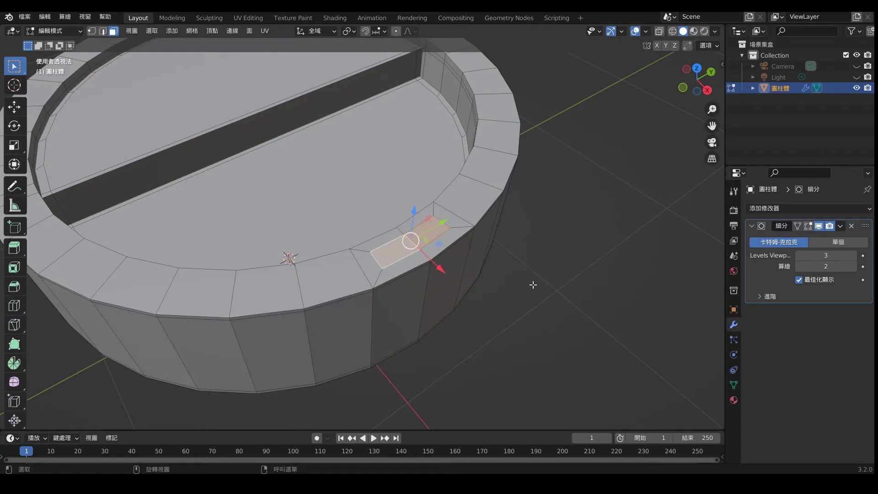
key(e)
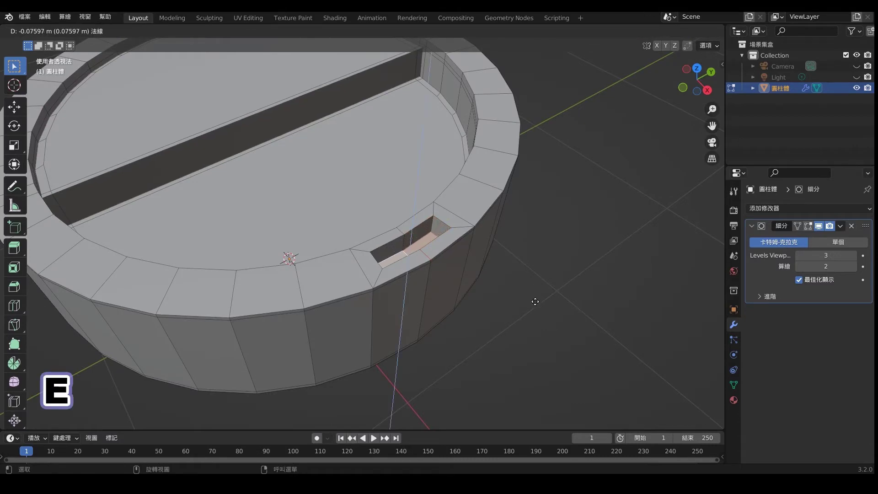
click(535, 304)
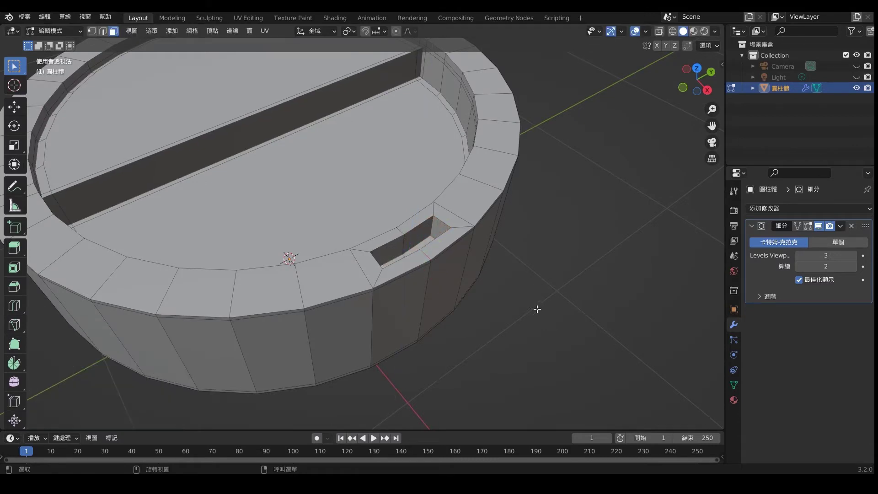
scroll(493, 245, up, 2)
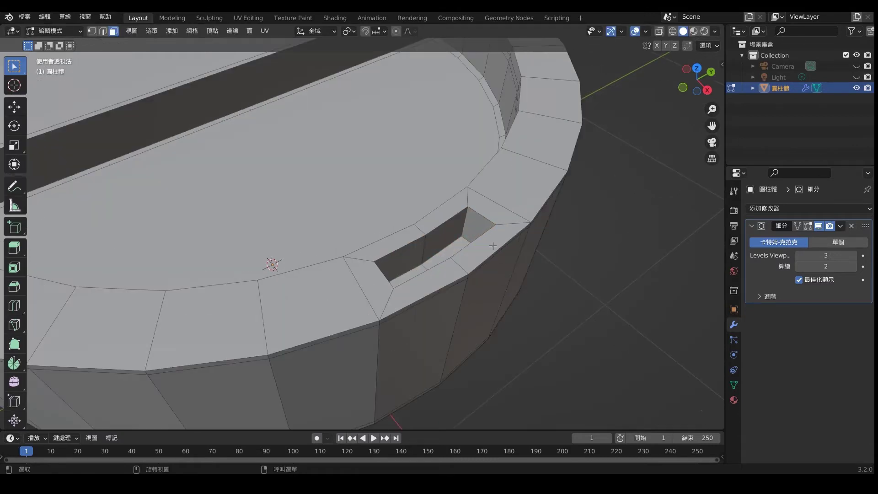
Add two Ctrl+R edge loops inside the slot to support its walls
key(ctrl+r)
click(461, 223)
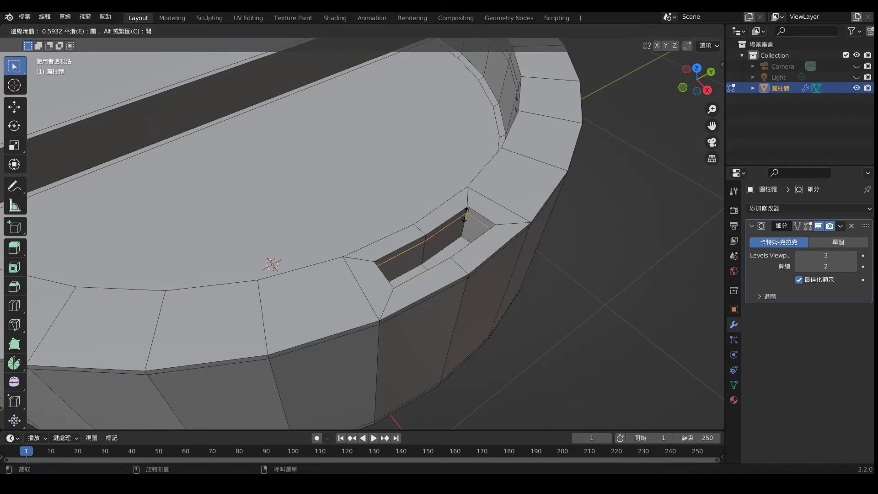
click(464, 211)
click(535, 250)
middle_drag(394, 261, 496, 256)
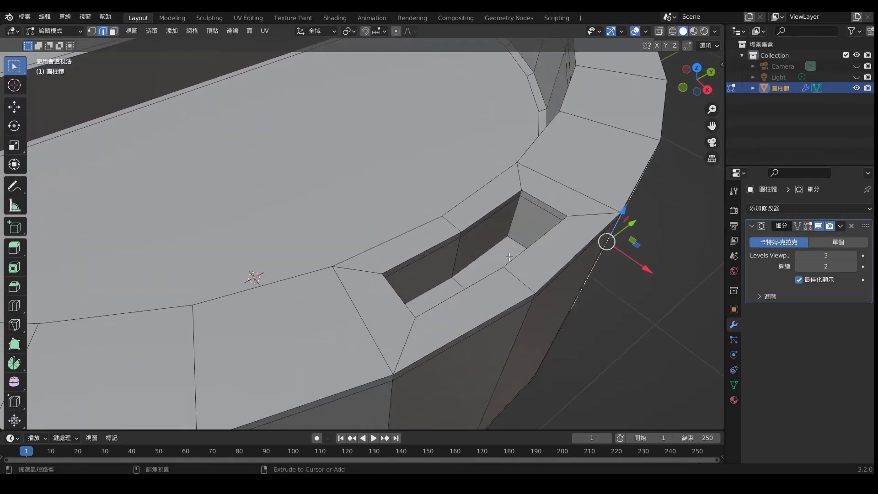
key(ctrl+r)
click(506, 235)
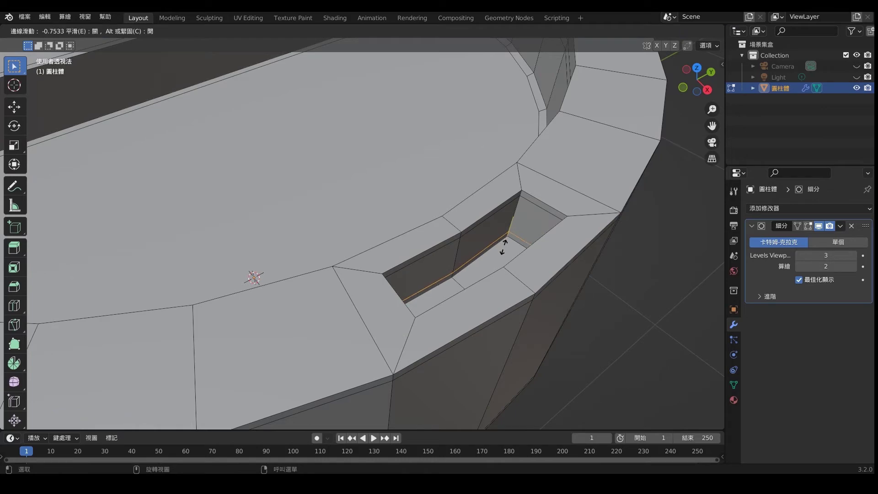
click(504, 245)
Enable the smoothing preview while editing and return to Object Mode to view the lid
middle_drag(617, 270, 604, 285)
scroll(603, 285, down, 3)
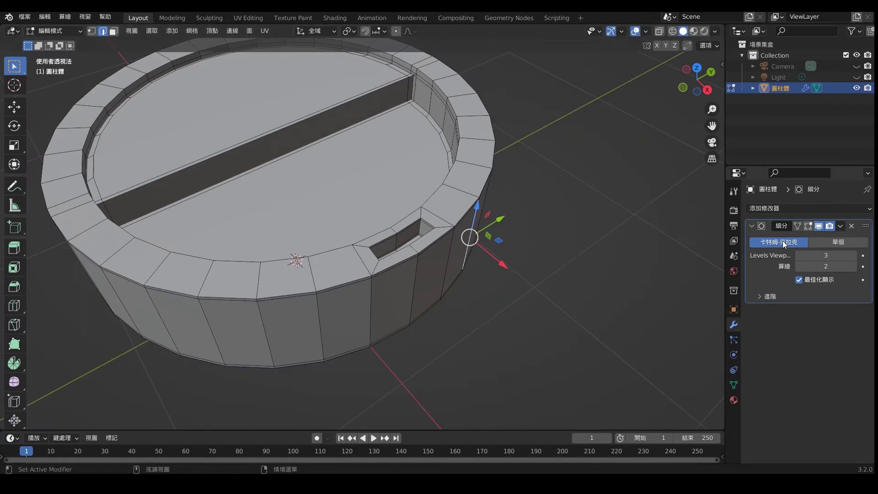
click(808, 226)
key(Tab)
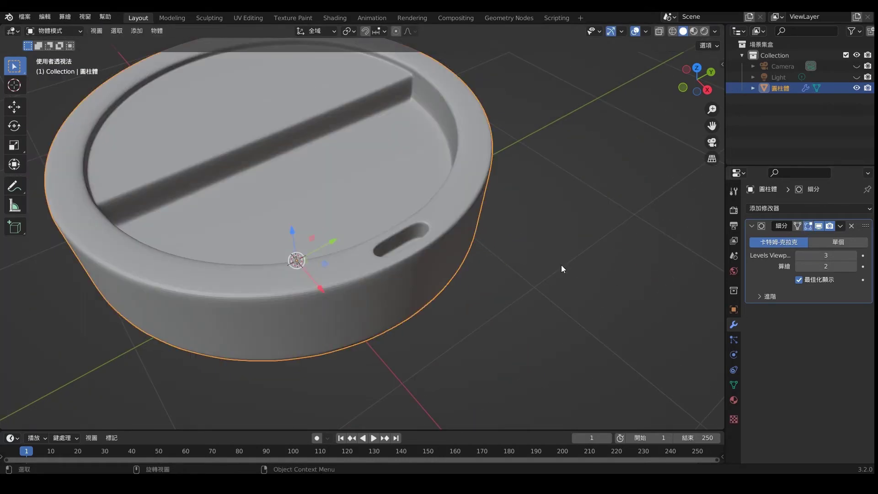
In Right view, add a loop cut near the base of the lid's side wall
click(487, 268)
mouse_move(487, 268)
middle_down()
mouse_move(327, 266)
mouse_move(307, 237)
mouse_move(377, 260)
mouse_move(322, 260)
mouse_move(330, 248)
mouse_move(365, 252)
middle_up()
click(364, 253)
scroll(379, 272, up, 2)
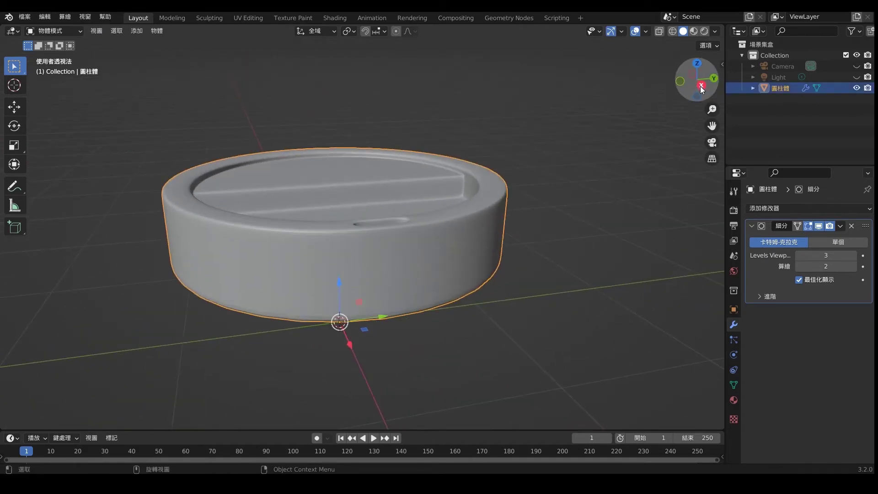
click(701, 85)
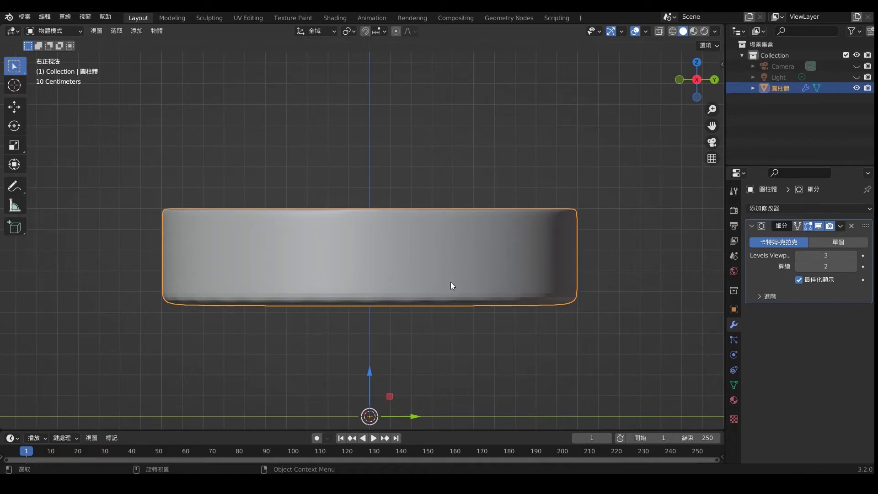
key(Tab)
key(ctrl+r)
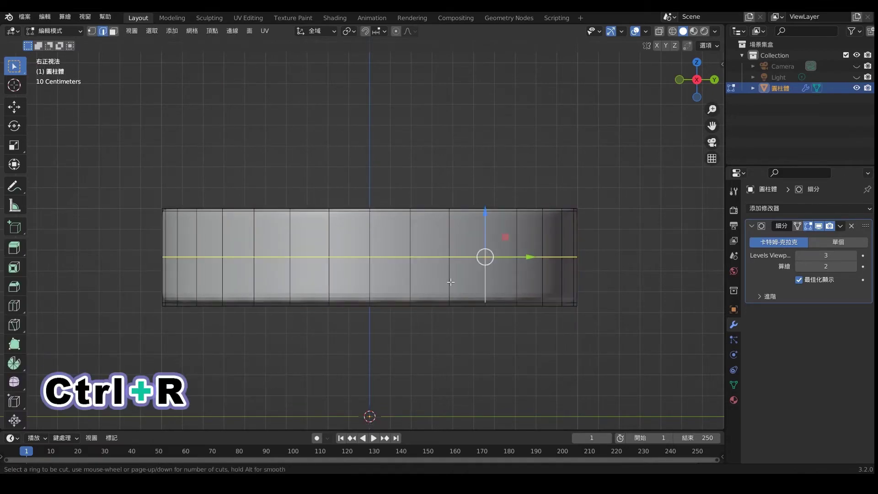
click(450, 282)
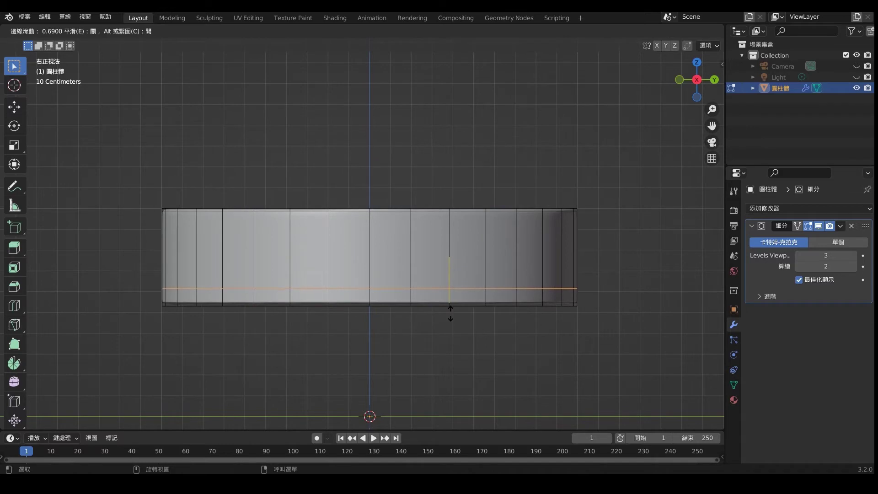
click(451, 314)
With X-ray on, extrude the lid's bottom band of faces outward along normals by 0.02198 m
click(113, 32)
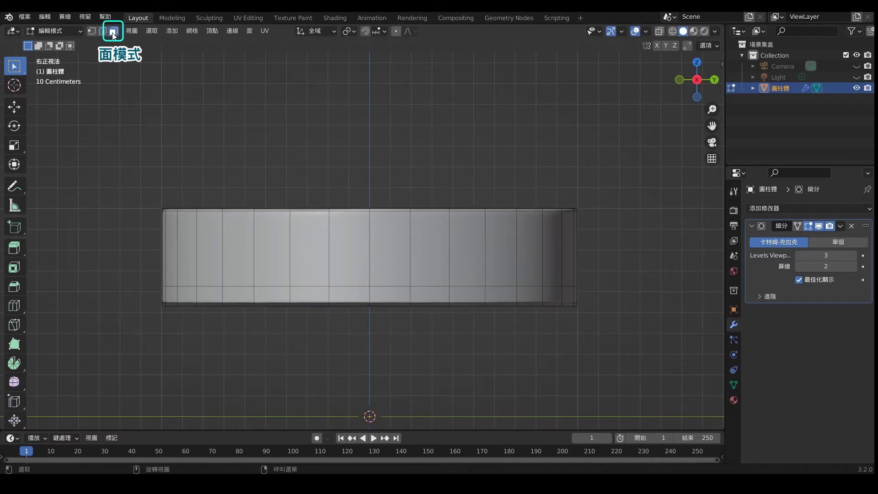
click(658, 33)
drag(149, 302, 591, 345)
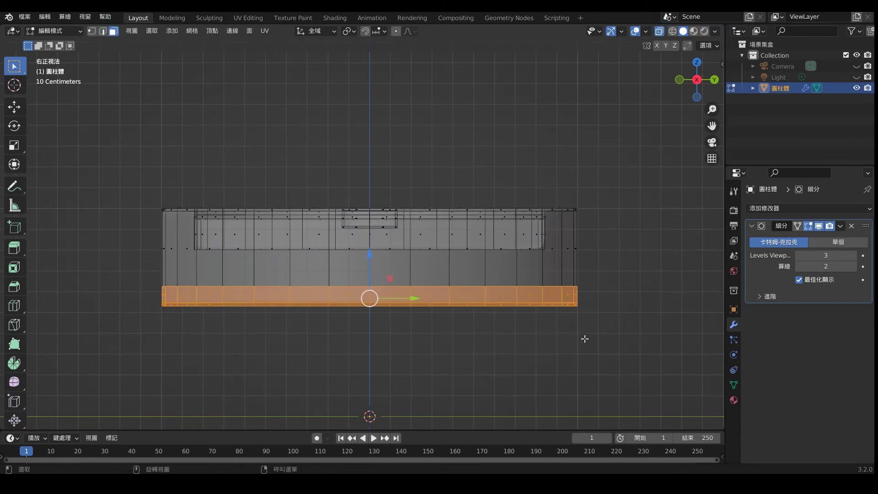
key(alt+e)
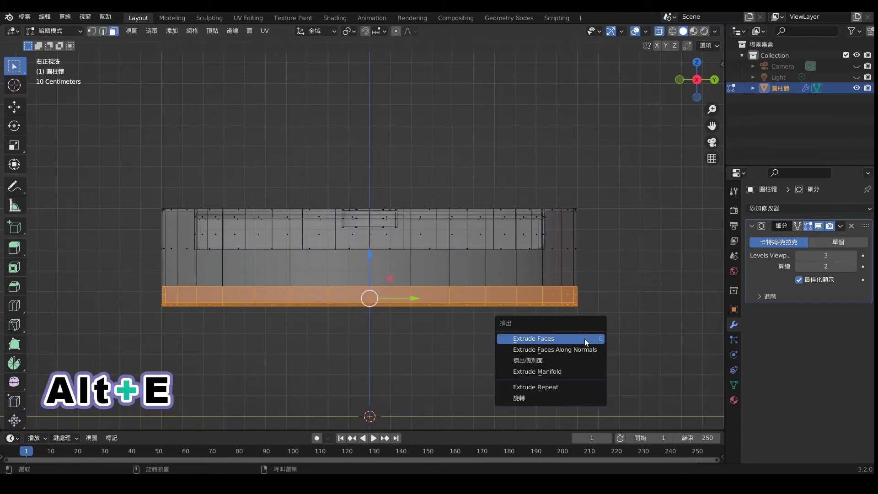
click(591, 349)
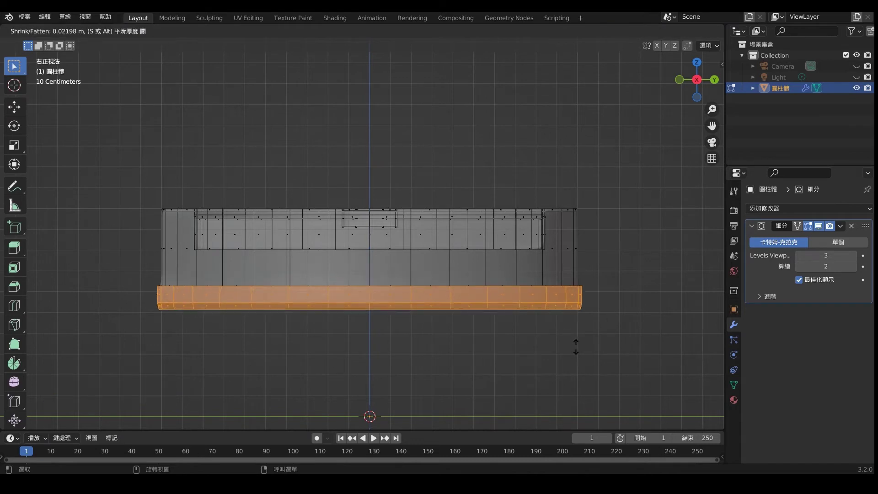
click(574, 346)
Check the flared base in Right view with X-ray off, then re-enter the lid's Edit Mode
key(Tab)
middle_drag(574, 346, 647, 95)
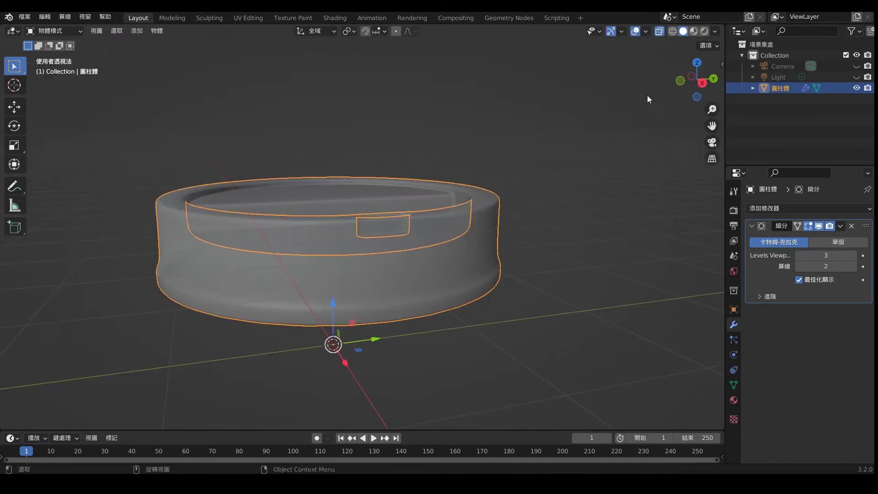
click(697, 79)
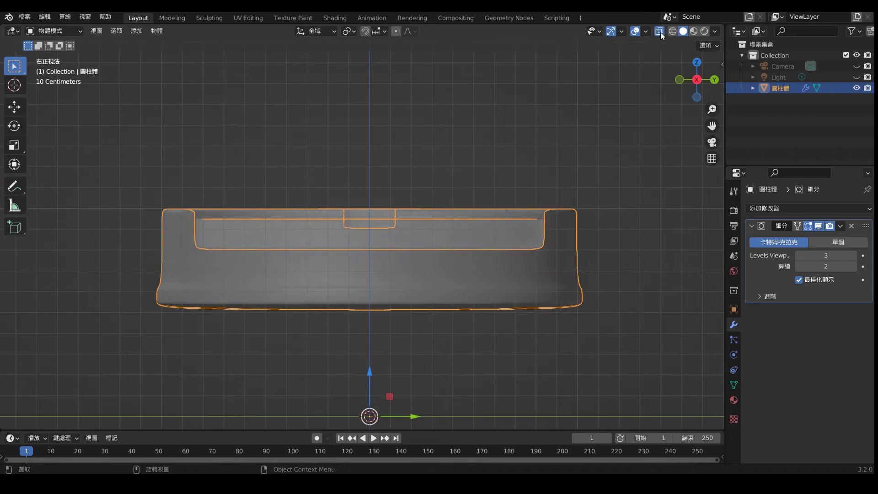
click(659, 31)
scroll(479, 276, up, 2)
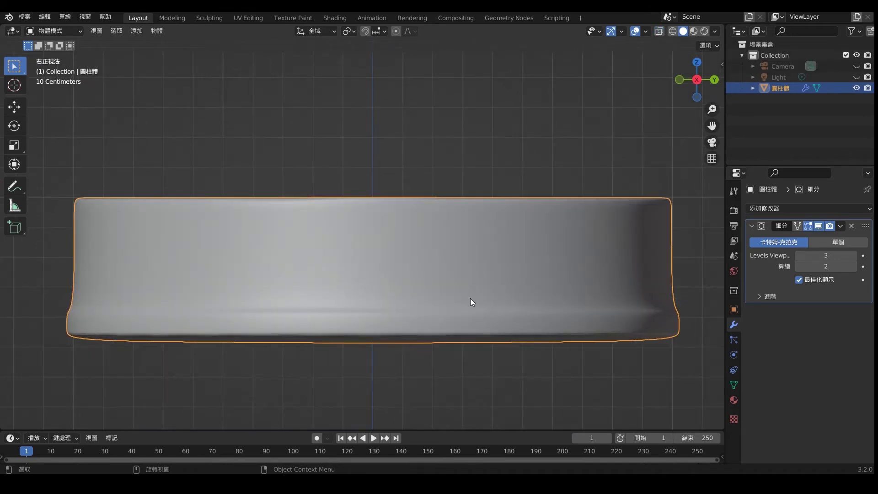
key(Tab)
With smoothing hidden, add an edge loop just above the lid's flared lip
scroll(470, 302, down, 2)
middle_drag(469, 302, 450, 316)
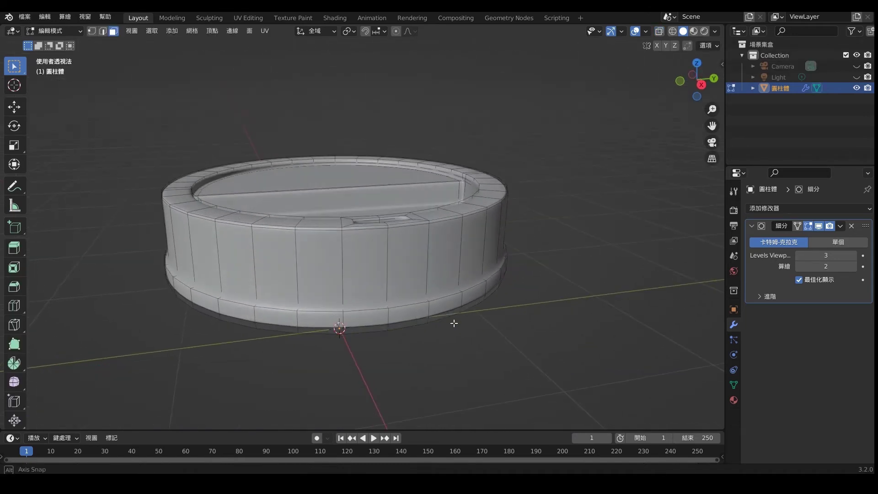
click(808, 226)
scroll(464, 304, up, 2)
scroll(503, 356, up, 1)
mouse_move(513, 364)
middle_down()
mouse_move(480, 374)
mouse_move(467, 342)
middle_up()
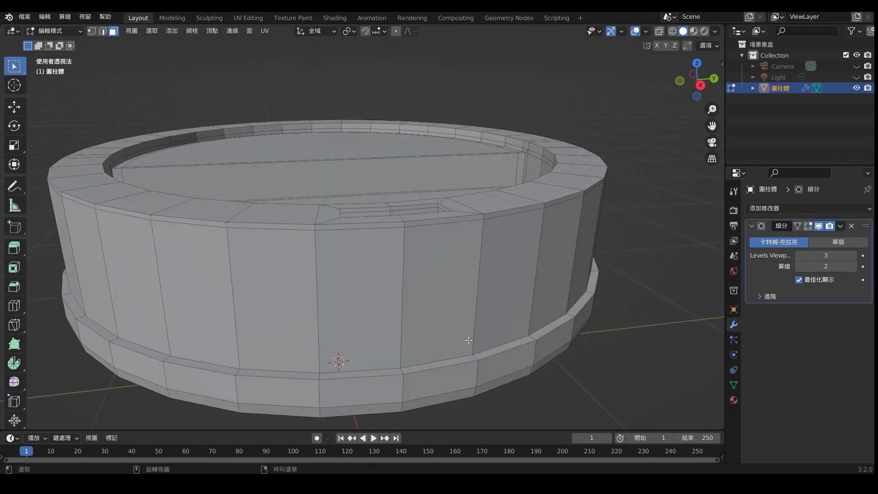
key(ctrl+r)
click(469, 336)
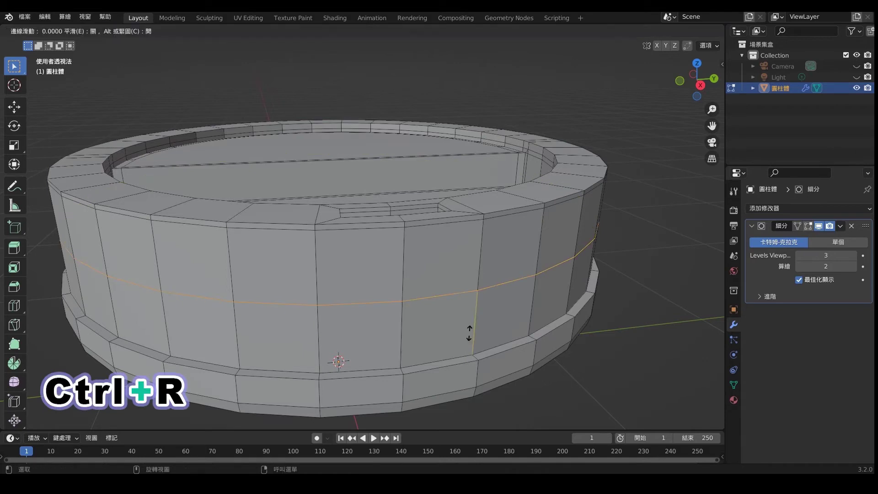
click(471, 398)
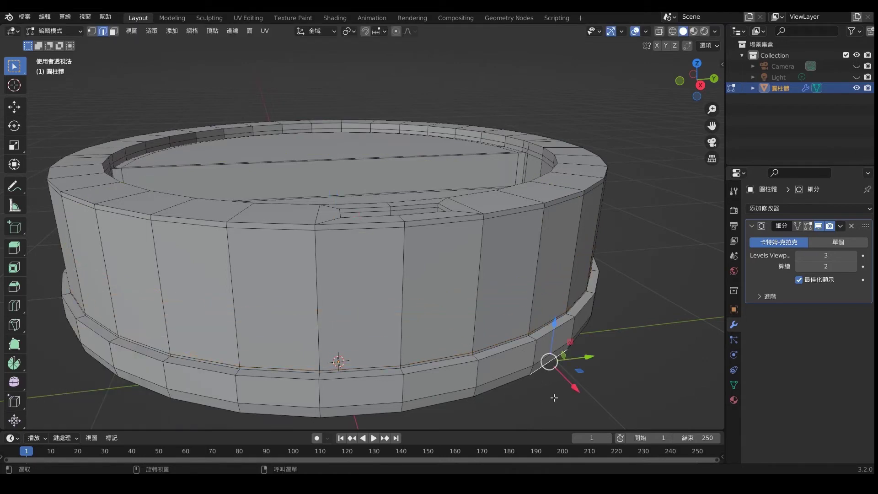
Add a second edge loop inside the lip band and view the lid from below
key(ctrl+r)
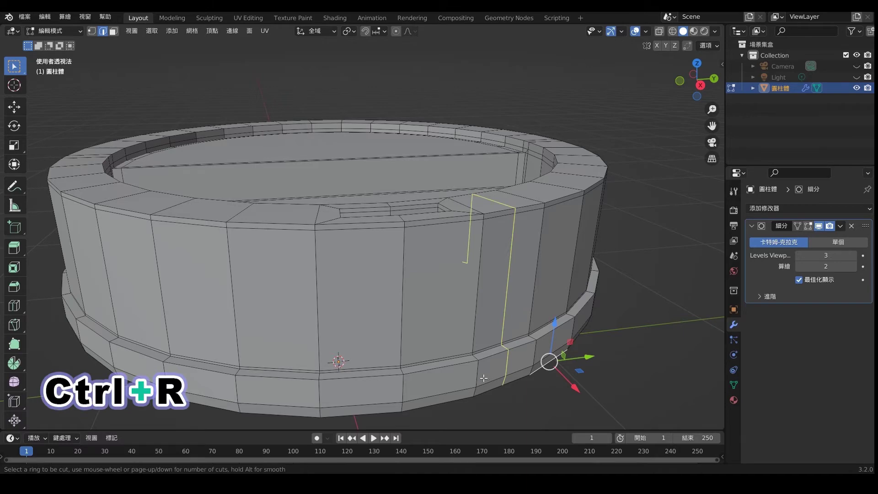
click(480, 372)
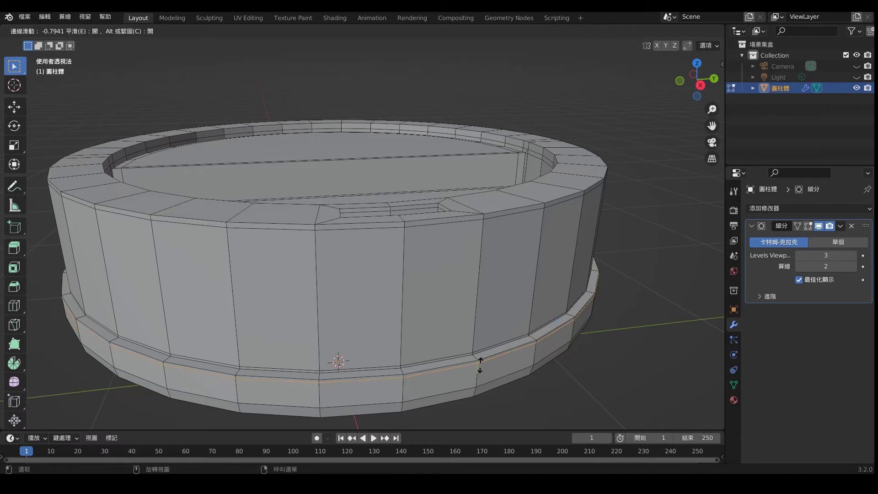
click(479, 364)
scroll(578, 382, down, 3)
scroll(525, 369, down, 4)
mouse_move(525, 369)
middle_down()
mouse_move(480, 310)
mouse_move(462, 333)
mouse_move(485, 229)
mouse_move(481, 241)
middle_up()
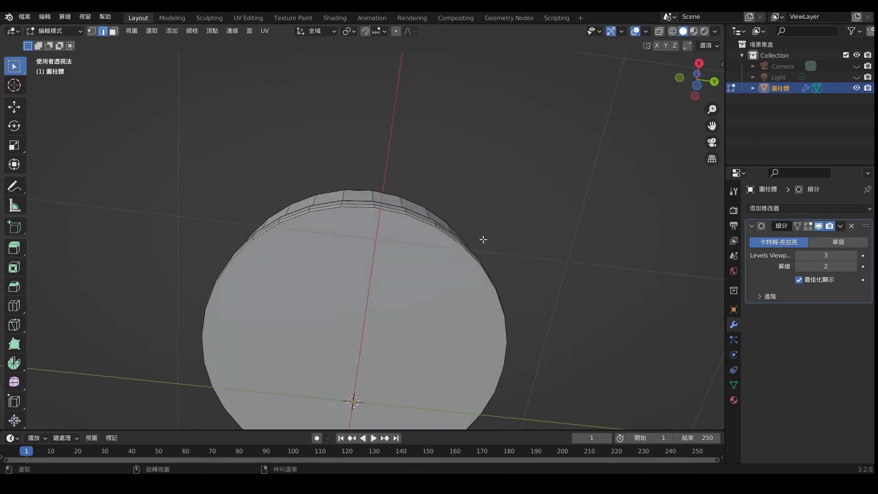
Extrude the lid's bottom face and scale it into a slightly smaller inset
click(113, 31)
click(369, 278)
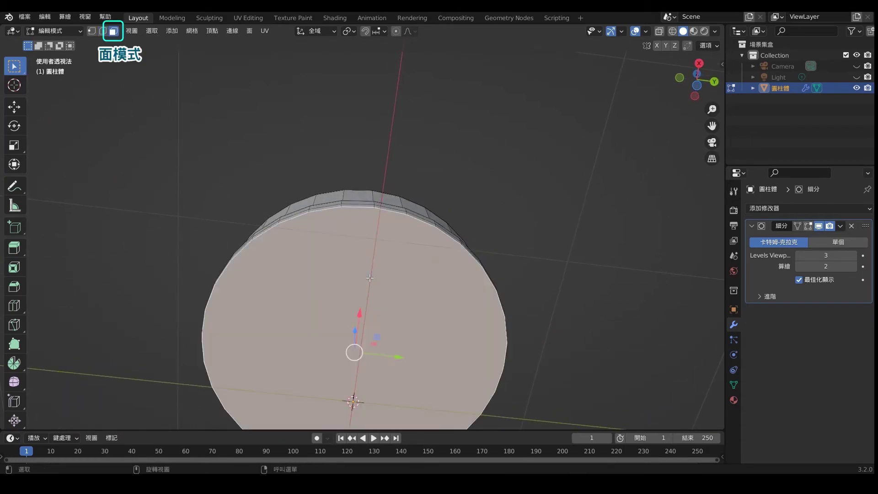
scroll(419, 248, up, 4)
key(e)
key(s)
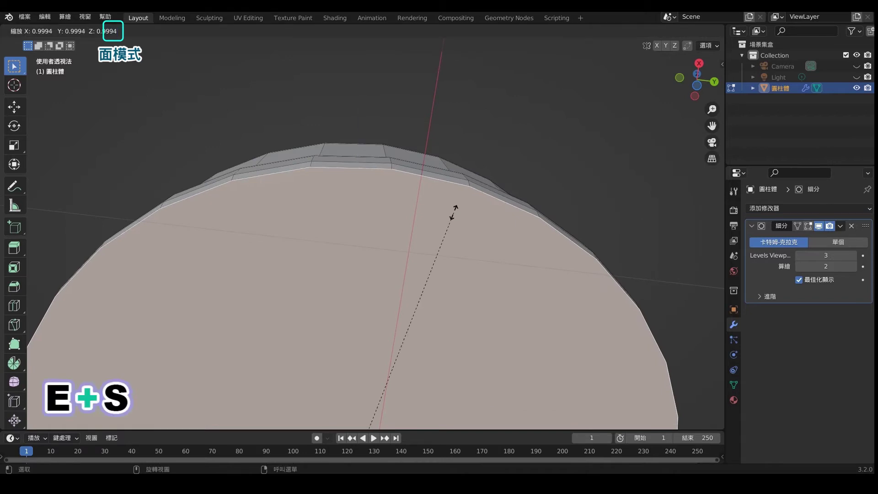
click(451, 213)
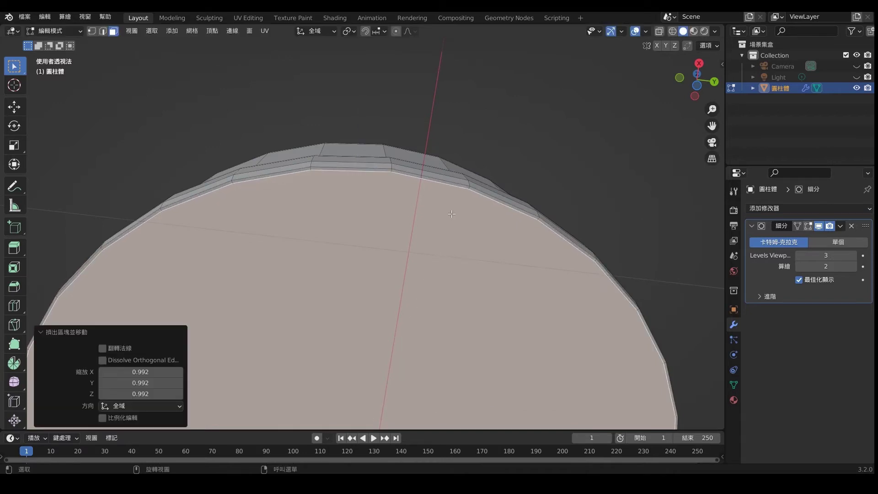
scroll(594, 199, down, 4)
mouse_move(568, 226)
middle_down()
mouse_move(572, 292)
mouse_move(582, 159)
middle_up()
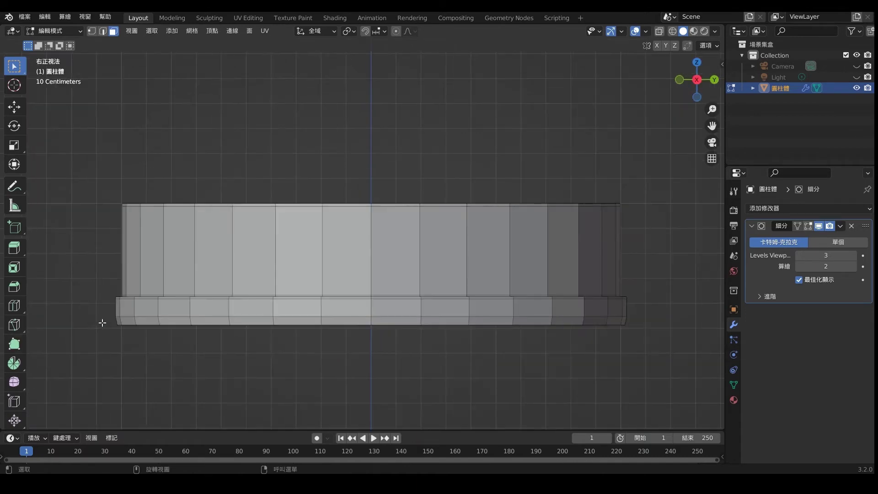
With X-ray on, scale the bottom vertex ring outward by about 1.006
click(659, 31)
key(2)
shift+middle_drag(83, 105, 100, 55)
key(1)
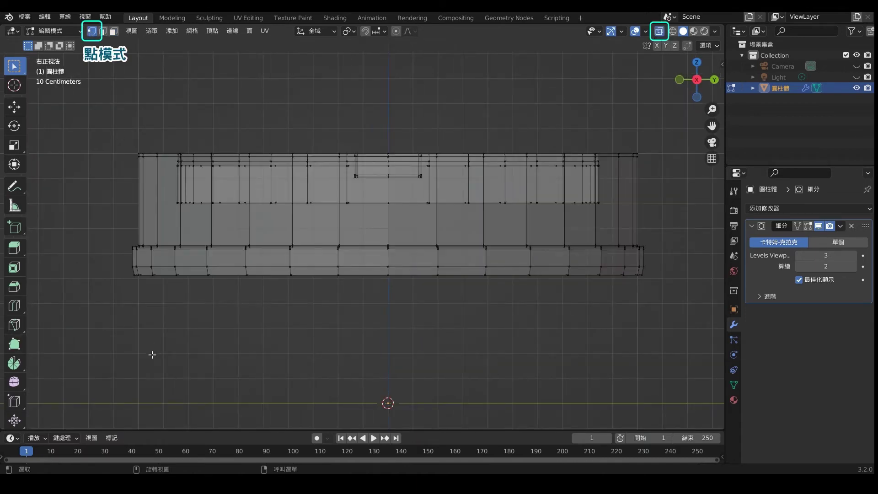
drag(119, 273, 685, 321)
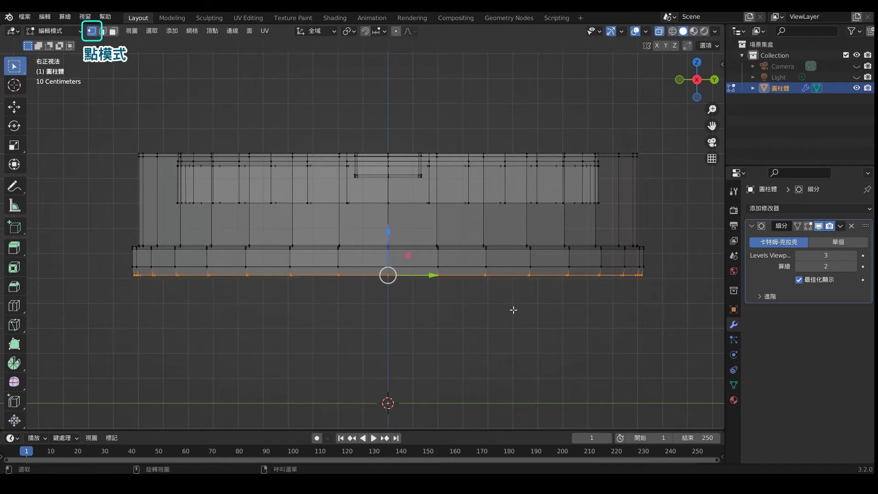
scroll(507, 310, up, 1)
scroll(157, 314, up, 2)
scroll(157, 314, up, 2)
shift+middle_drag(157, 314, 403, 310)
key(s)
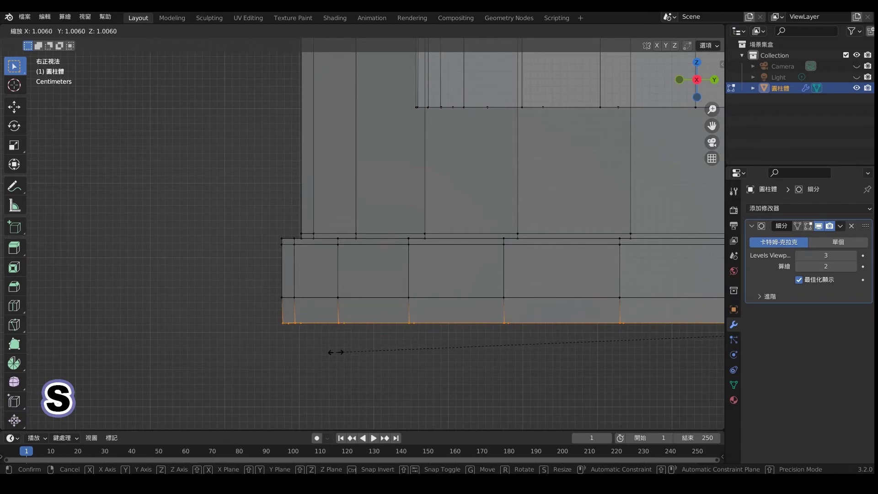
click(336, 352)
click(374, 357)
Turn X-ray off and return the smoothed lid to Object Mode
scroll(374, 357, down, 2)
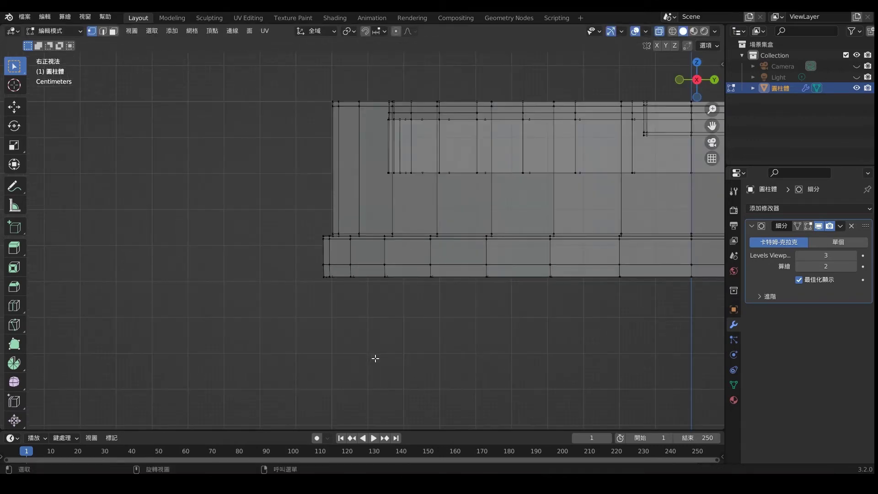
scroll(447, 323, down, 2)
scroll(447, 323, down, 2)
scroll(520, 305, down, 2)
shift+middle_drag(519, 306, 312, 354)
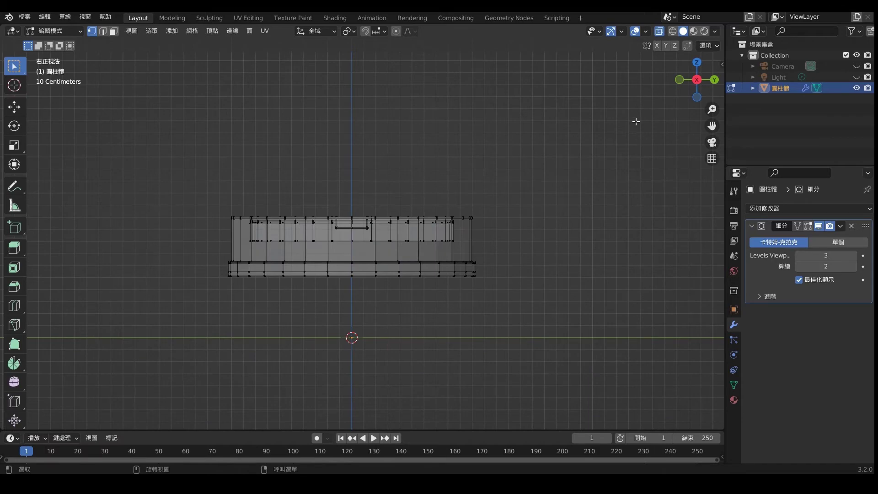
click(661, 33)
scroll(503, 247, up, 2)
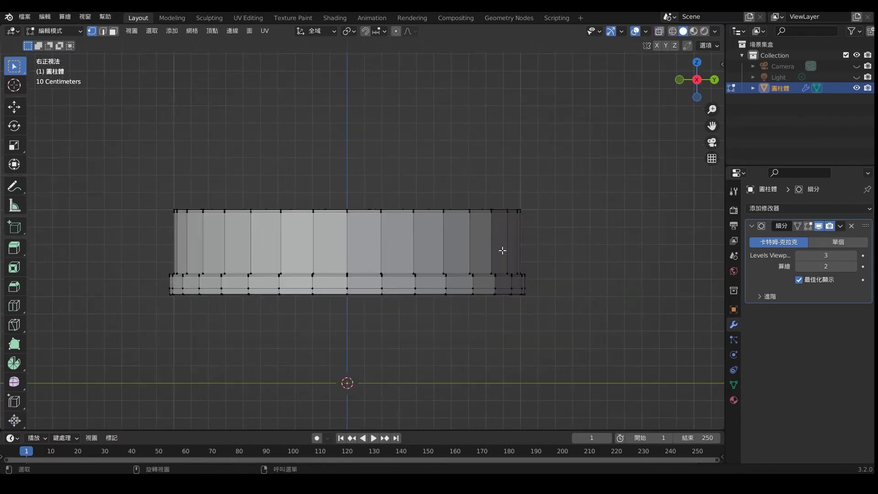
middle_drag(416, 264, 417, 285)
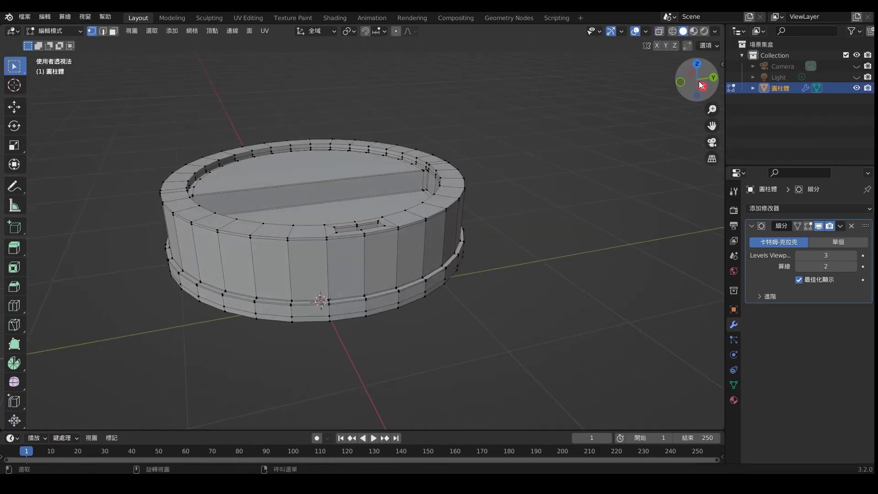
key(Tab)
Rename the lid object to 杯蓋 in the Outliner
click(573, 207)
middle_drag(474, 252, 526, 219)
click(779, 89)
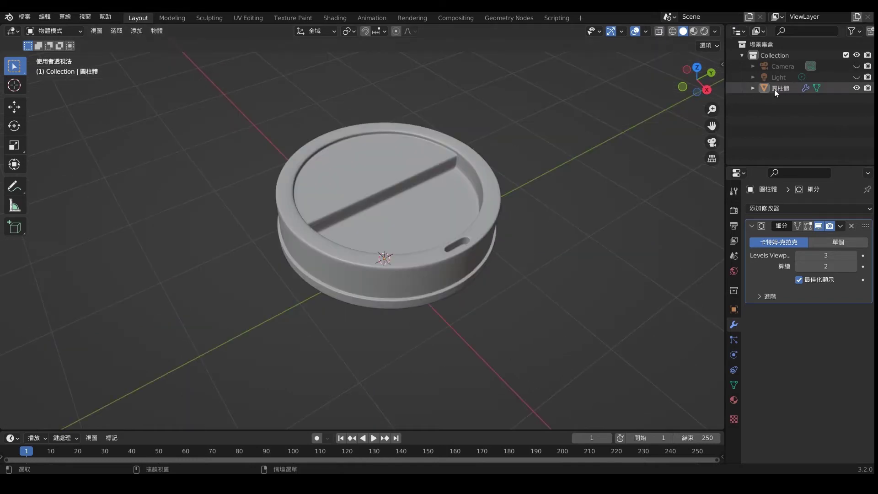
double_click(779, 89)
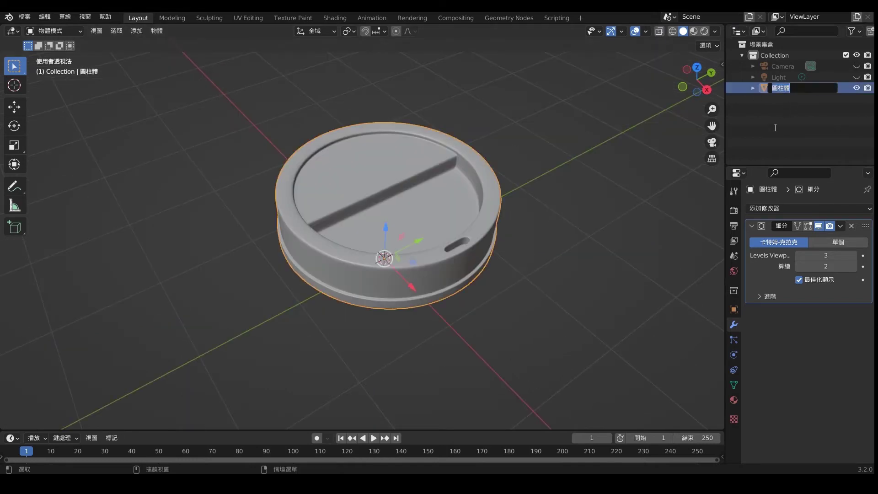
text(1ㄅㄟ)
key(Return)
click(641, 220)
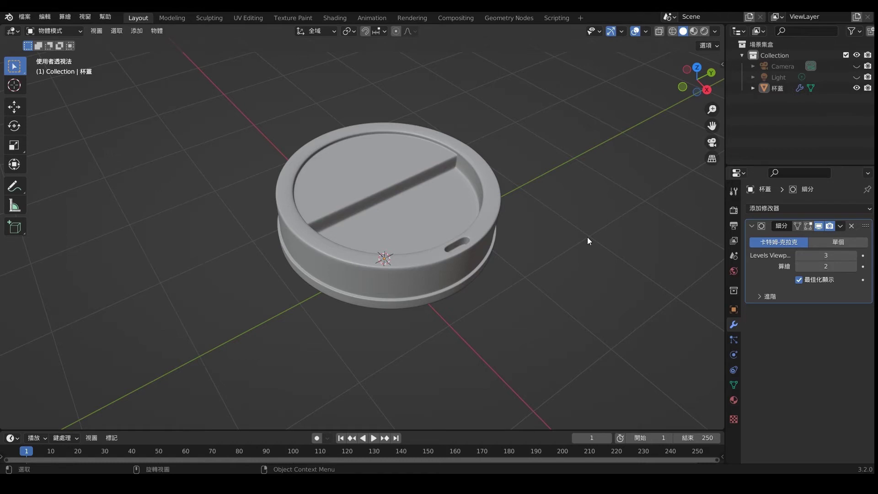
Add a cylinder named 杯身 and move it 0.65459 m down along Z
key(shift+a)
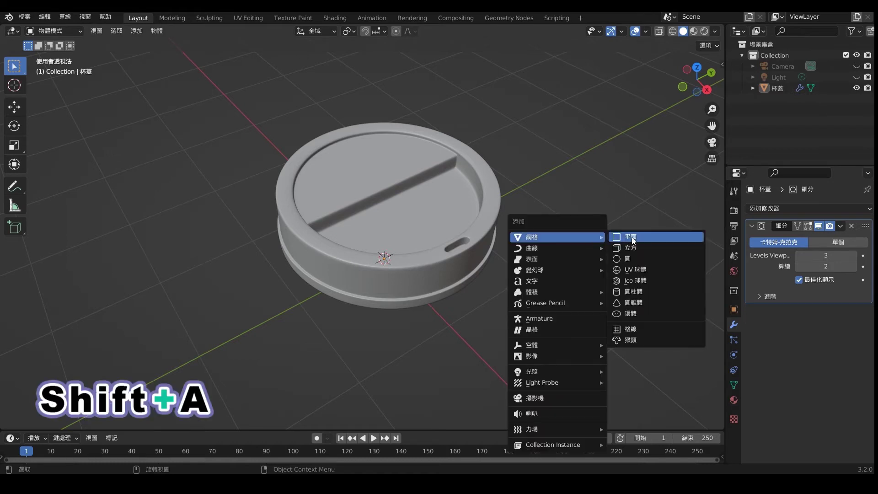
click(629, 295)
middle_drag(629, 295, 461, 243)
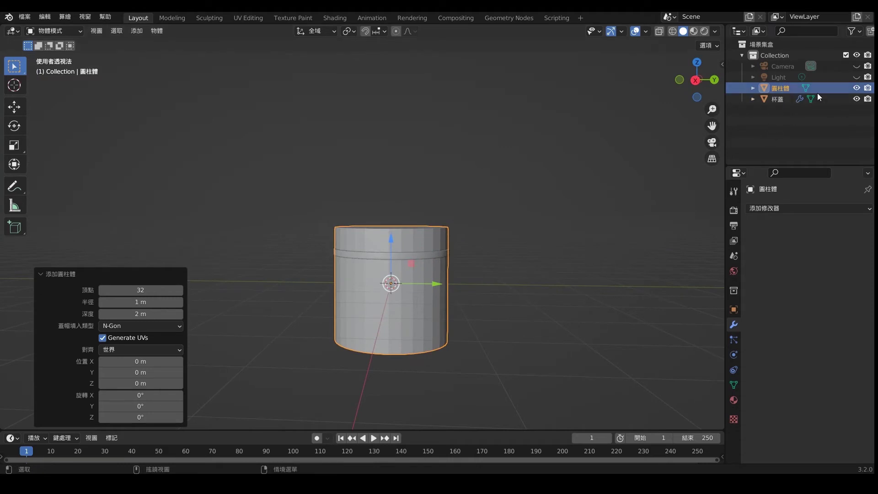
double_click(782, 89)
text(1ㄅㄟ)
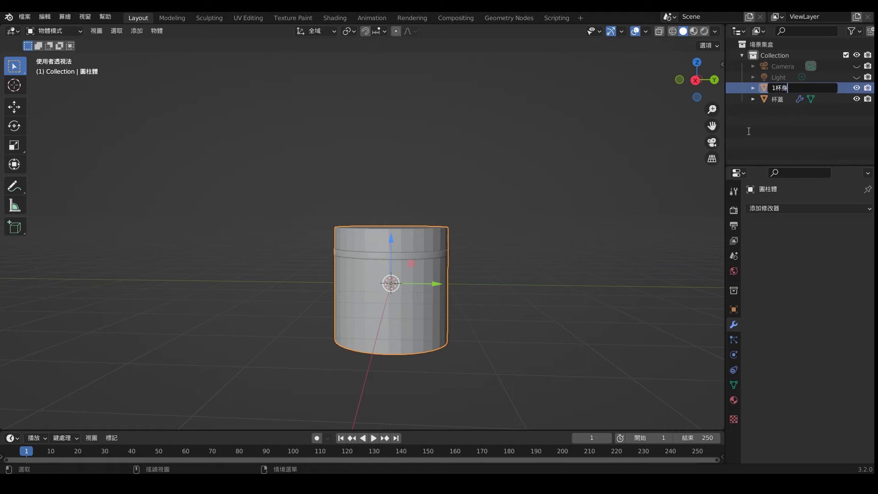
key(Return)
drag(388, 239, 395, 272)
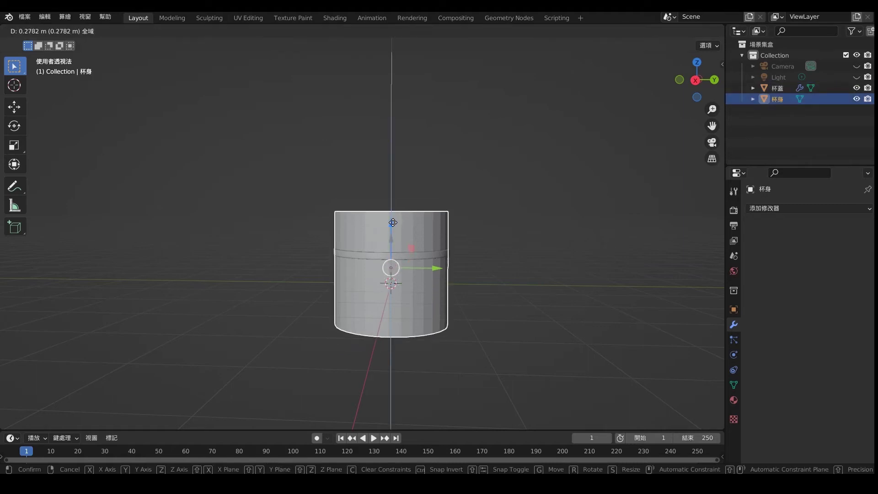
click(395, 275)
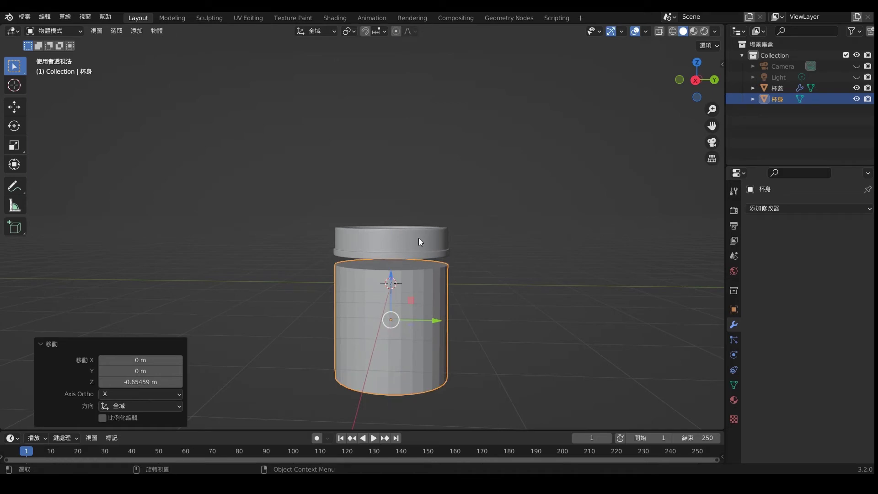
click(418, 238)
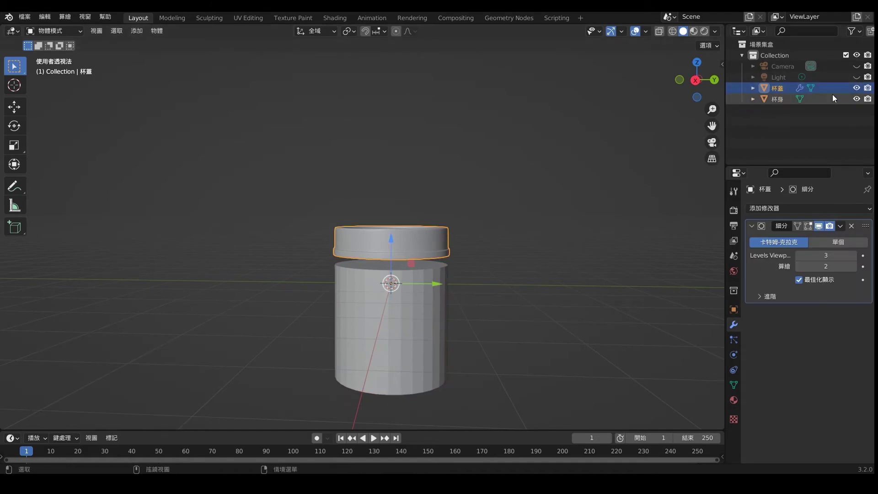
Hide the cup body and set the lid's origin to its geometry centre
click(856, 99)
scroll(457, 240, up, 3)
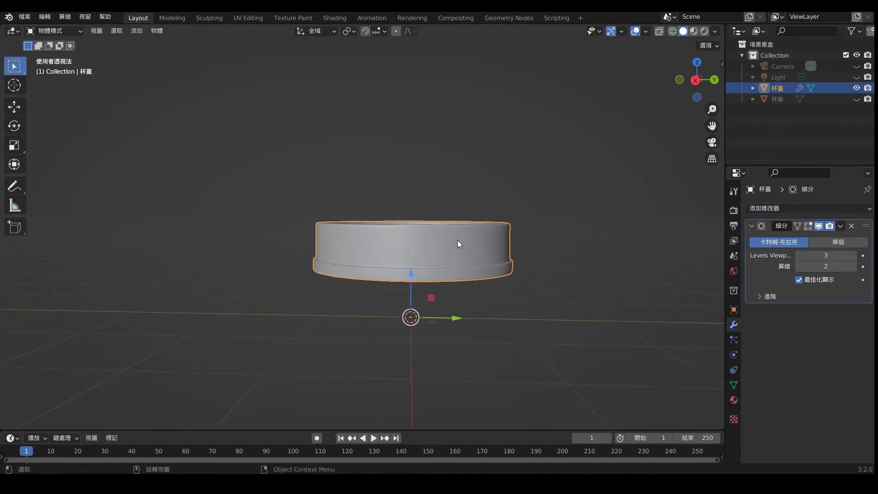
click(695, 81)
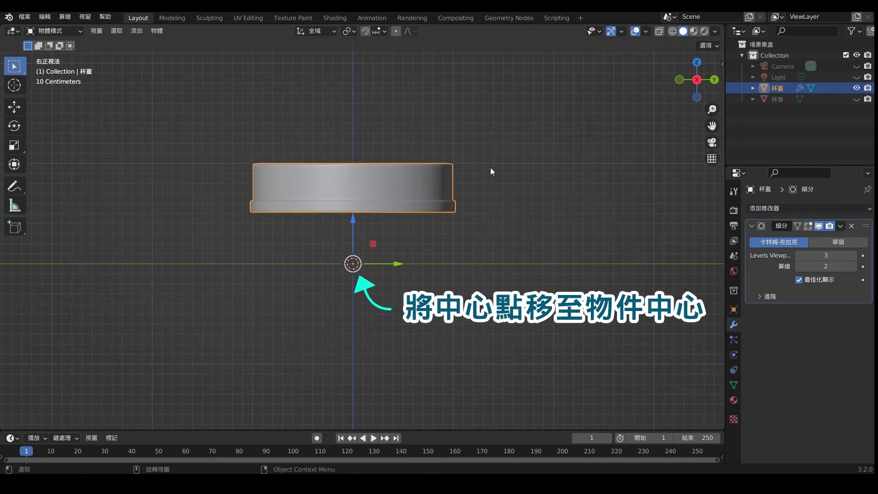
click(157, 31)
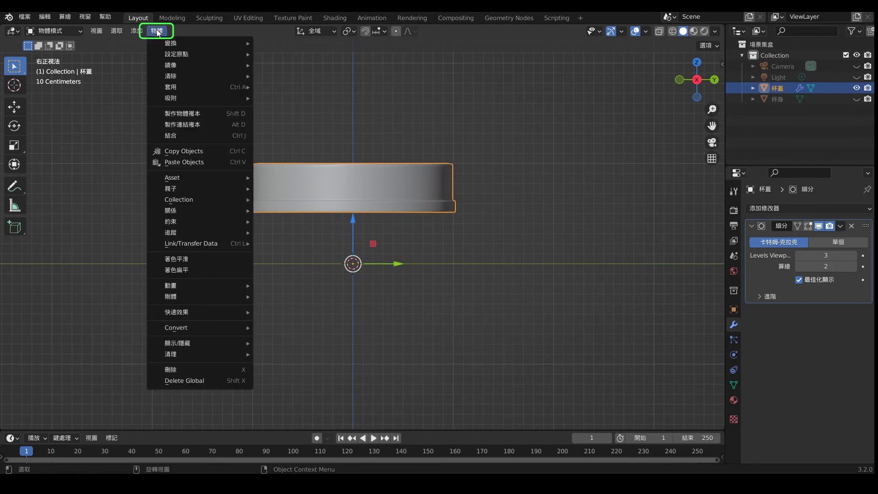
mouse_move(199, 54)
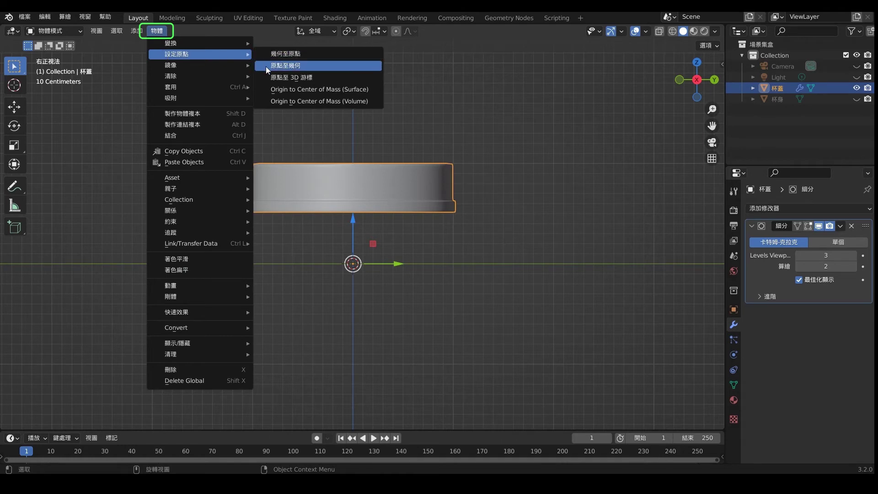
click(266, 68)
Hide the lid, show the cup body 杯身, select it and frame it
click(556, 206)
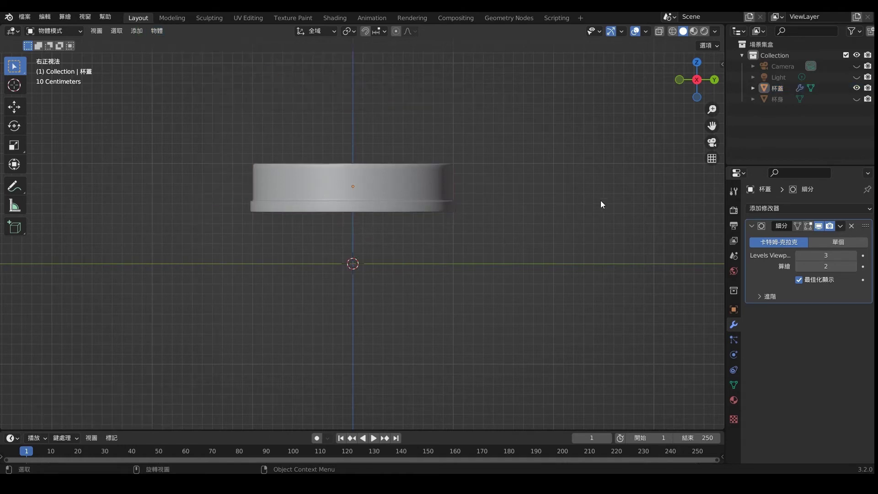
click(856, 88)
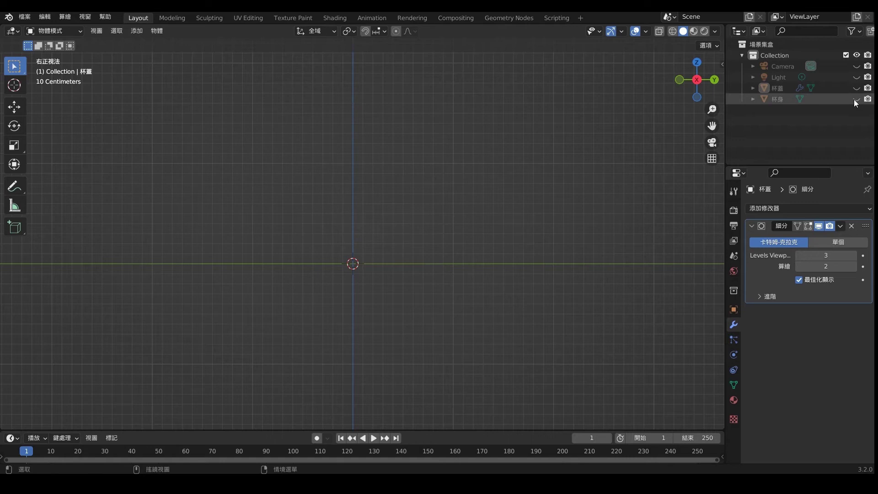
key(a)
key(KP_Decimal)
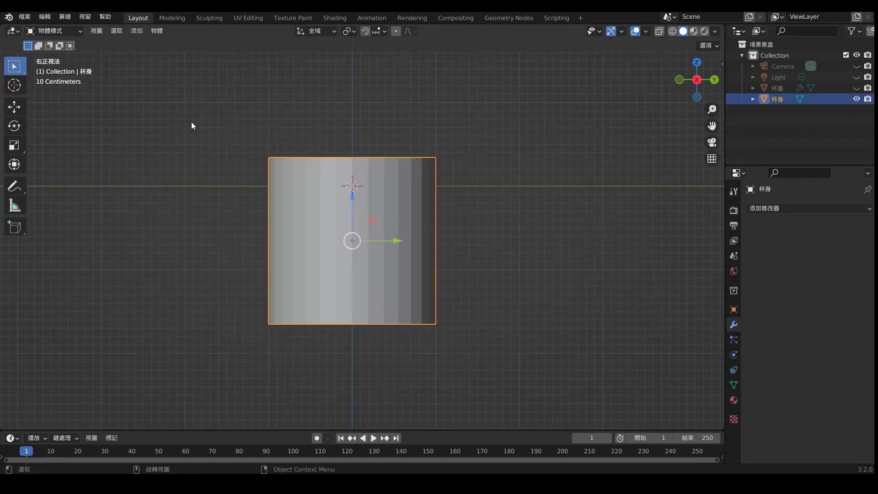
Shrink the cup body's bottom vertex ring so it tapers toward the base
key(Tab)
click(659, 31)
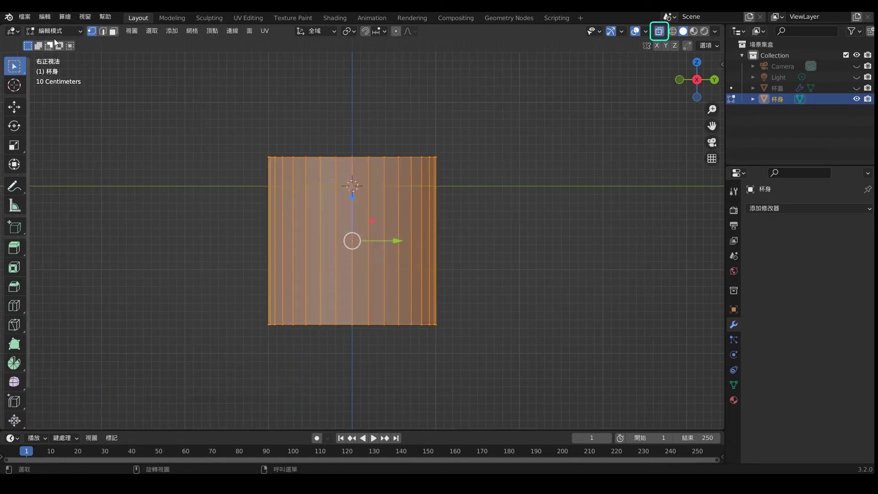
drag(210, 299, 462, 351)
key(alt+z)
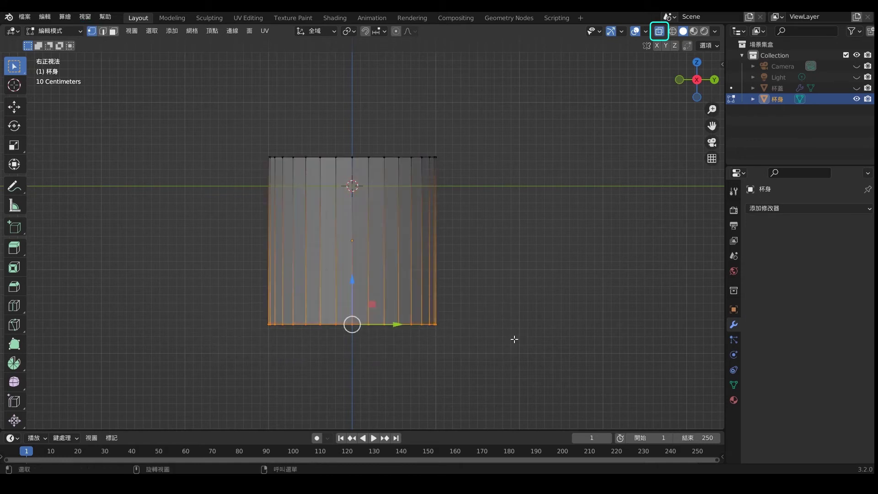
key(s)
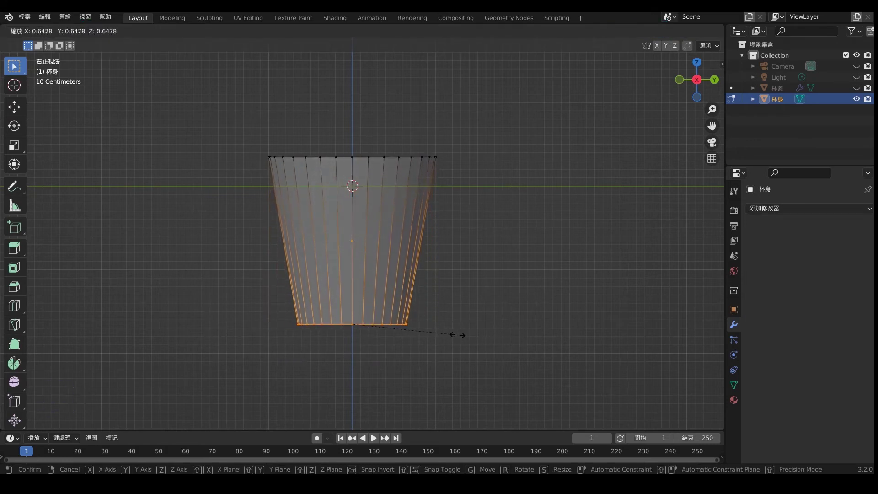
click(456, 334)
click(479, 314)
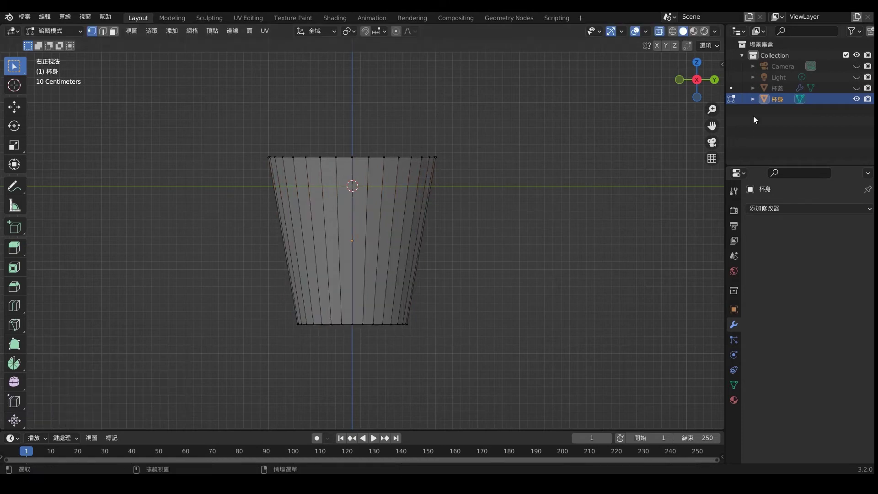
Unhide 杯蓋, lower it 0.175 m onto the cup's rim, and enter its Edit Mode
click(777, 89)
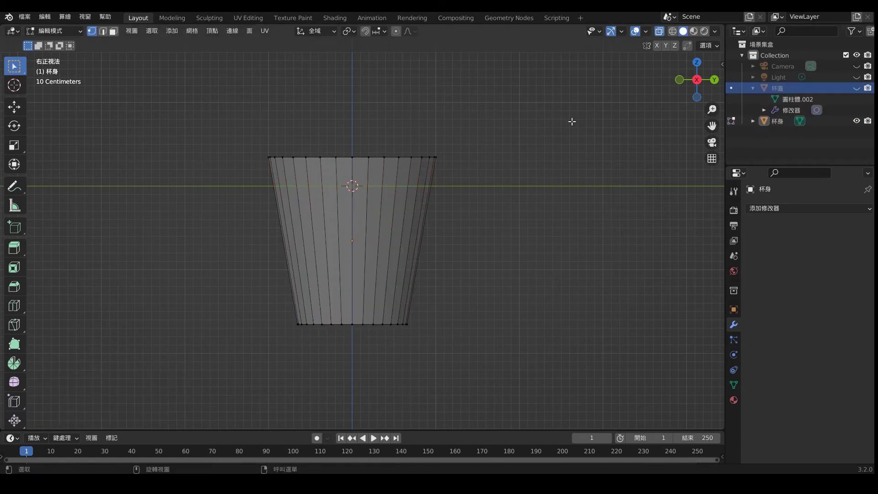
click(857, 87)
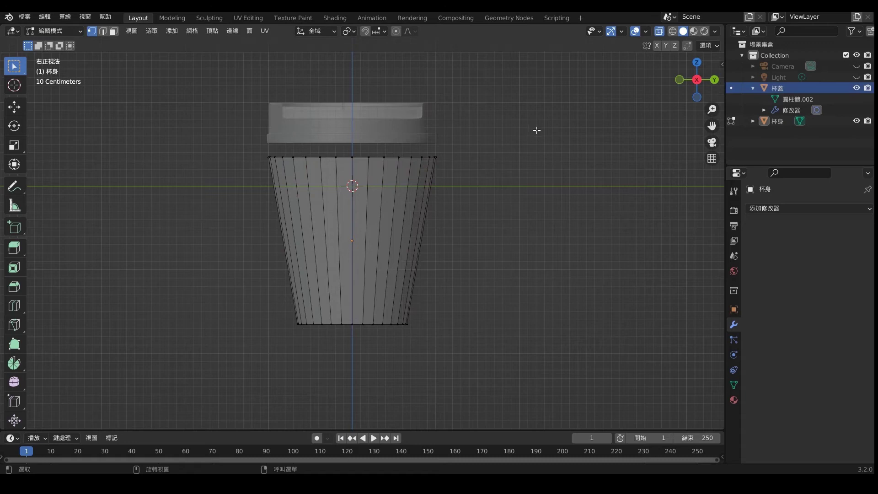
click(753, 87)
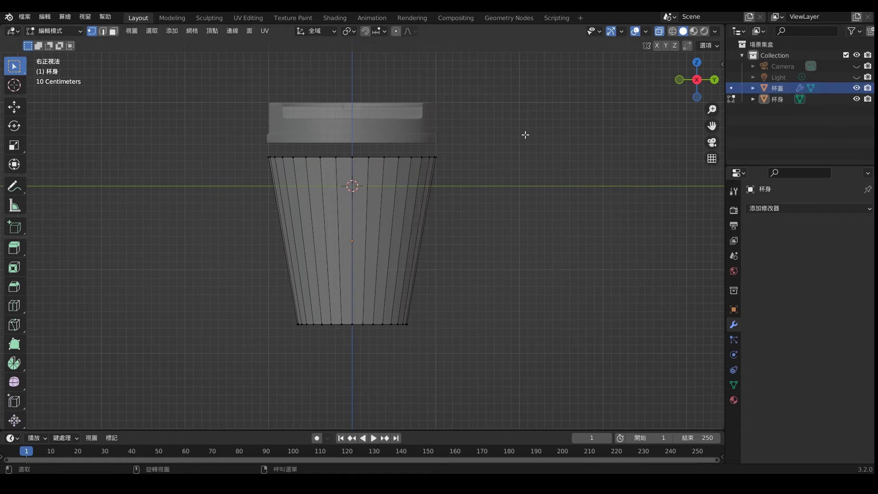
key(Tab)
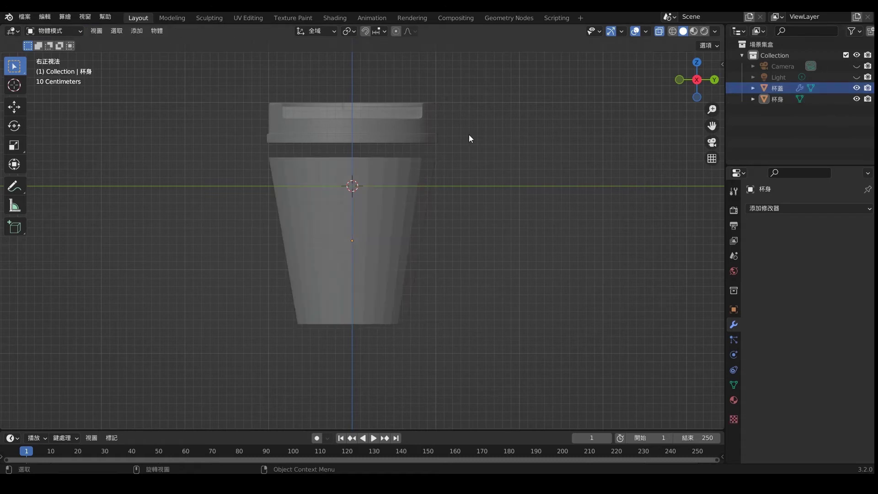
click(352, 115)
drag(351, 80, 351, 95)
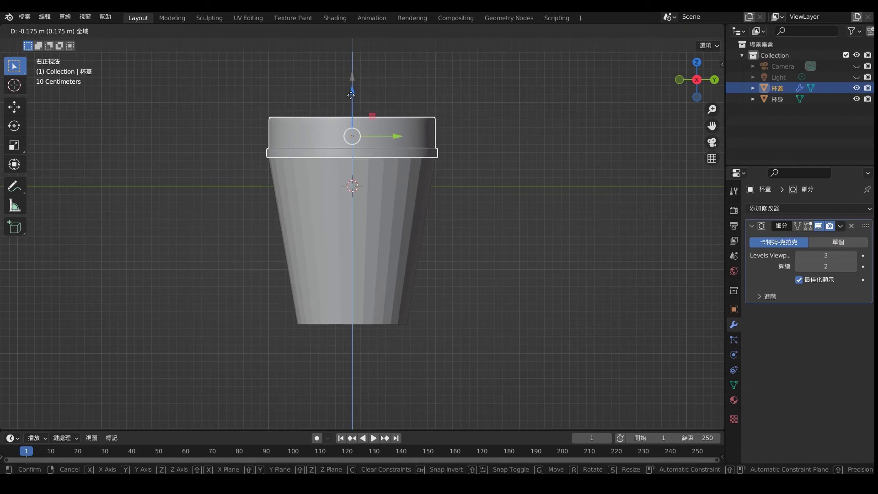
click(421, 234)
click(474, 200)
click(413, 149)
scroll(413, 147, up, 3)
shift+middle_drag(434, 149, 451, 251)
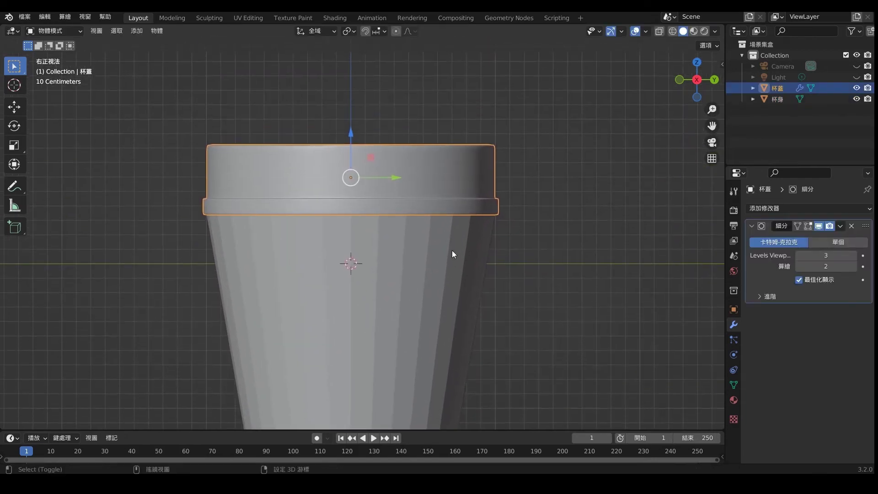
key(Tab)
scroll(463, 175, up, 1)
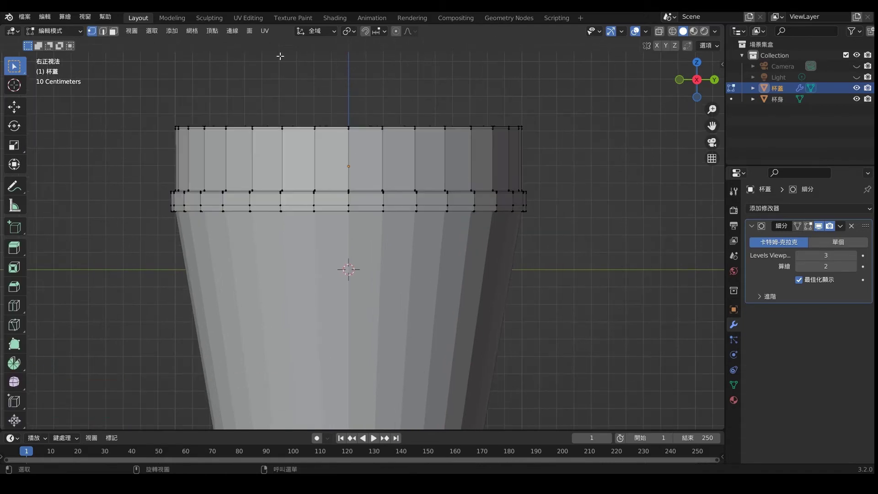
Scale the lid's upper vertex rows down to 0.9532, then return to opaque Object Mode
click(659, 31)
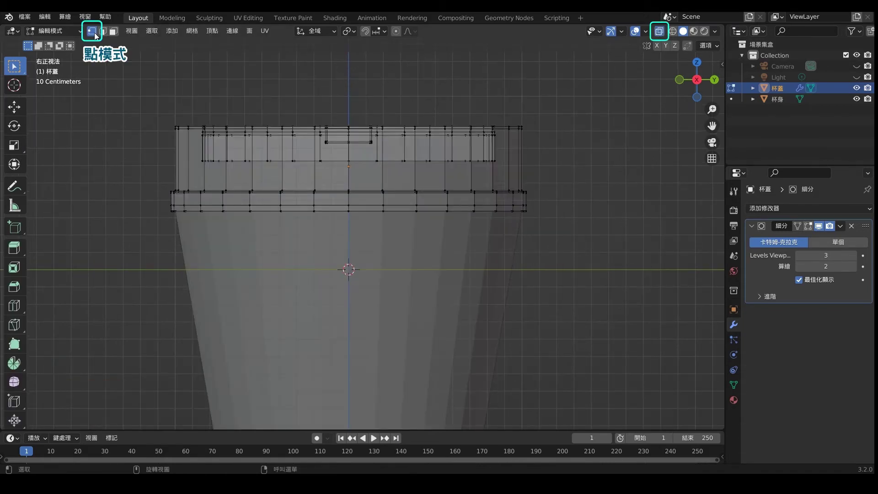
drag(138, 88, 573, 182)
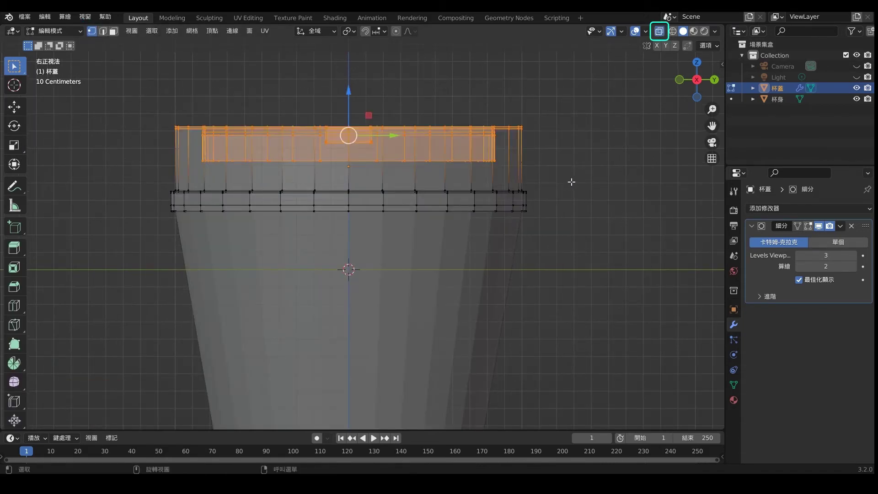
key(s)
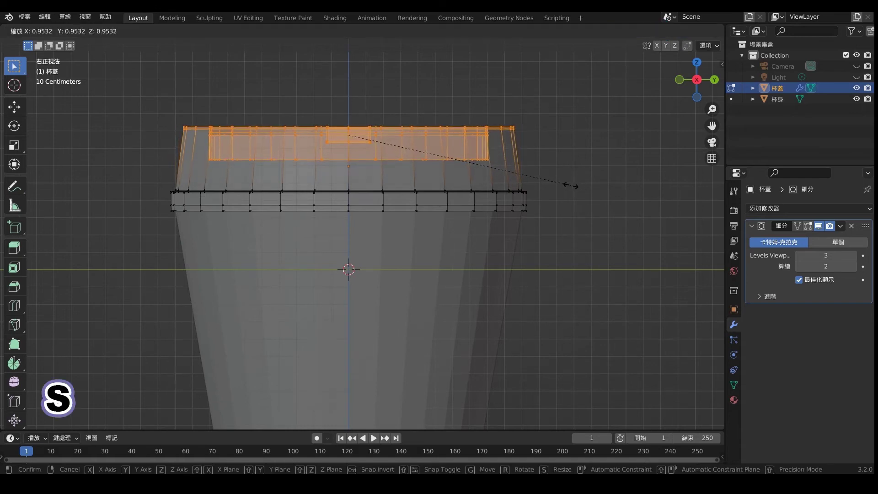
click(570, 185)
key(alt+a)
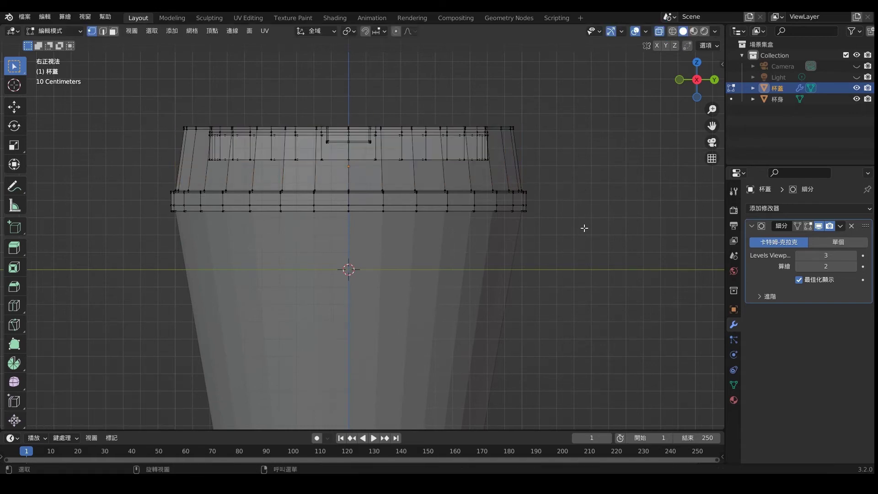
key(Tab)
scroll(583, 228, down, 2)
scroll(530, 227, down, 3)
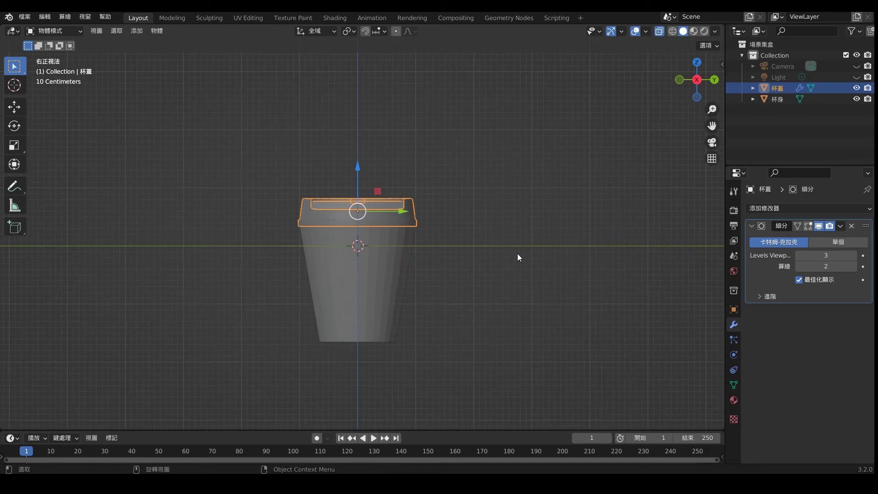
click(661, 32)
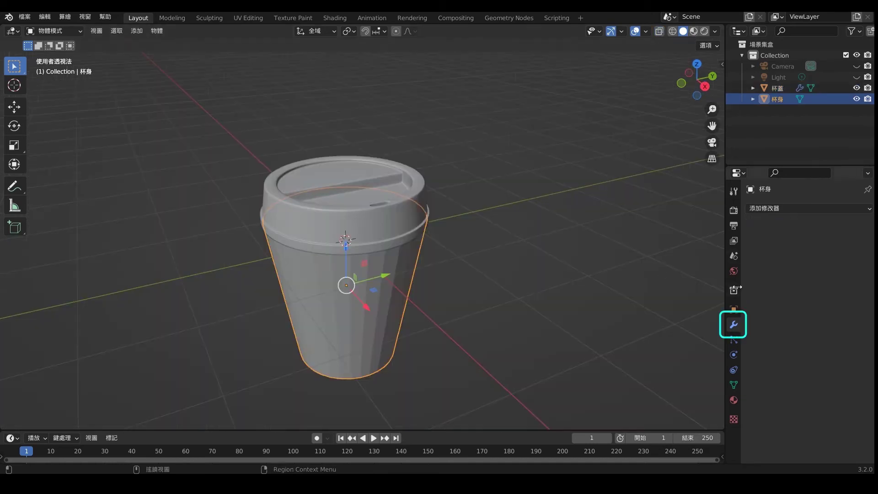
Add a Subdivision Surface modifier to 杯身 with viewport level 2
click(770, 209)
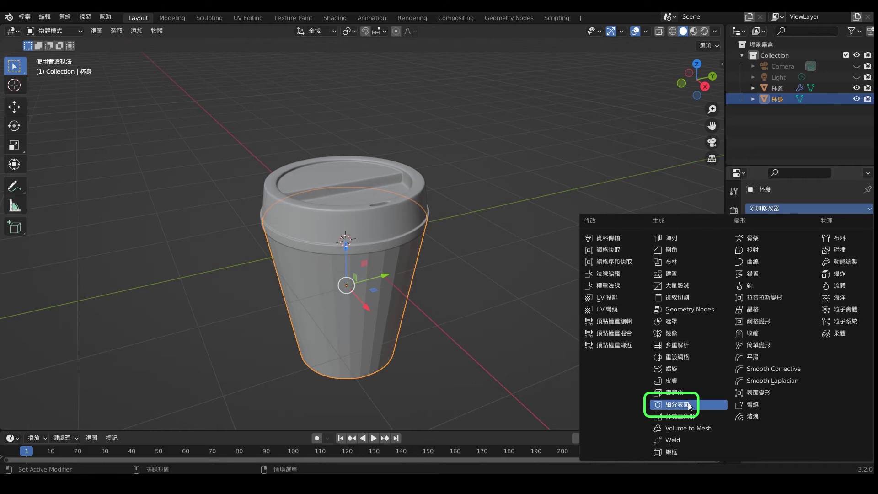
click(676, 404)
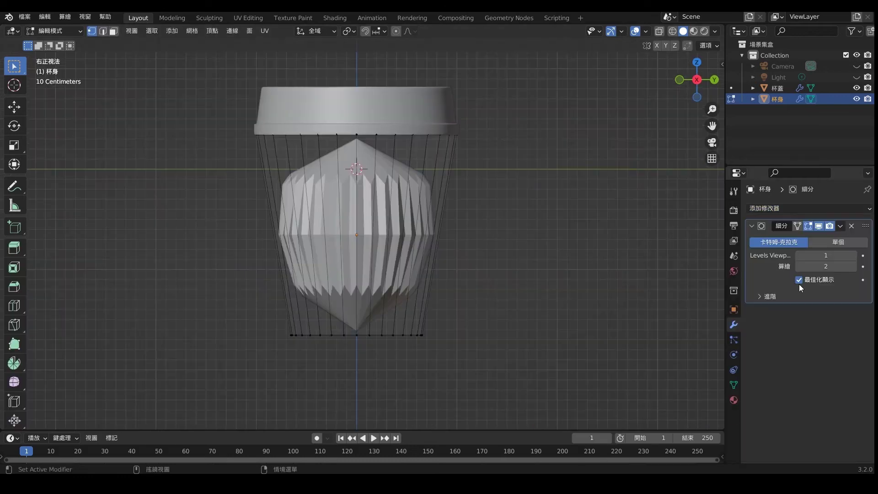
click(853, 256)
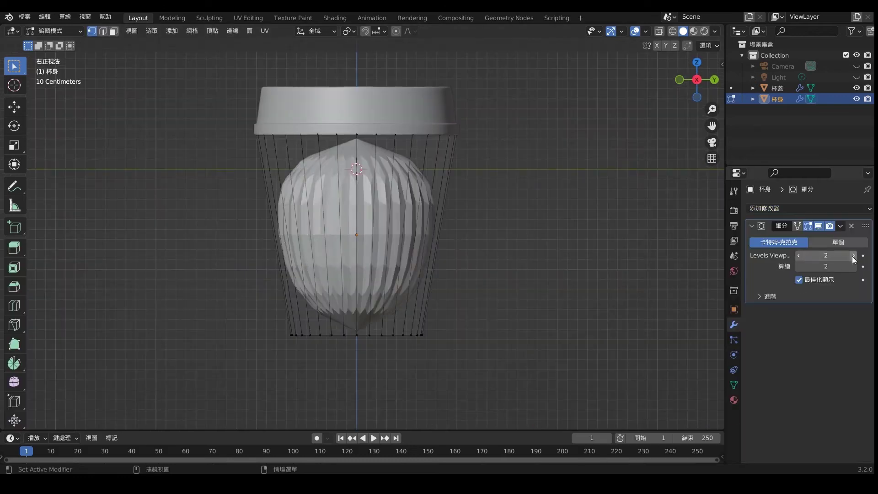
Add edge loops near the cup body's base and rim, then hide 杯蓋
key(ctrl+r)
click(391, 249)
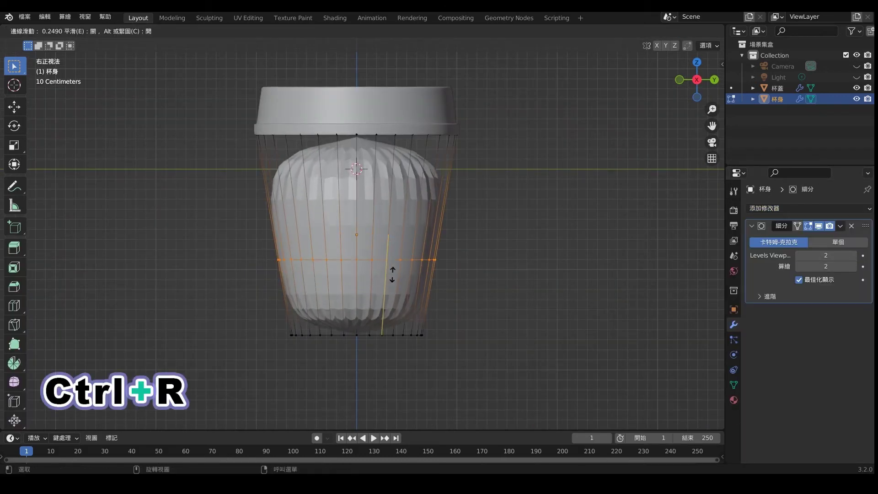
click(396, 347)
scroll(463, 289, up, 2)
key(alt+a)
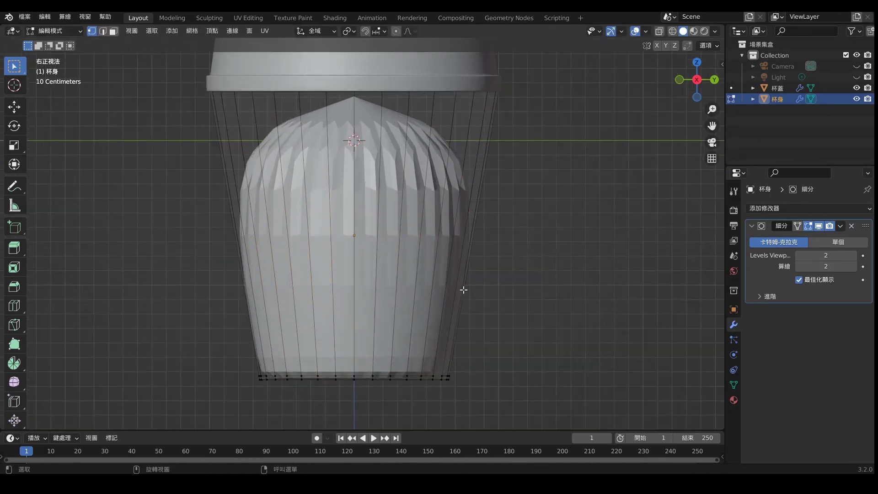
key(ctrl+r)
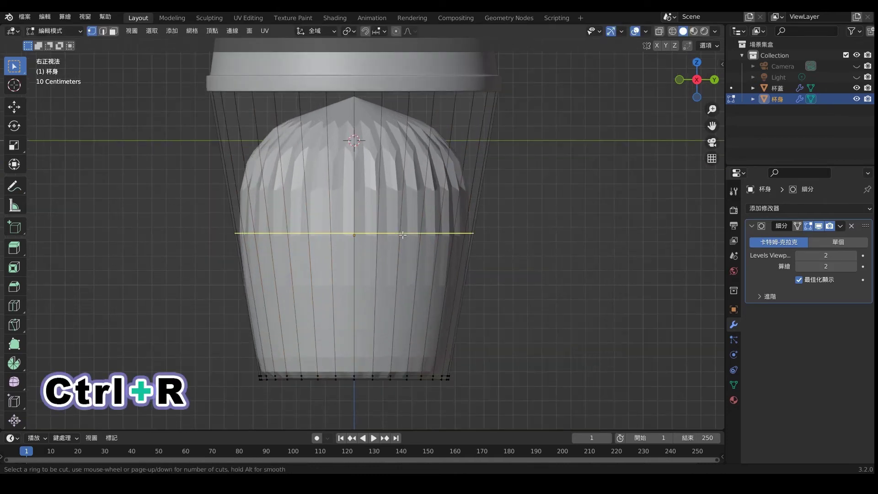
click(402, 234)
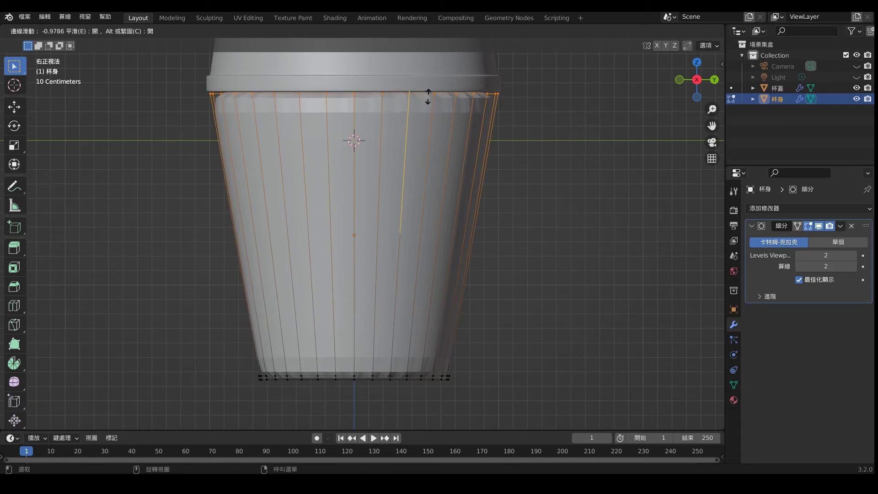
click(427, 97)
key(alt+a)
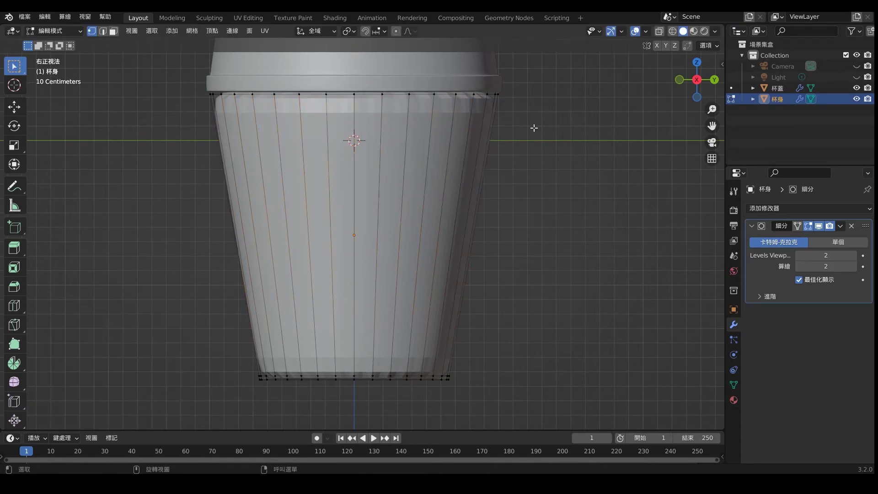
click(856, 88)
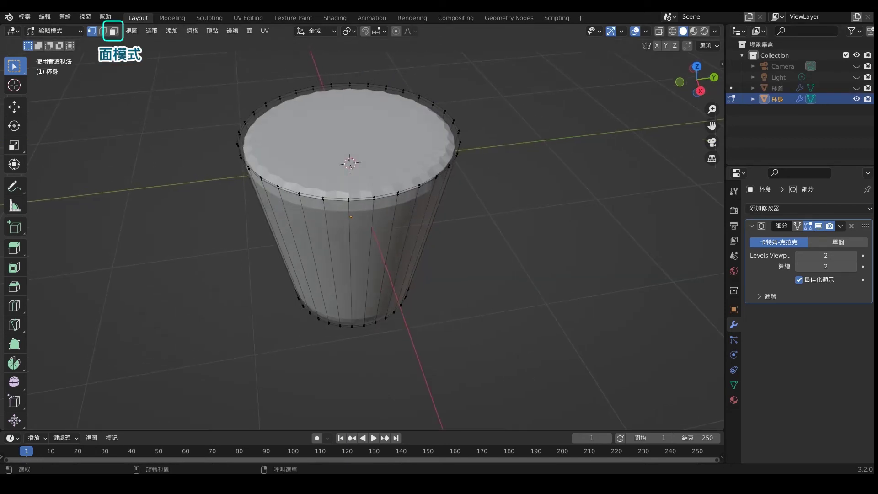
Extrude the cup's top face and scale it inward to 0.983
click(113, 34)
click(349, 132)
scroll(405, 151, up, 2)
scroll(406, 151, up, 3)
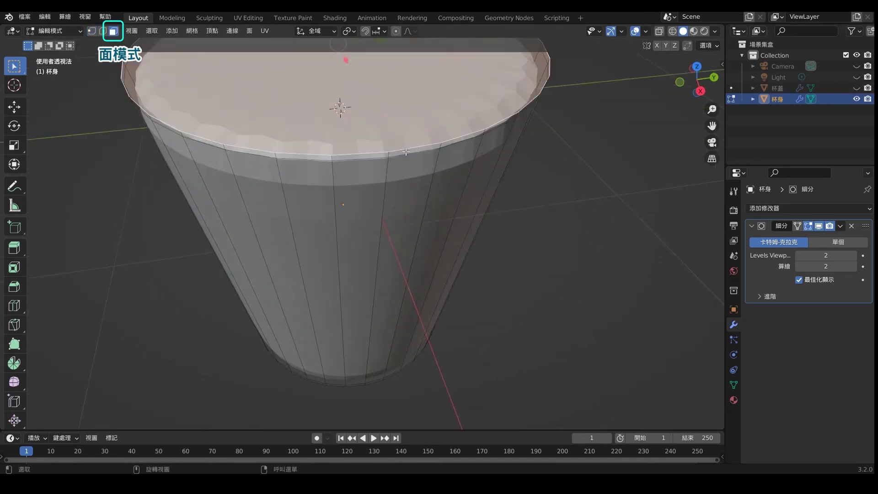
middle_drag(415, 156, 425, 220)
key(e)
key(s)
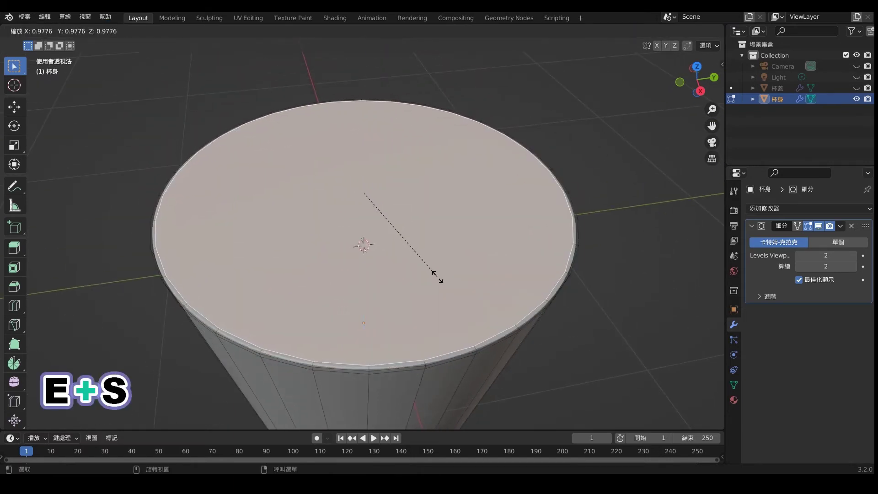
click(438, 277)
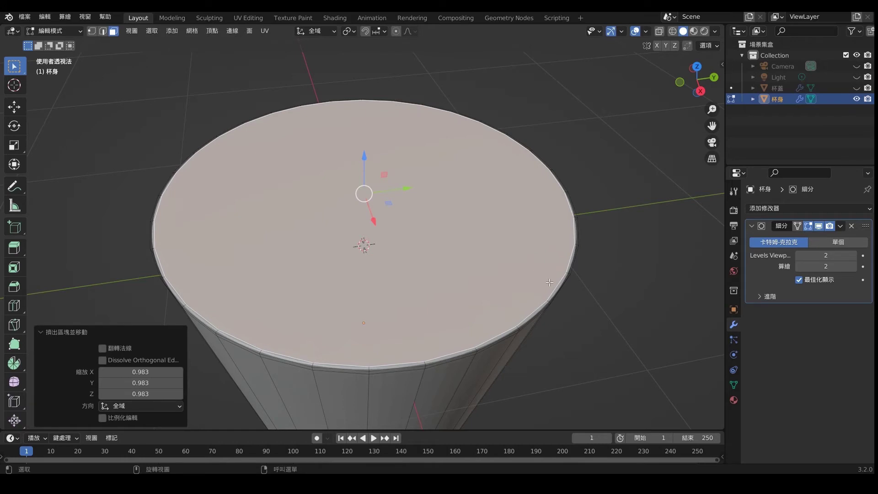
click(639, 288)
Extrude the cup's bottom face and scale it slightly inward
scroll(585, 319, down, 3)
mouse_move(586, 319)
middle_down()
mouse_move(382, 235)
mouse_move(355, 201)
middle_up()
click(381, 235)
scroll(381, 235, up, 2)
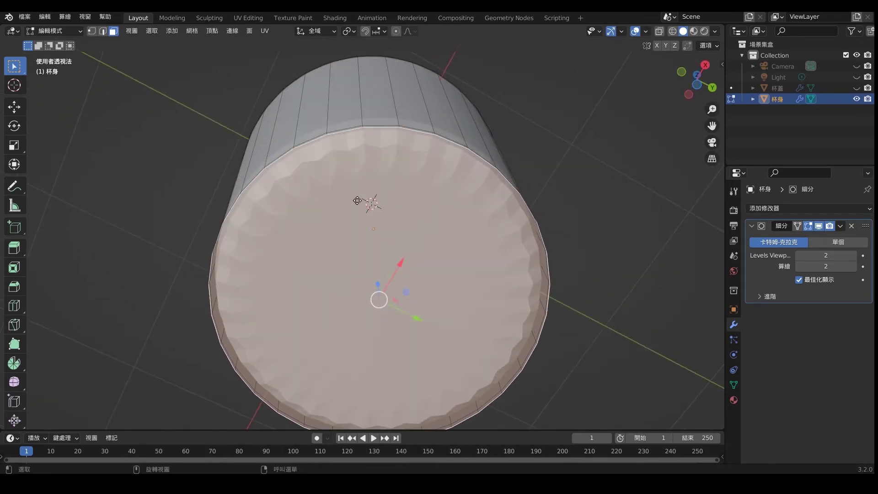
key(e)
key(s)
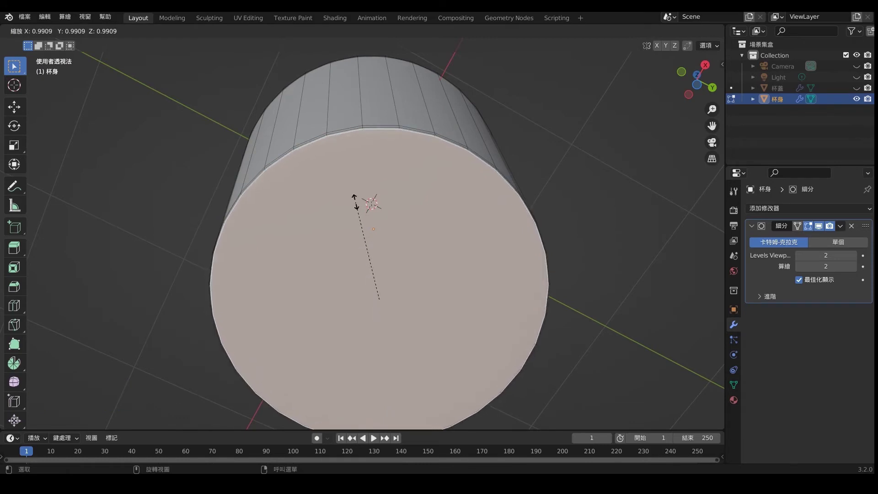
click(355, 201)
click(552, 190)
Orbit round to the cup's side and return to Object Mode
scroll(552, 189, down, 5)
mouse_move(519, 186)
middle_down()
mouse_move(451, 276)
mouse_move(445, 299)
mouse_move(478, 287)
middle_up()
scroll(451, 277, up, 4)
key(Tab)
scroll(500, 295, down, 3)
scroll(478, 286, up, 3)
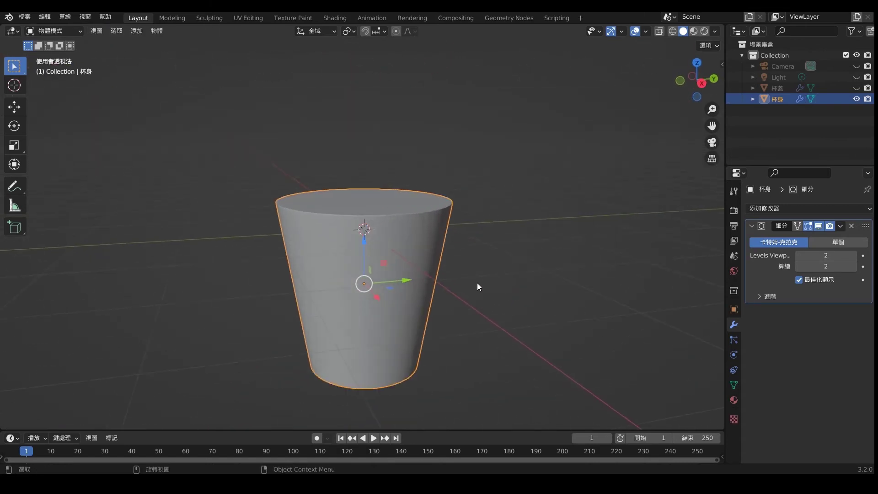
Shade the cup body 杯身 smooth and unhide the lid 杯蓋 in the Outliner
scroll(476, 282, up, 2)
right_click(421, 240)
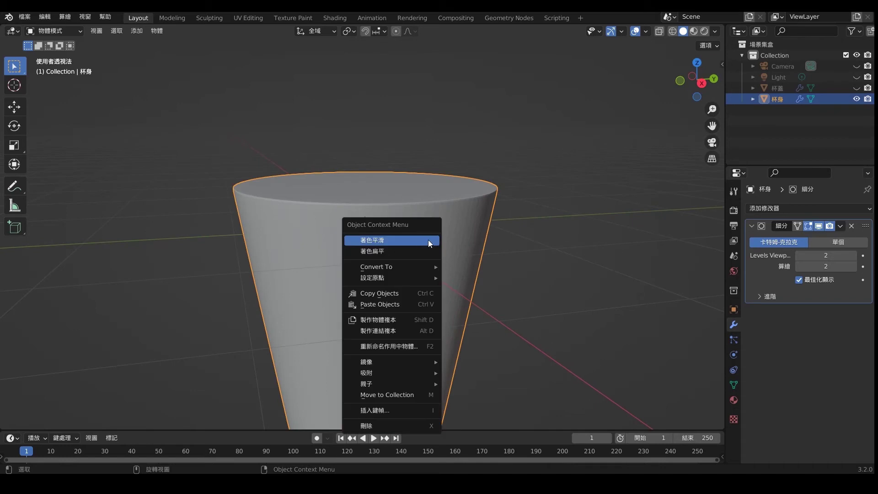
click(422, 240)
click(646, 170)
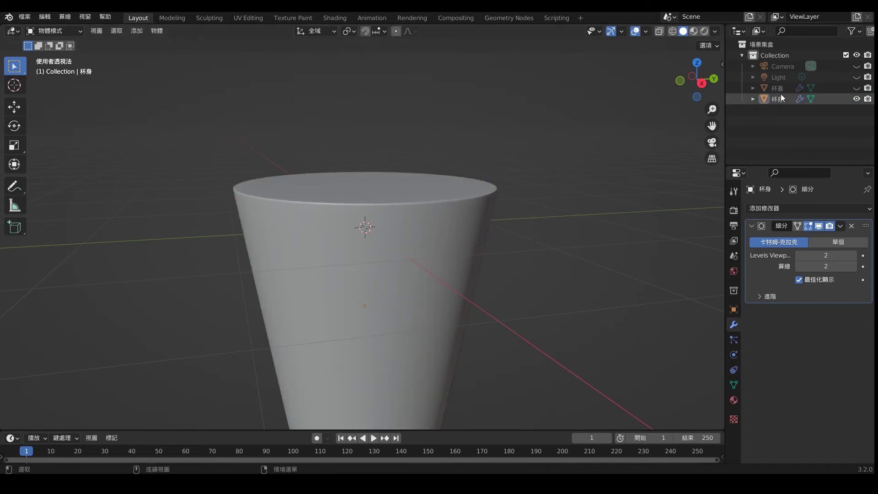
click(825, 90)
click(852, 90)
scroll(530, 192, down, 4)
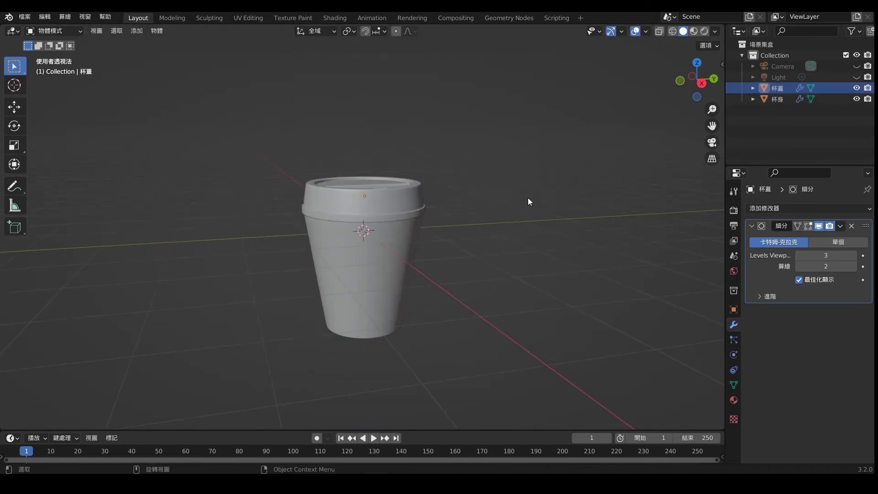
Scale the cup body to 0.946 and raise it 0.08735 m under the lid
click(389, 262)
scroll(388, 262, up, 2)
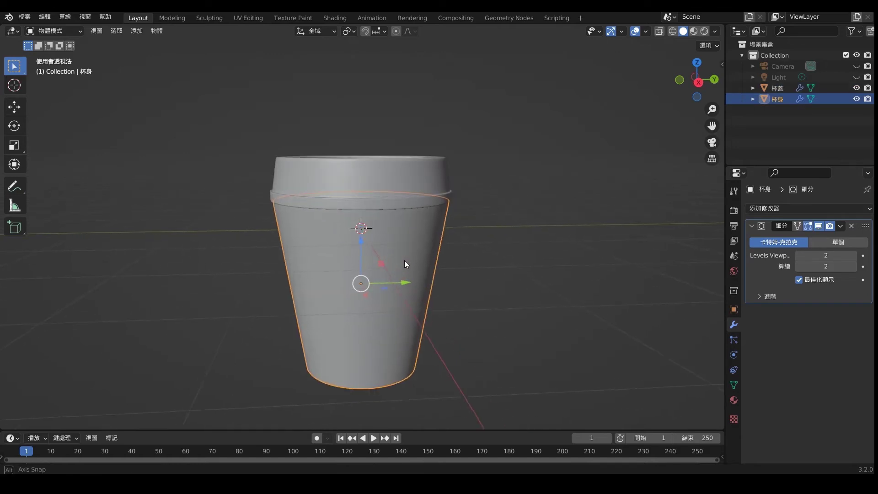
key(s)
click(526, 266)
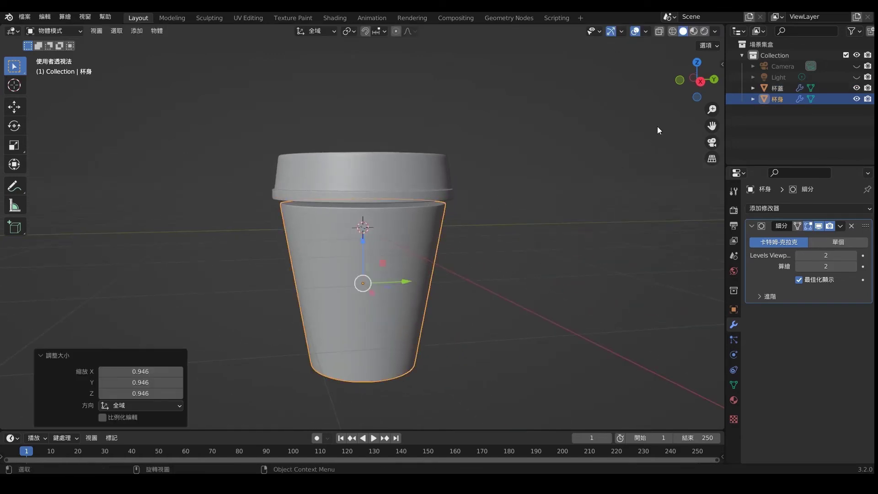
click(699, 80)
click(446, 209)
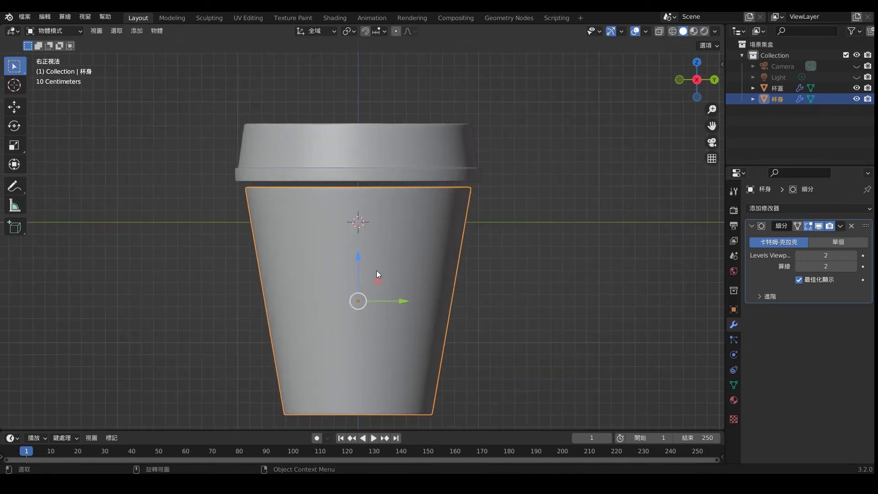
drag(360, 259, 520, 247)
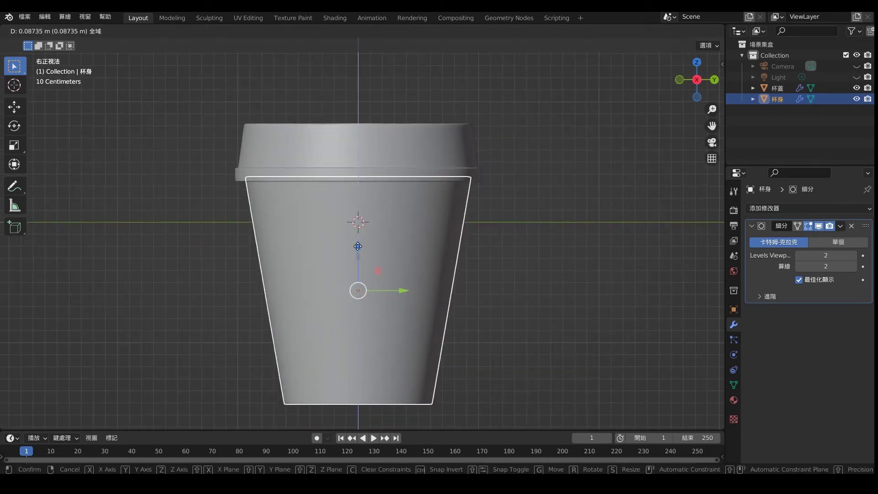
click(523, 248)
middle_drag(521, 247, 438, 276)
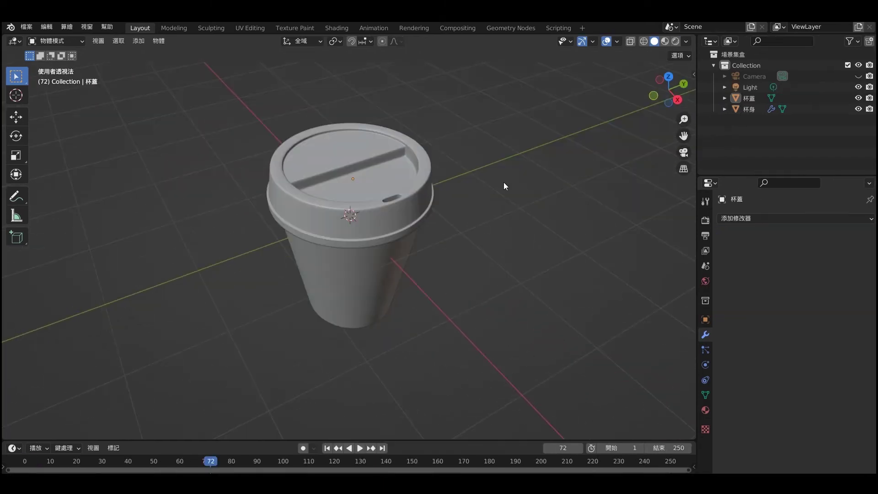
Apply all transforms to the cup body 杯身, bringing its scale to 1.000
click(429, 179)
click(693, 74)
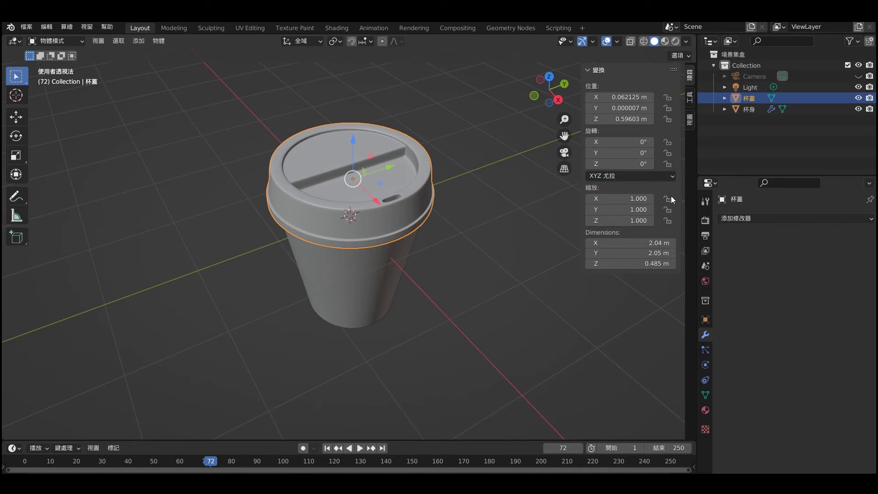
click(383, 274)
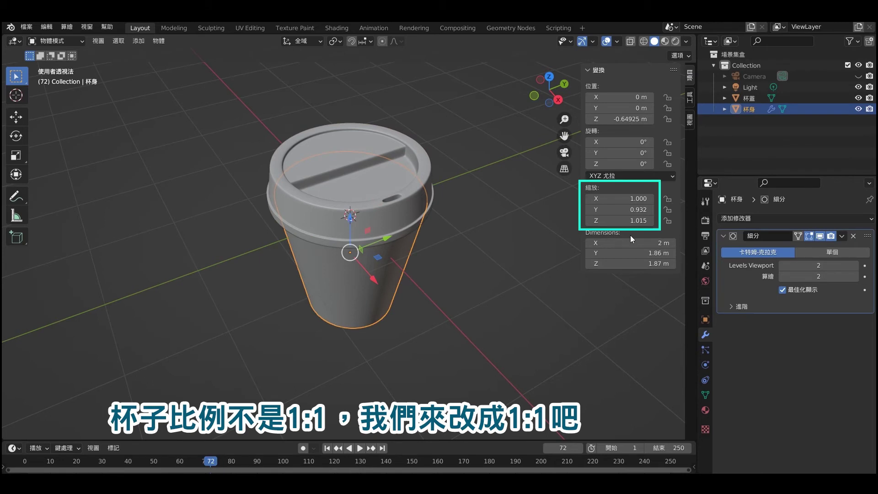
click(158, 41)
mouse_move(199, 97)
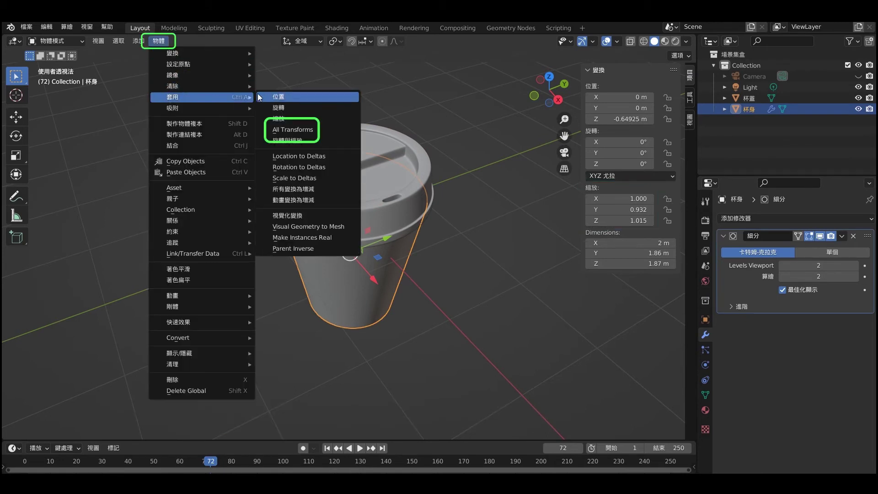
click(293, 129)
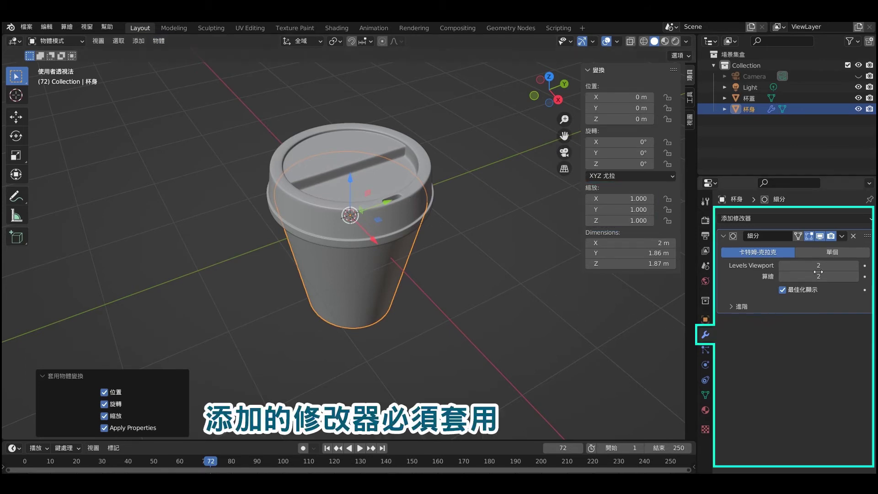
Apply the cup body's Subdivision modifier, deselect everything and hide the N sidebar
click(840, 237)
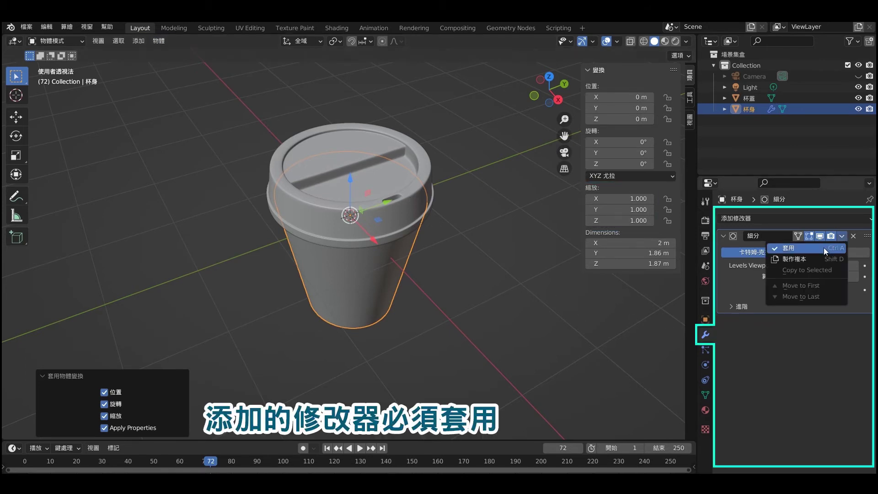
click(822, 248)
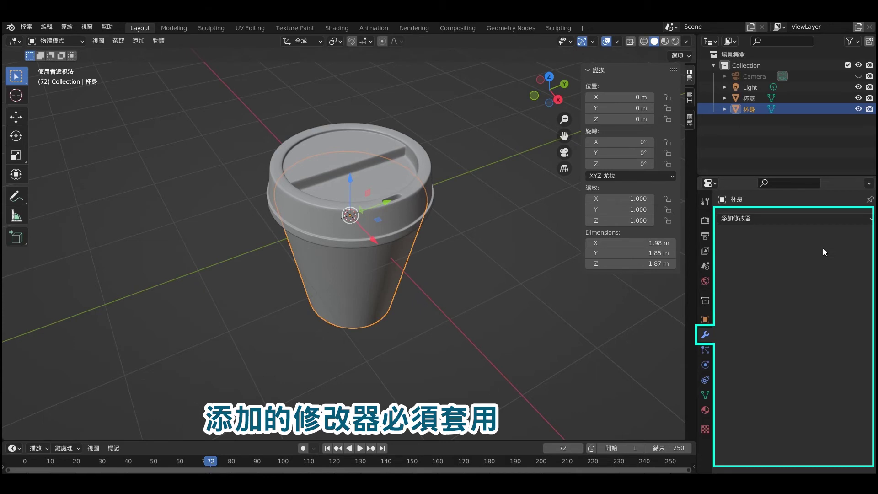
click(361, 192)
click(389, 259)
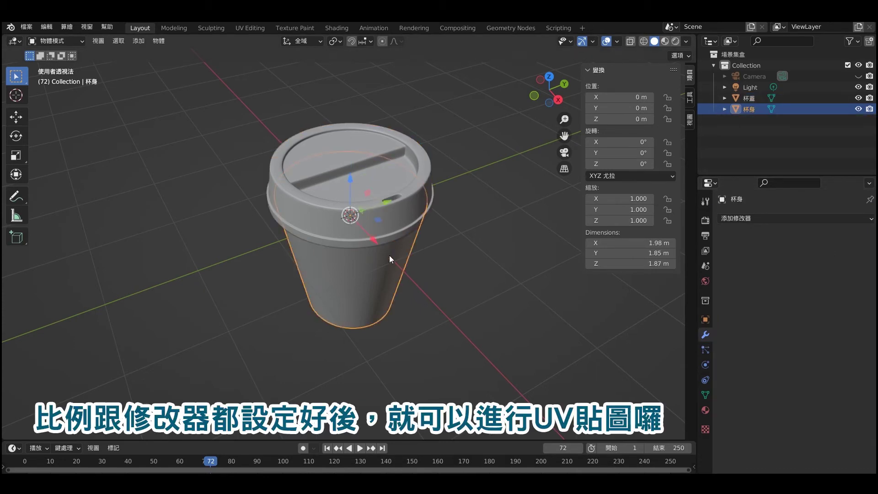
click(460, 259)
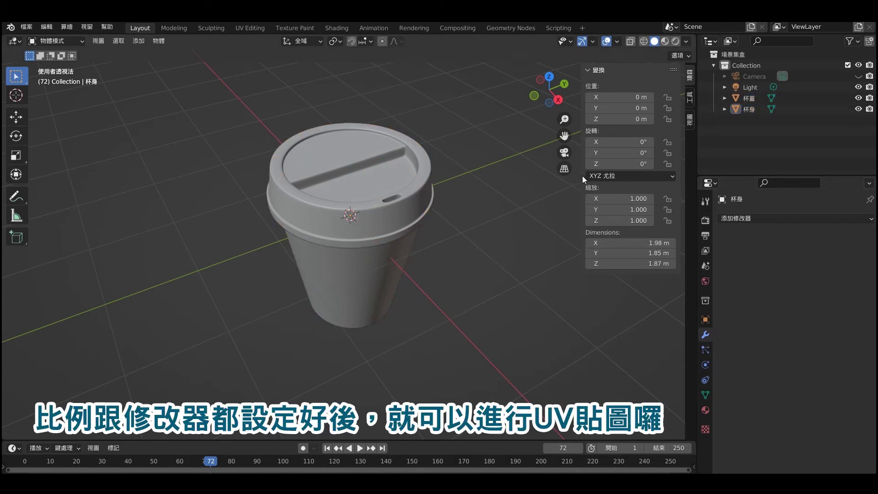
drag(581, 175, 809, 167)
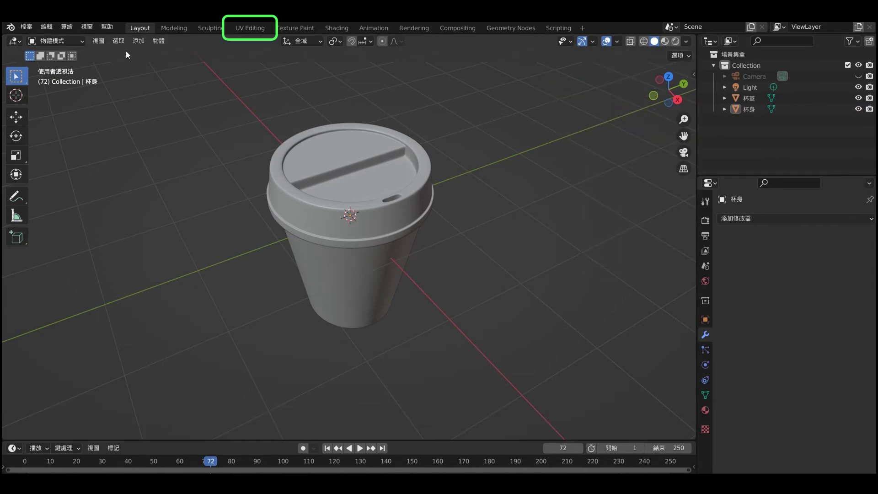
In UV Editing, hide the lid 杯蓋, select all of the cup body and view it from the Right
click(251, 28)
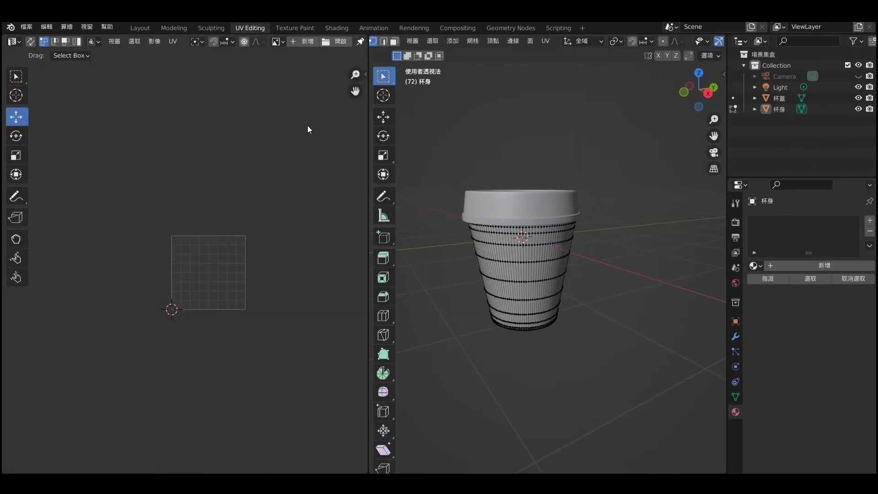
scroll(447, 169, up, 2)
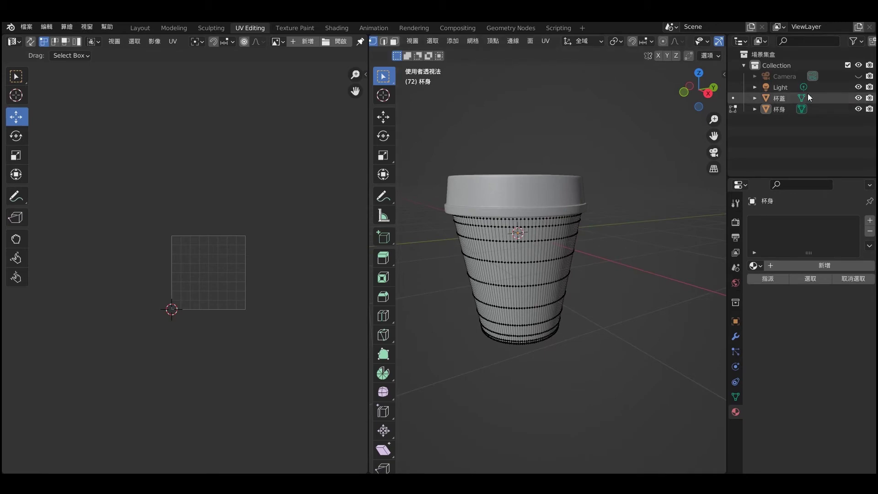
click(858, 98)
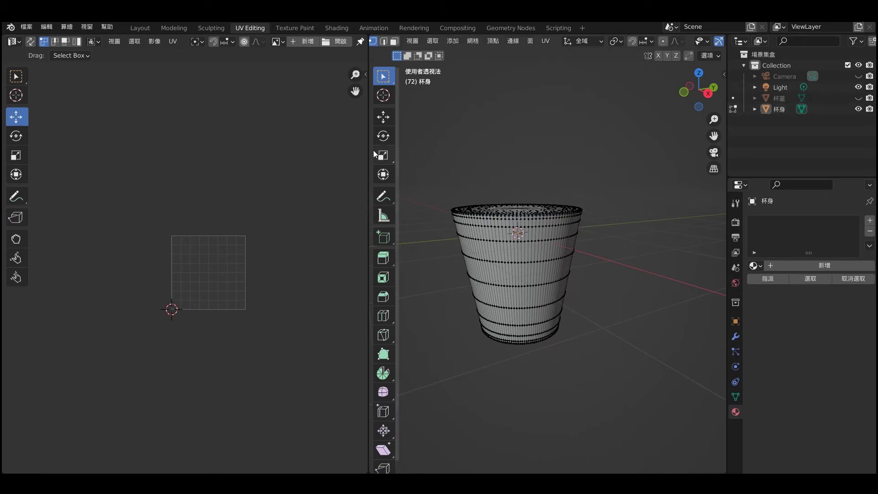
drag(368, 151, 266, 151)
mouse_move(379, 159)
middle_down()
mouse_move(406, 179)
mouse_move(416, 163)
middle_up()
key(a)
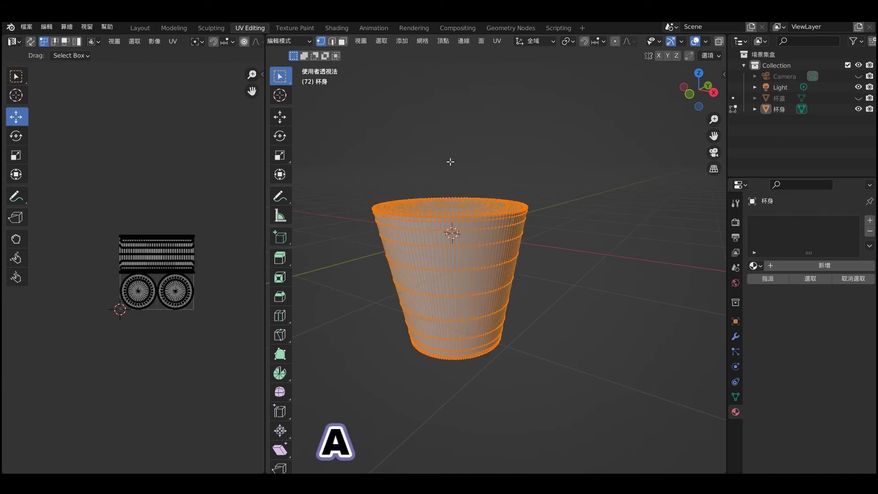
click(713, 91)
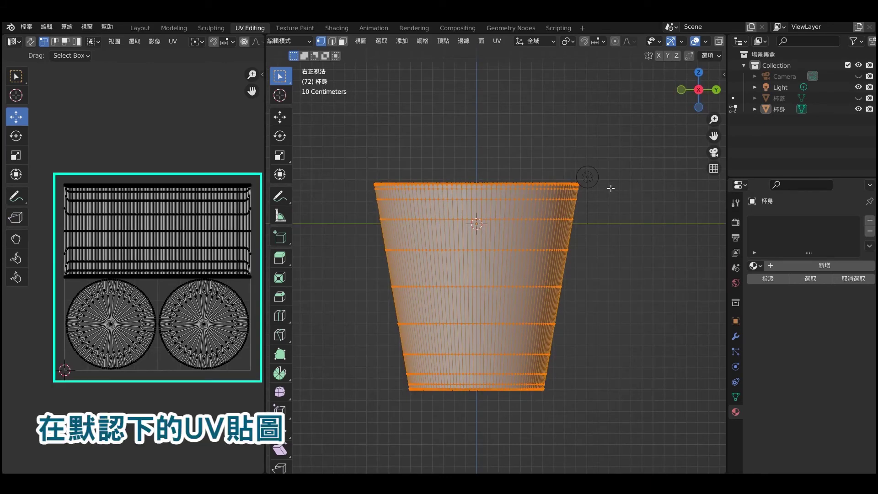
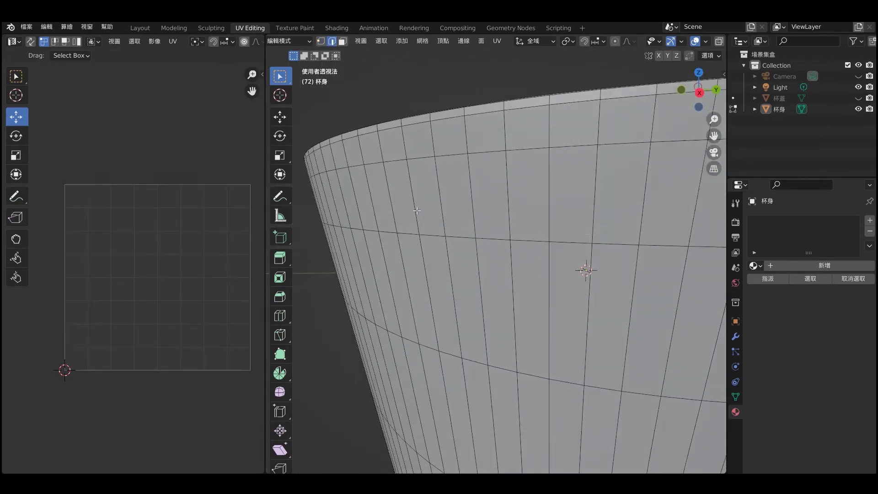
Mark the cup body's top rim edge loop as a seam
middle_drag(583, 271, 564, 220)
click(439, 198)
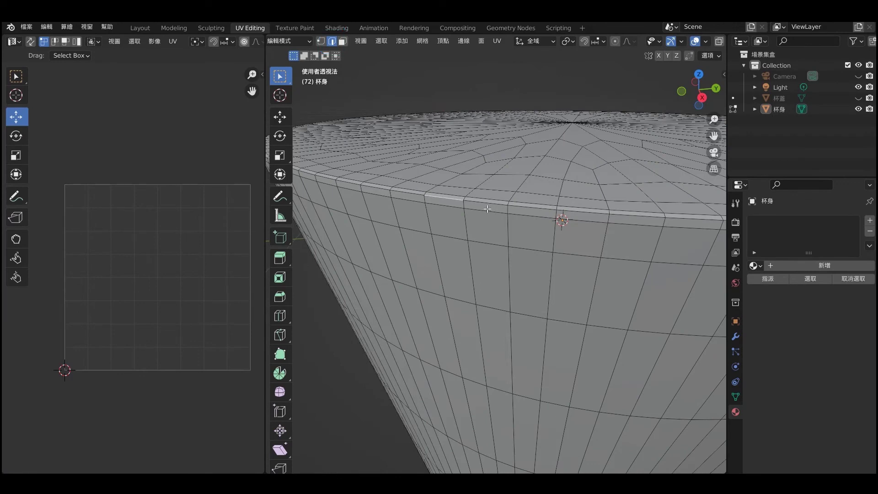
alt+click(490, 203)
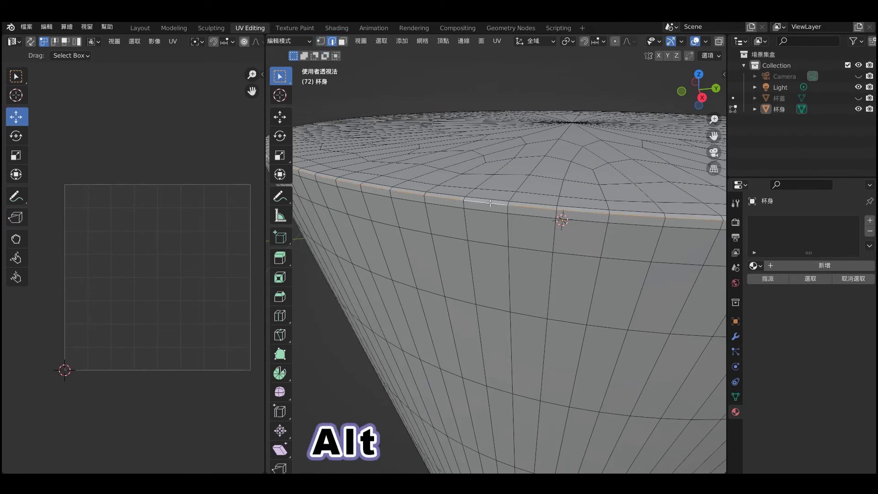
click(495, 42)
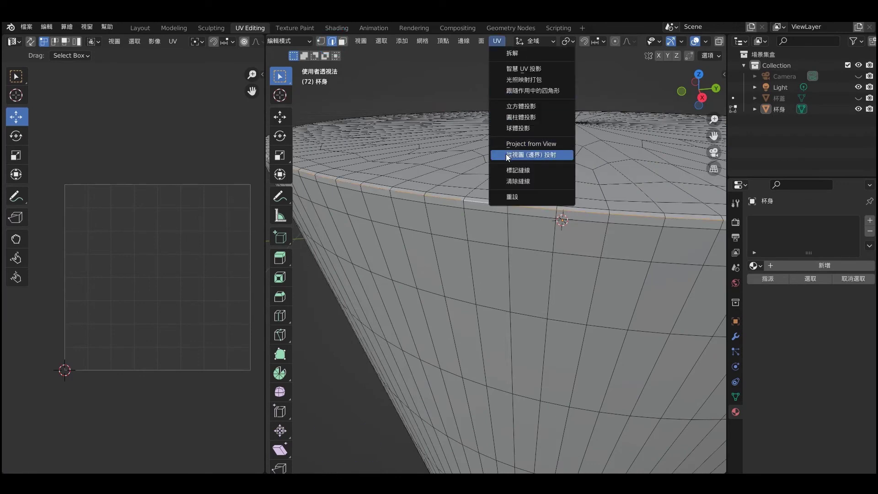
click(518, 170)
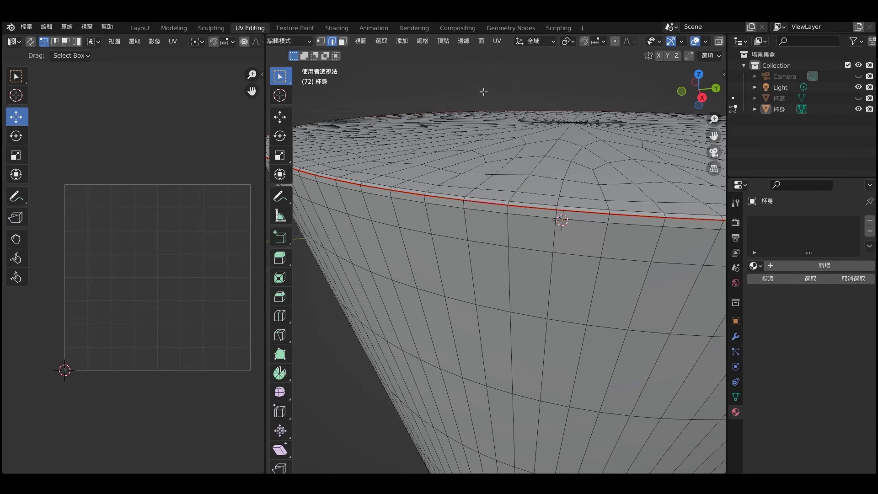
Mark the bottom rim edge loop on the cup's underside as a seam
middle_drag(458, 156, 479, 286)
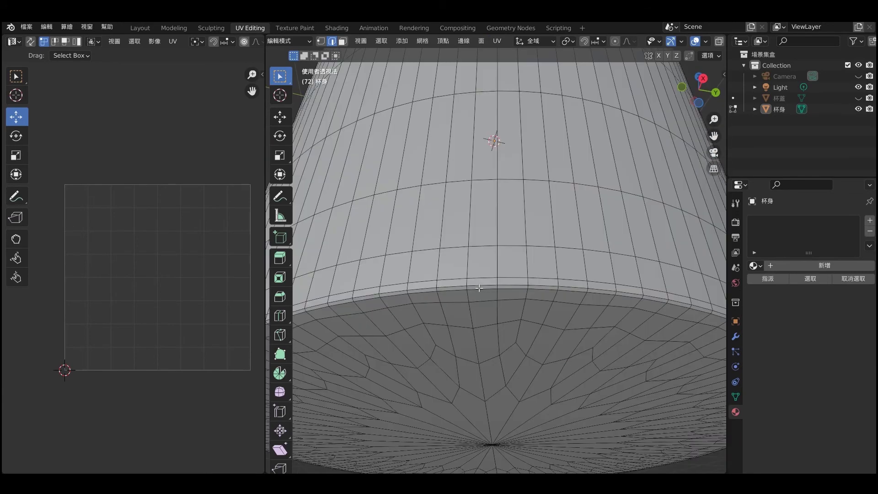
alt+click(516, 284)
click(496, 42)
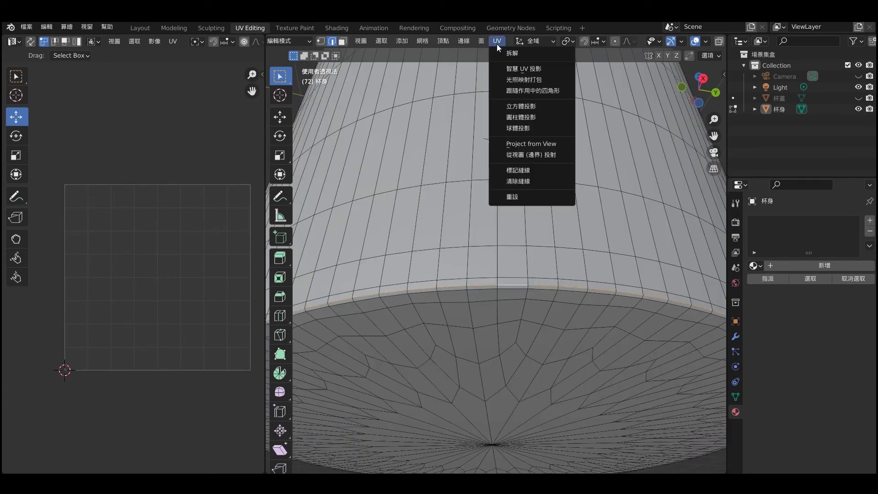
click(521, 170)
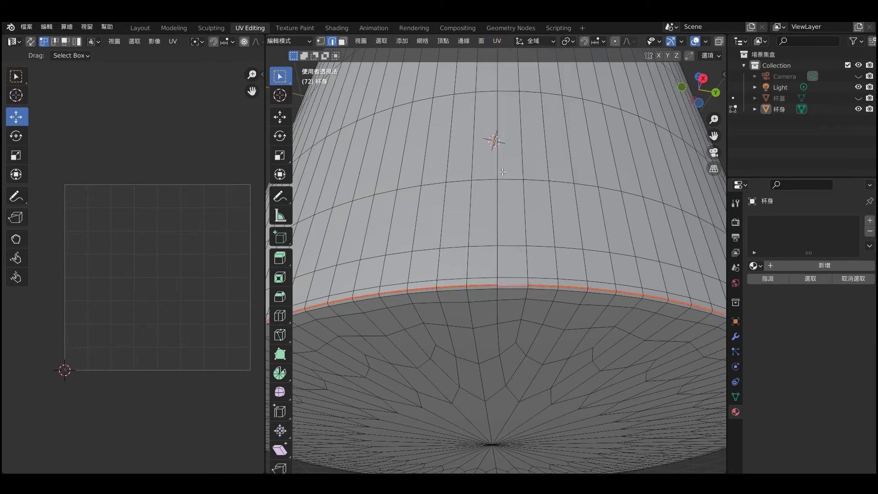
scroll(596, 182, down, 5)
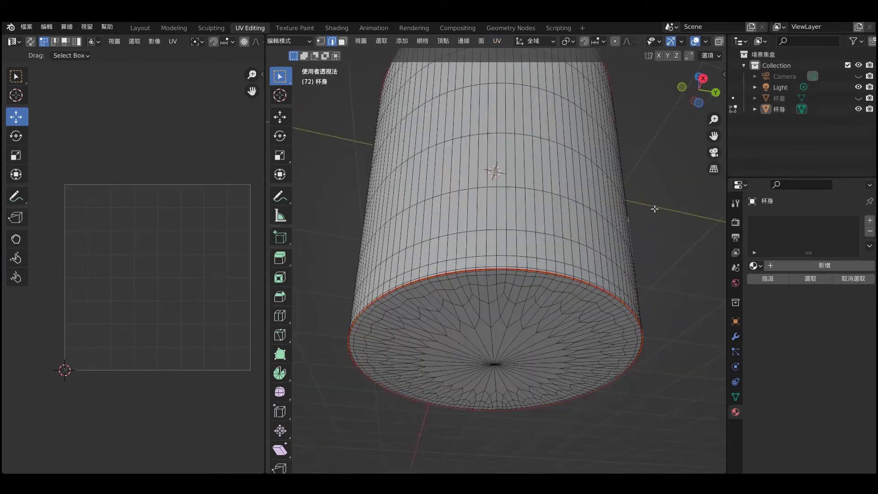
mouse_move(562, 190)
middle_down()
mouse_move(563, 309)
mouse_move(554, 225)
mouse_move(698, 130)
middle_up()
Seam a vertical edge column down the cup's side, then start a path from the other side
scroll(564, 309, down, 5)
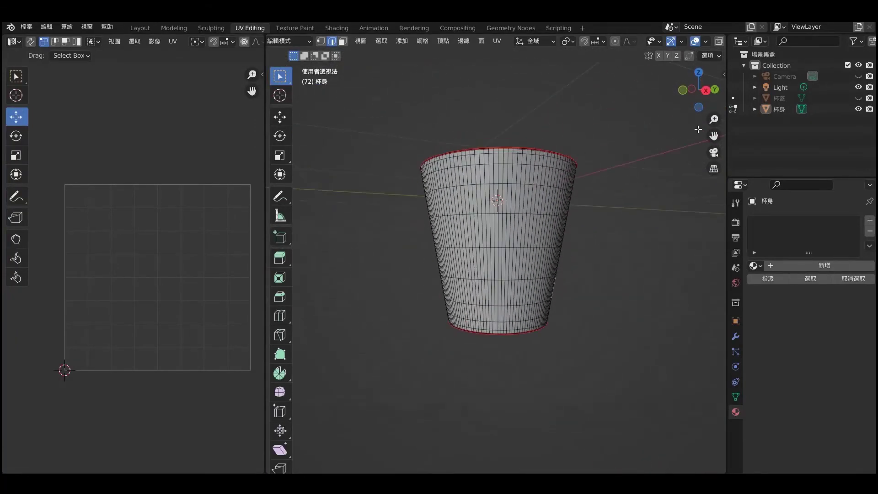
click(692, 89)
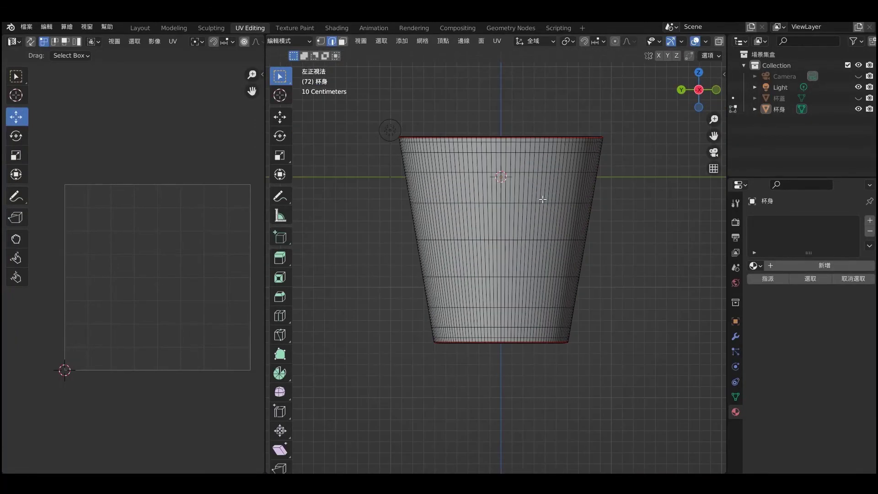
scroll(542, 199, up, 1)
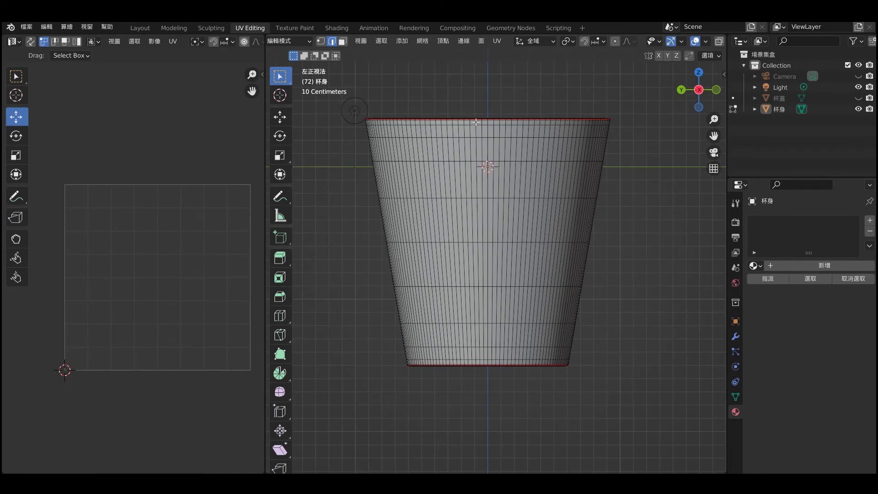
scroll(497, 115, up, 1)
drag(483, 86, 488, 431)
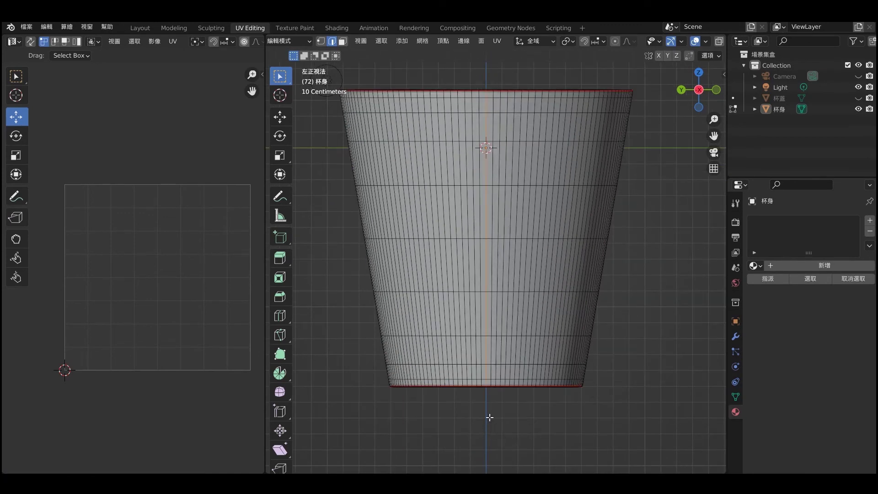
middle_drag(515, 95, 494, 139)
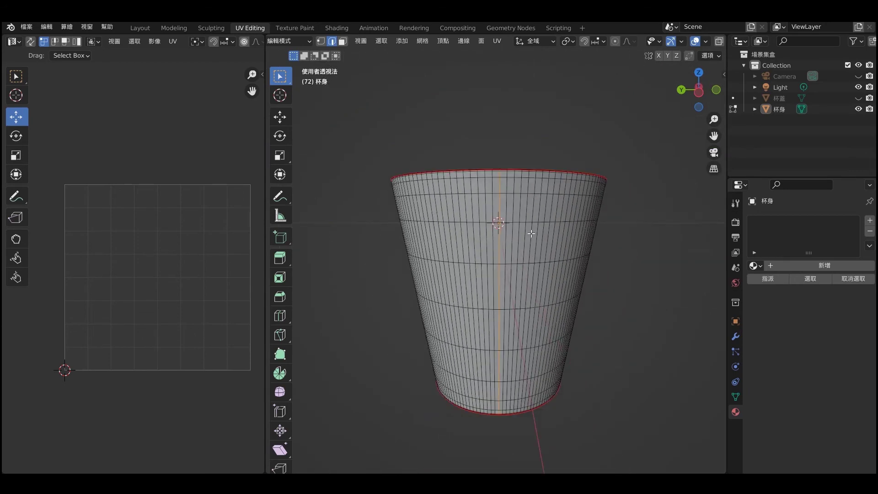
click(502, 43)
click(523, 175)
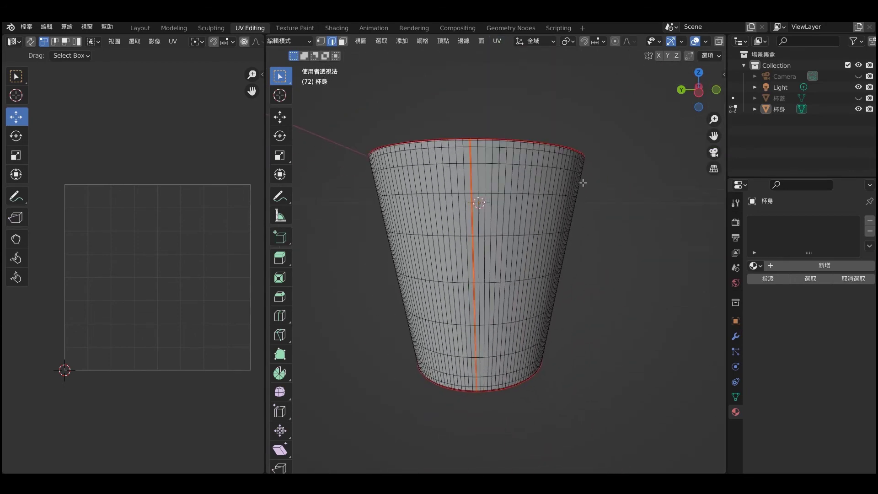
click(699, 90)
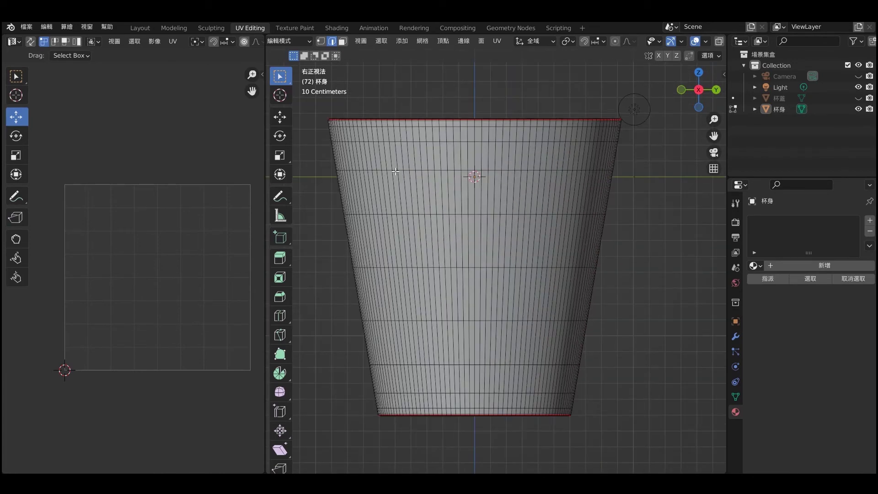
ctrl+click(558, 170)
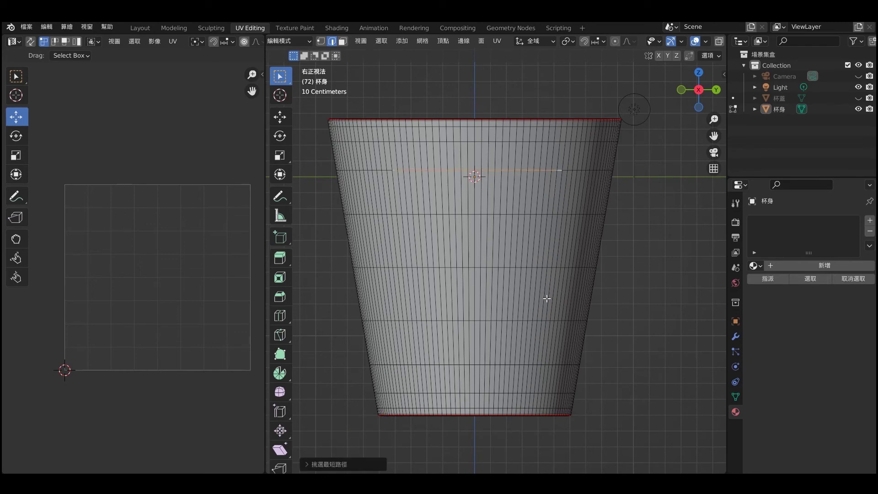
Close a rectangular edge path on the cup side, mark it as a seam, and select all
ctrl+click(542, 319)
ctrl+click(410, 320)
ctrl+click(393, 193)
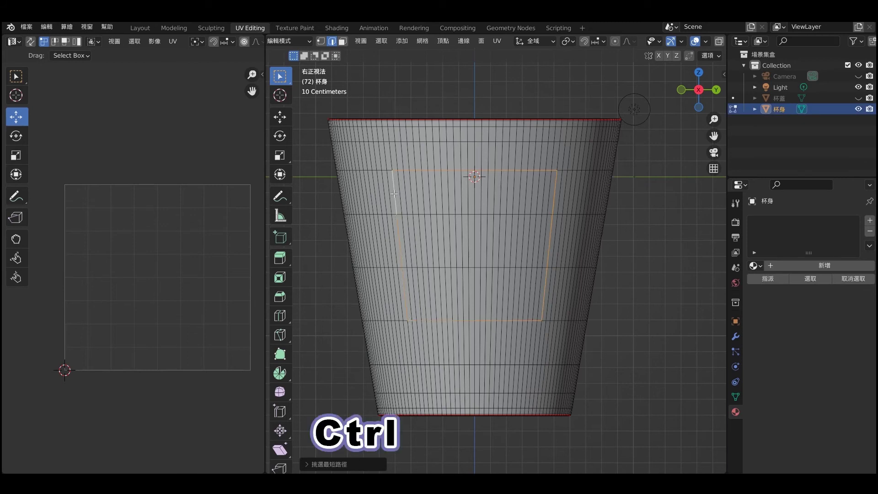
click(496, 43)
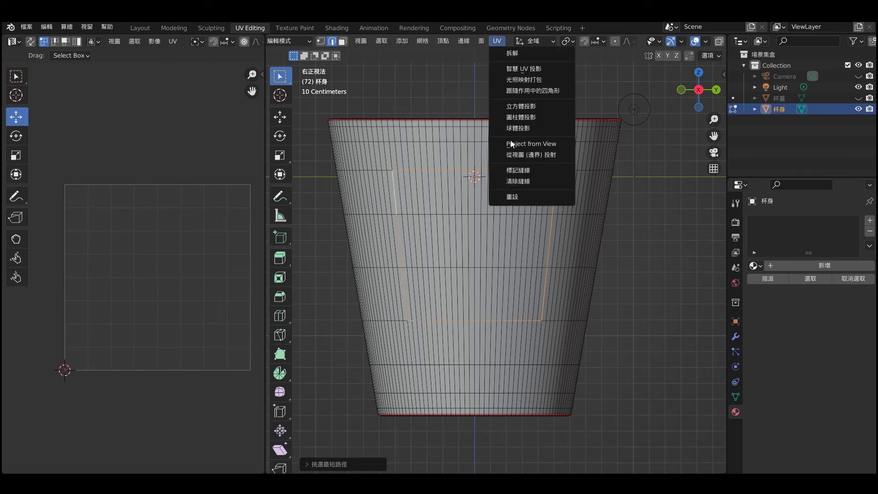
click(515, 171)
scroll(657, 230, down, 3)
key(a)
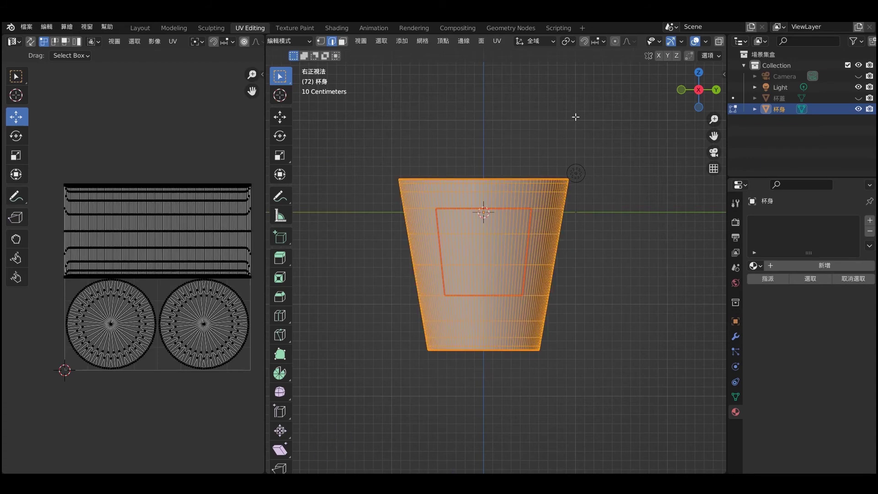
click(497, 42)
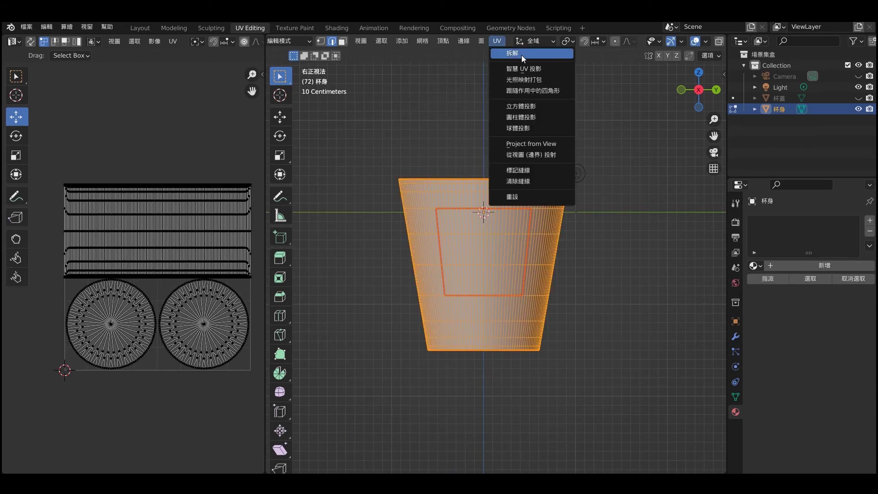
Unwrap the cup body and group the two circular islands with the curved strip
click(521, 55)
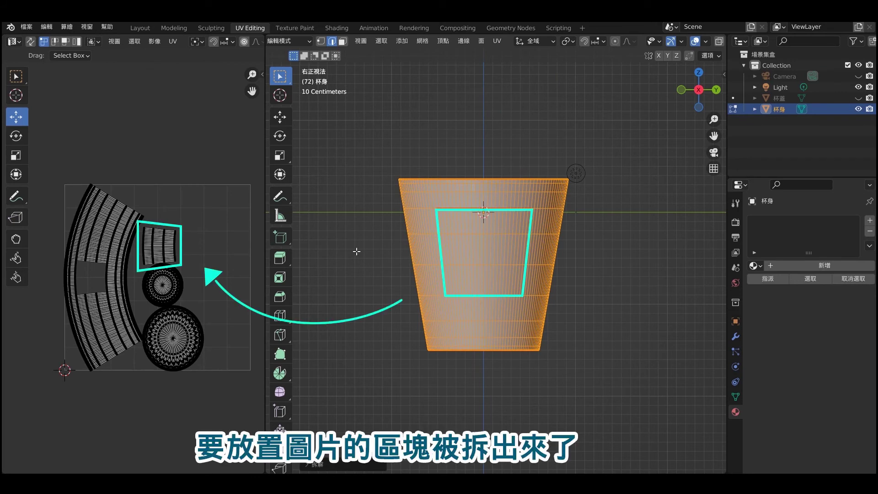
click(76, 42)
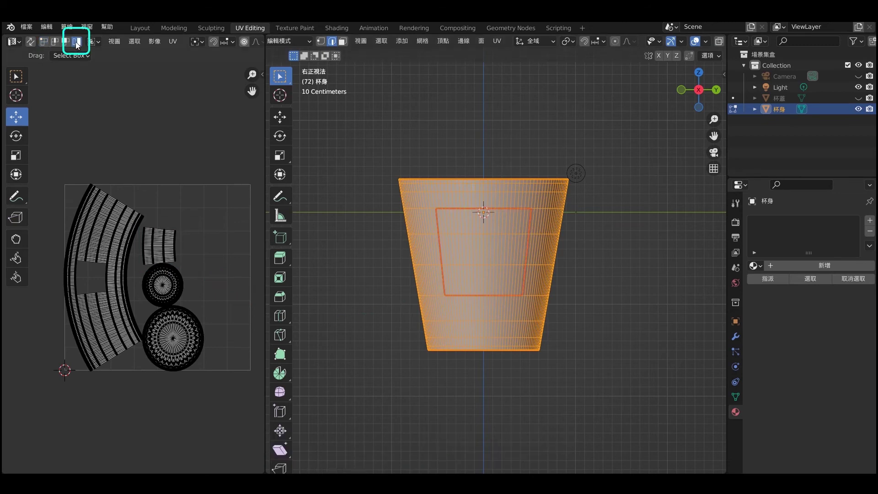
click(162, 294)
drag(163, 284, 157, 245)
click(173, 340)
drag(174, 346, 169, 309)
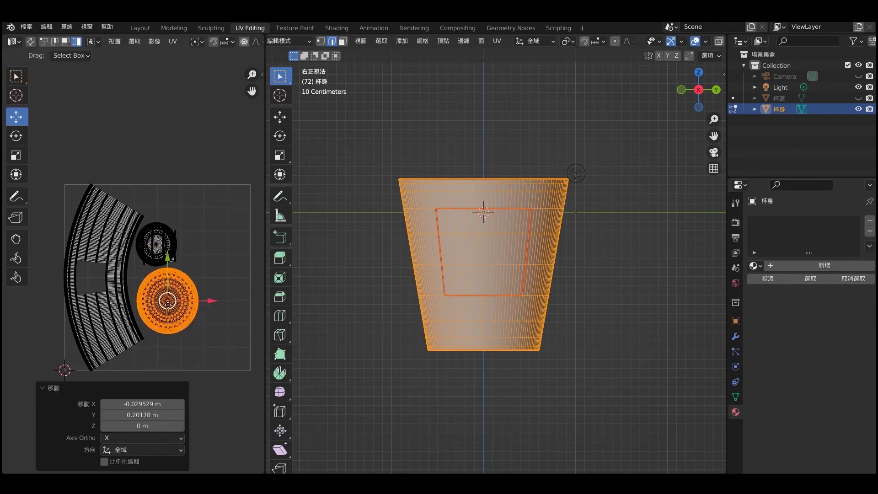
shift+click(160, 251)
click(151, 231)
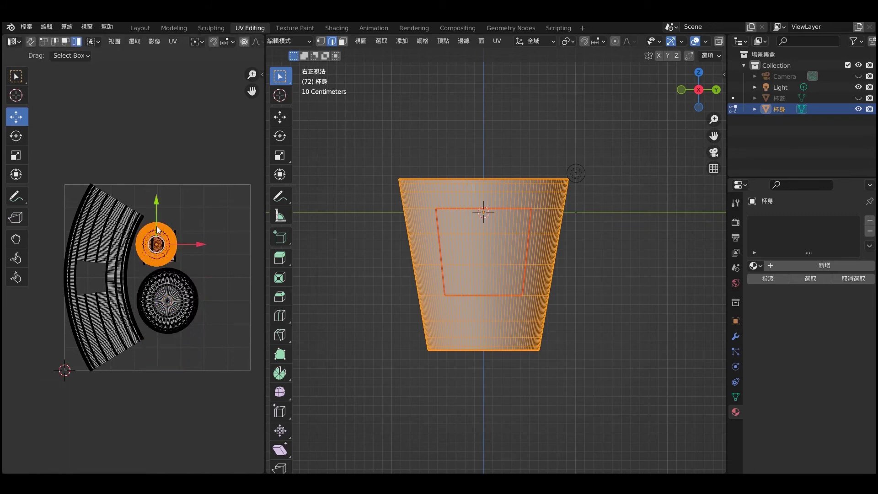
shift+click(167, 304)
shift+click(114, 261)
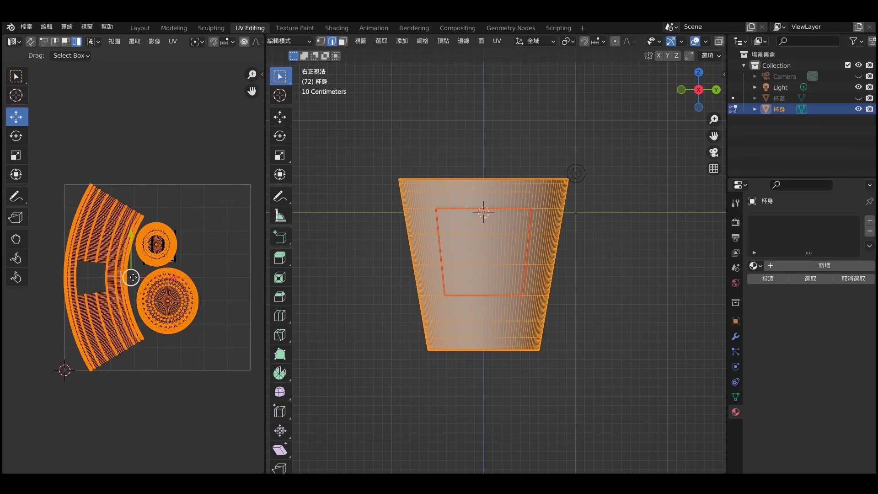
drag(133, 278, 150, 342)
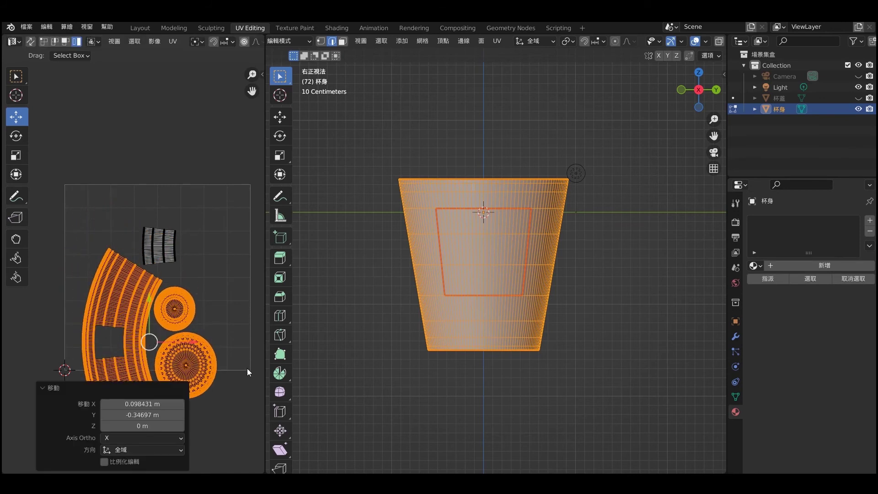
Shrink the grouped islands to 0.03 scale, move them aside, and widen the UV editor
key(s)
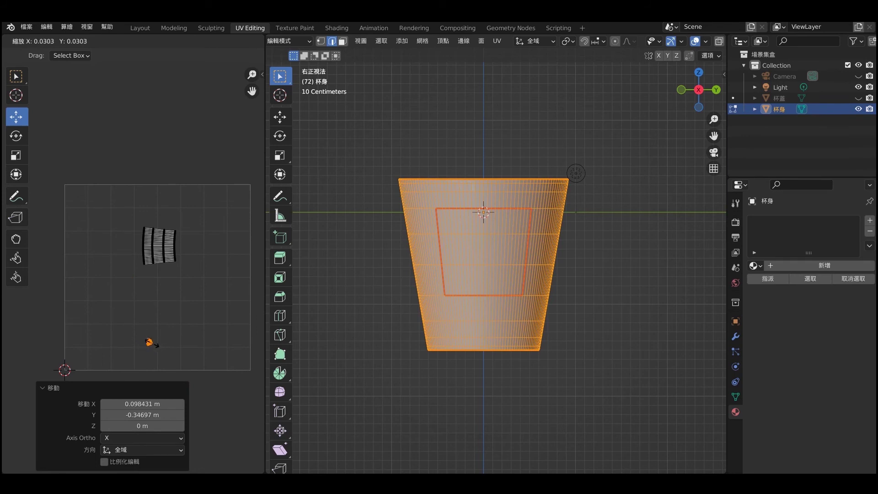
click(155, 345)
key(g)
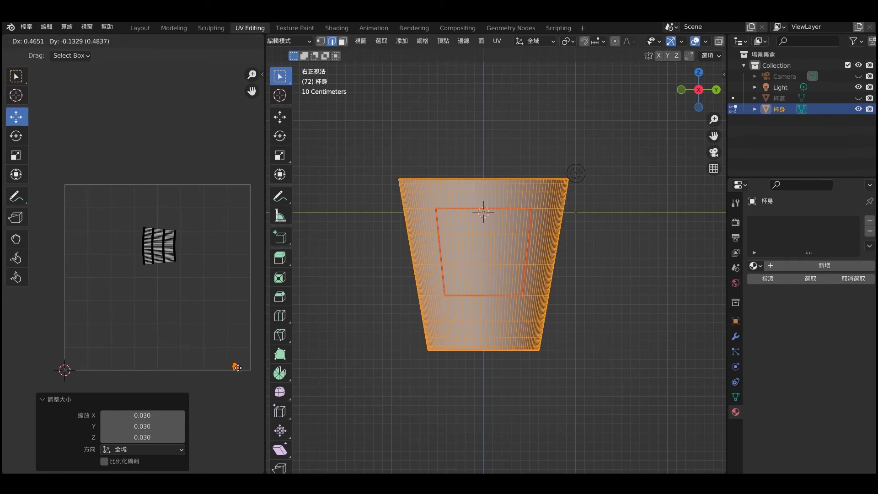
click(238, 390)
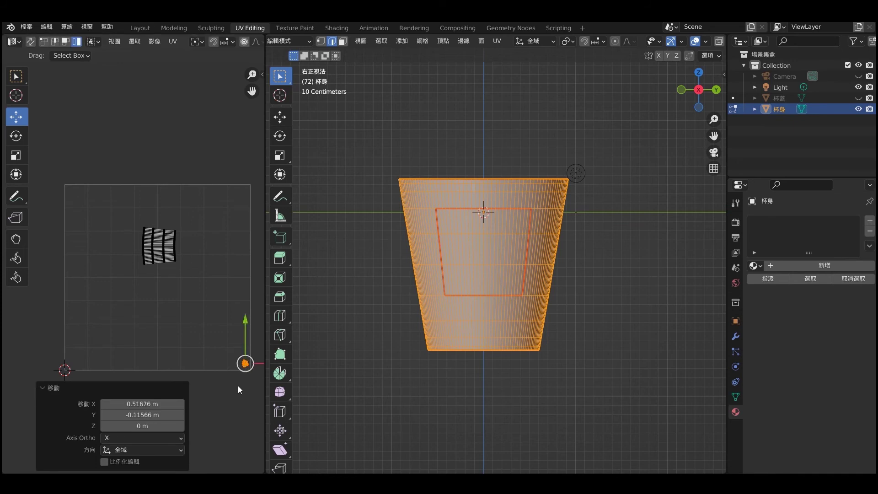
click(237, 391)
drag(265, 337, 349, 333)
scroll(300, 403, up, 1)
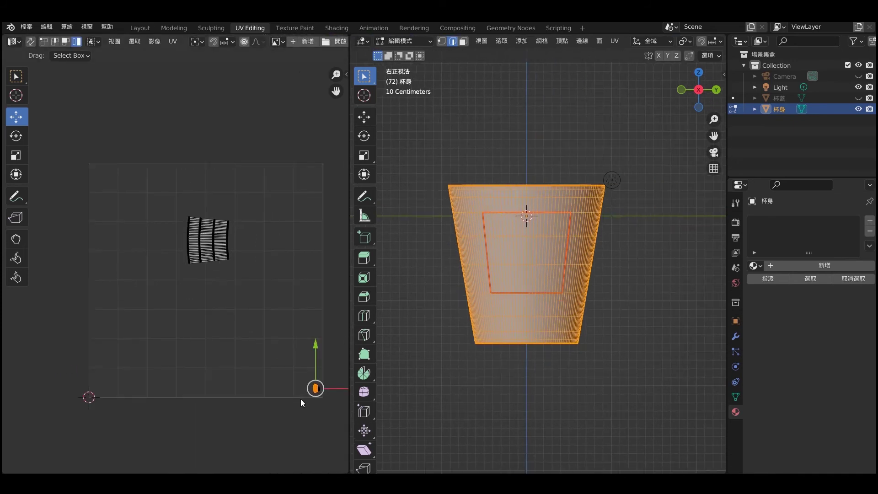
Load 咖啡LOGO.png from the project's parent folder into the UV editor
middle_drag(290, 409, 270, 393)
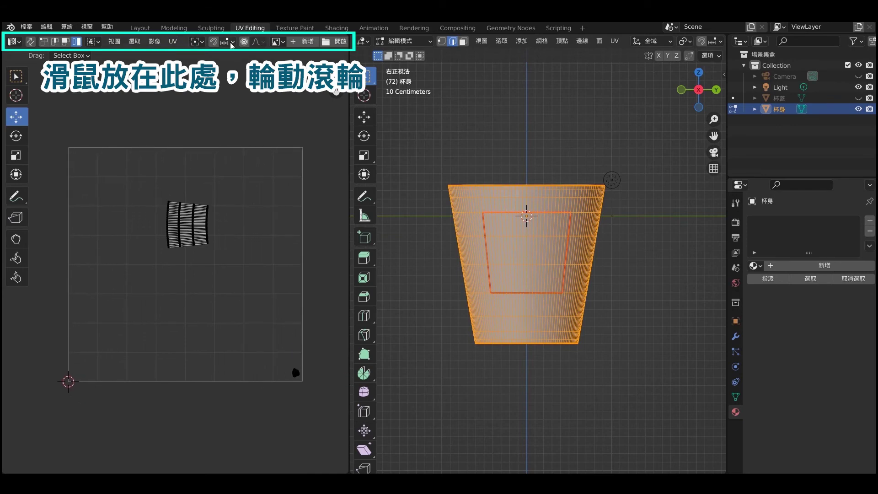
scroll(282, 46, down, 3)
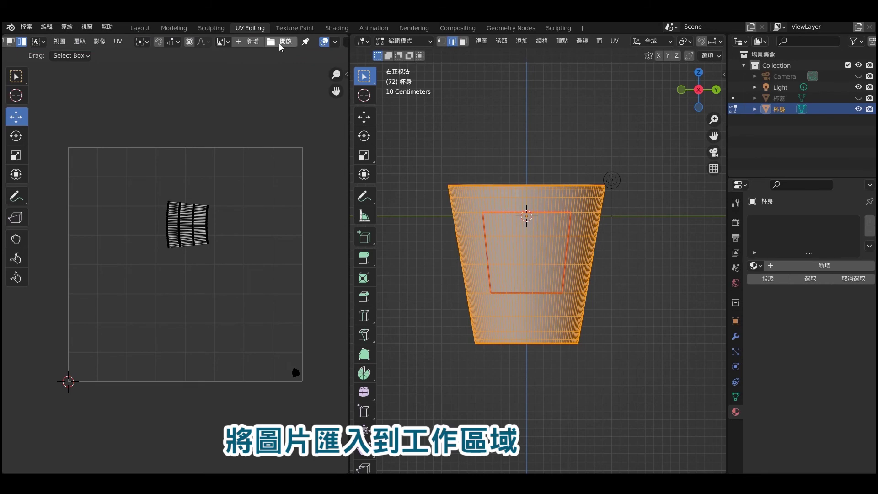
click(281, 45)
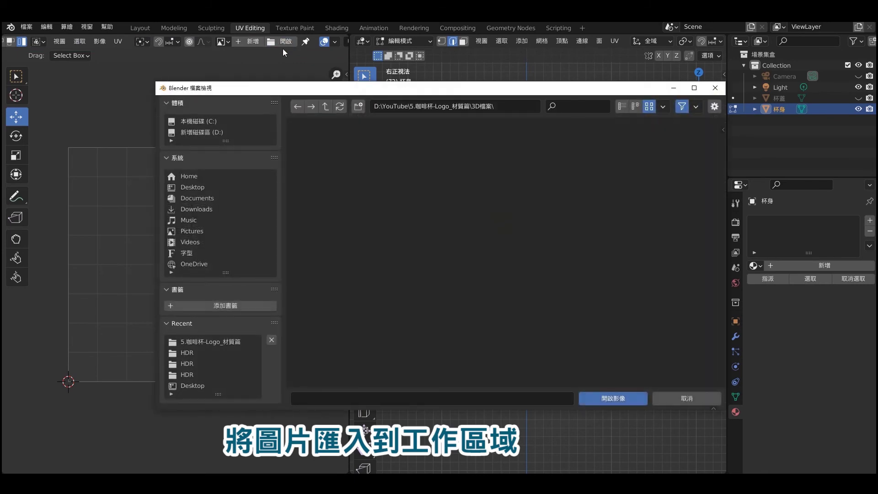
click(325, 111)
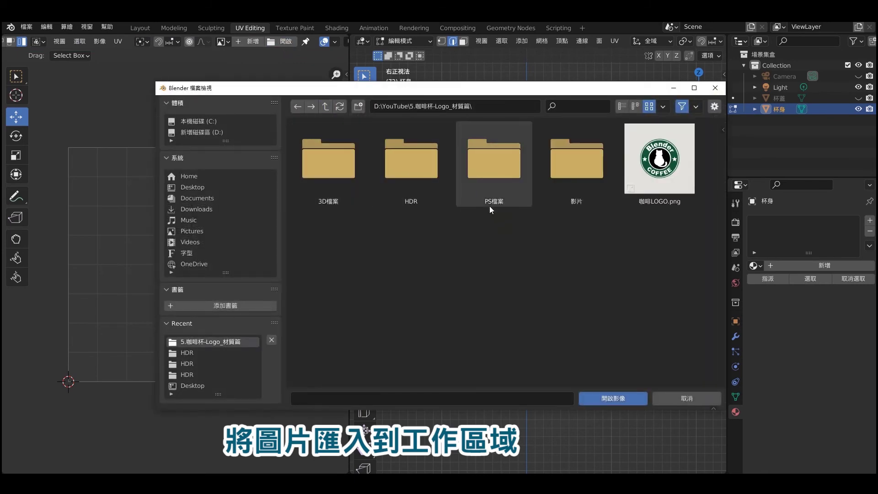
click(637, 180)
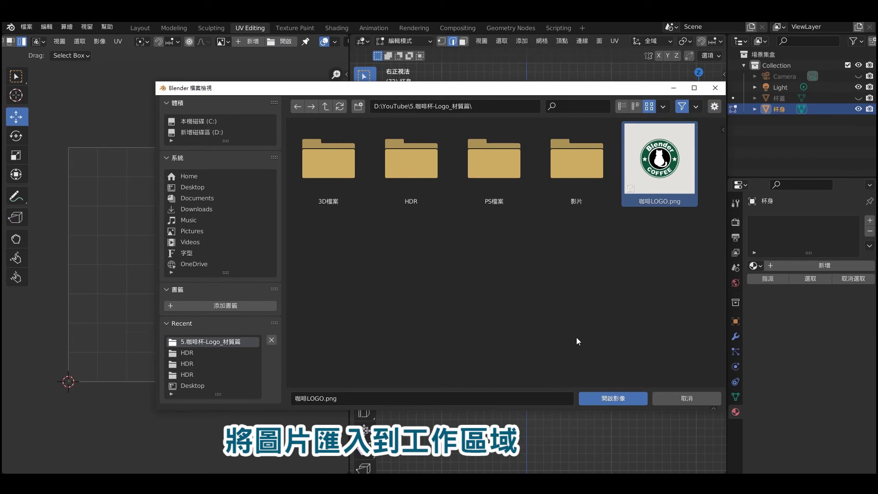
click(599, 398)
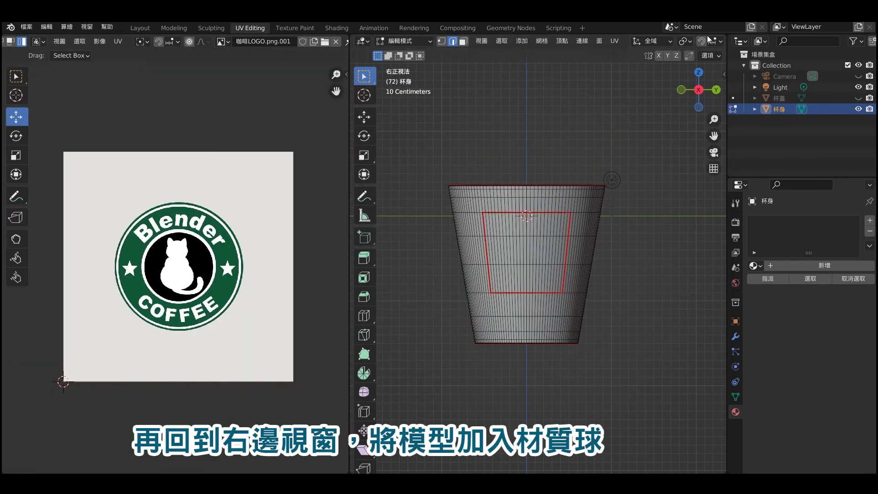
scroll(670, 39, down, 2)
Switch to Material Preview and create a new cup material named LOGO材質
scroll(669, 39, down, 1)
scroll(669, 39, down, 2)
scroll(669, 39, down, 1)
scroll(670, 40, down, 1)
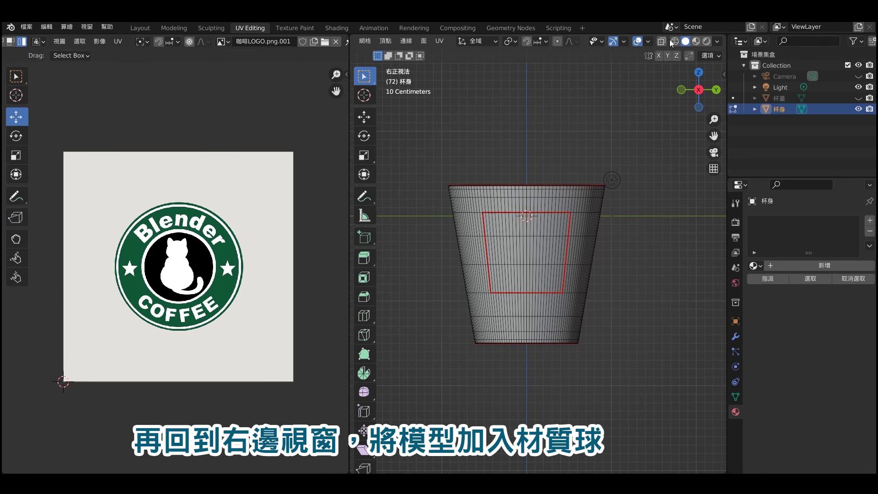
click(694, 44)
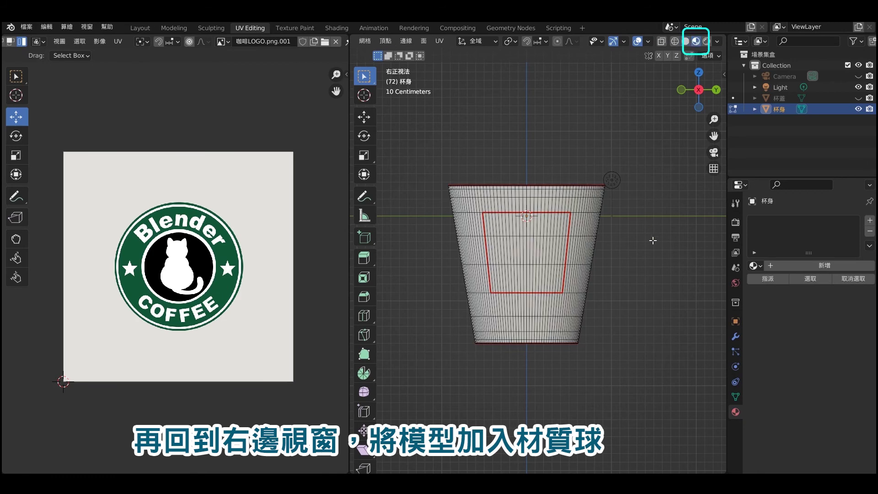
click(816, 265)
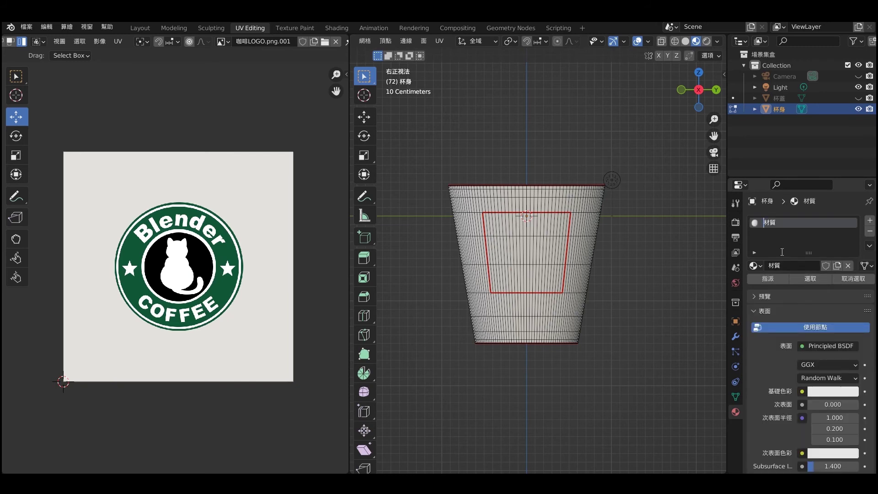
text(LOGO)
key(Return)
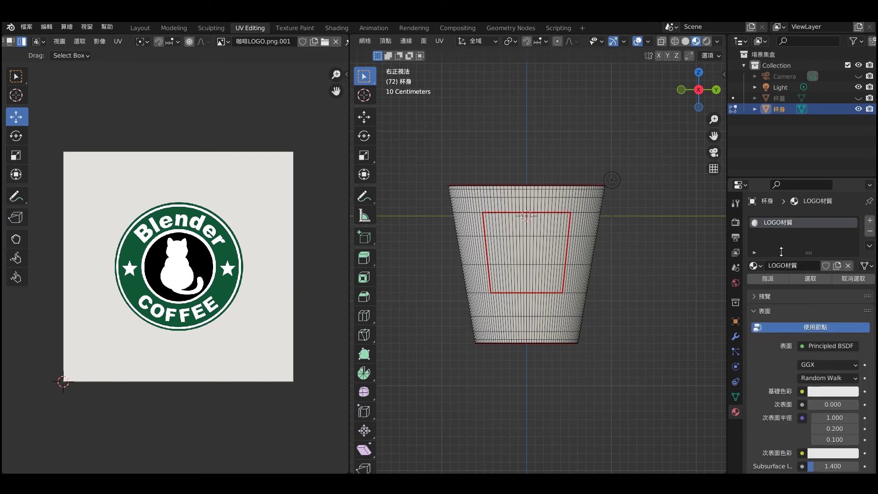
Use the 咖啡LOGO.png.001 image texture as the material's base colour
click(801, 392)
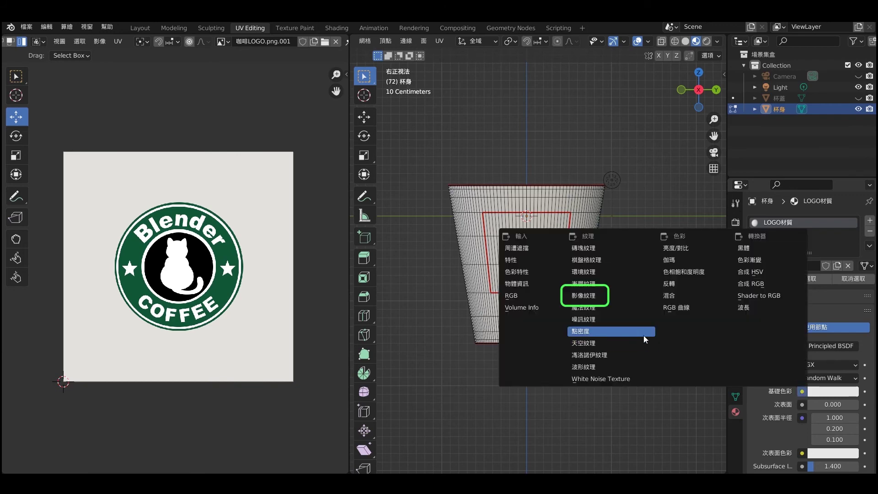
click(589, 296)
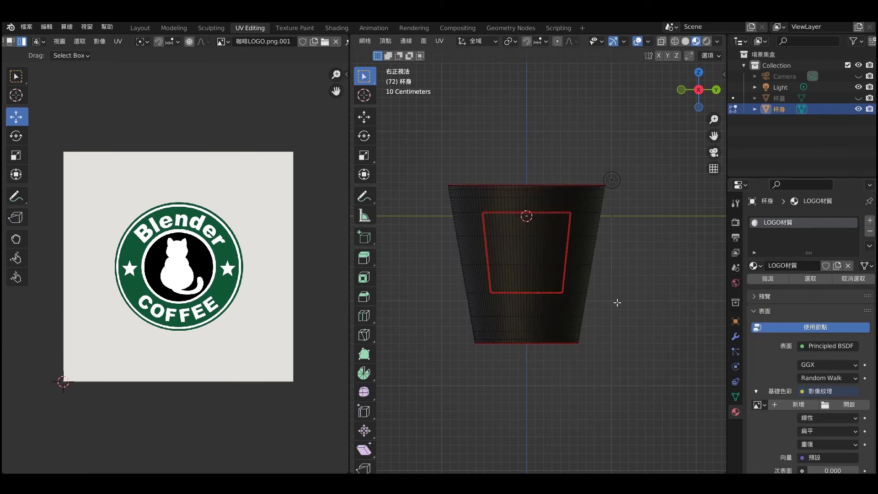
click(758, 405)
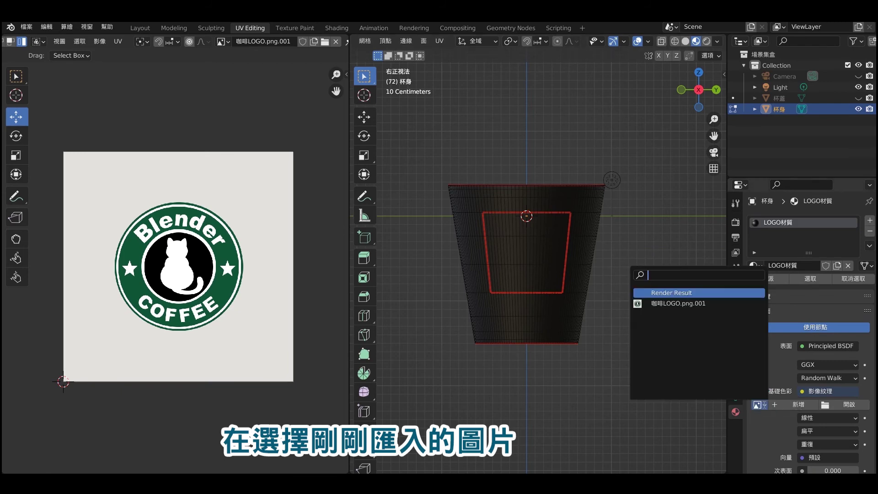
click(704, 304)
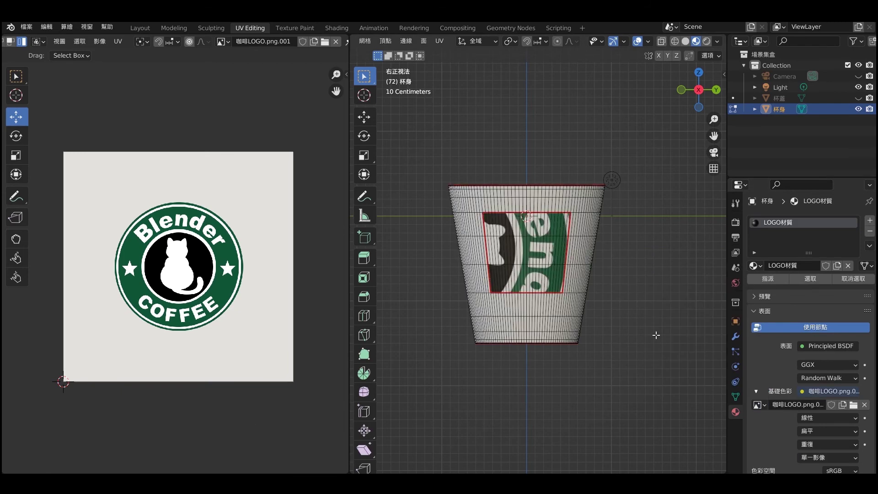
key(a)
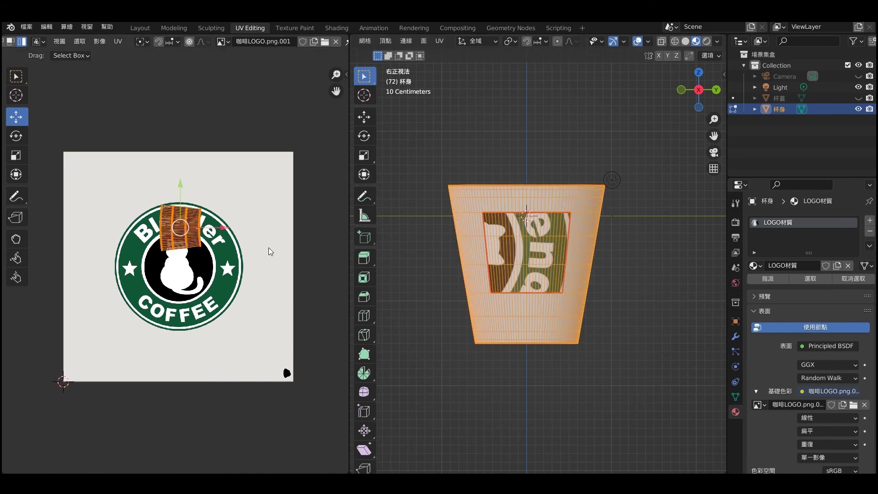
Rotate the UVs 90°, scale them to 2.403, and slide them down over the logo
key(r)
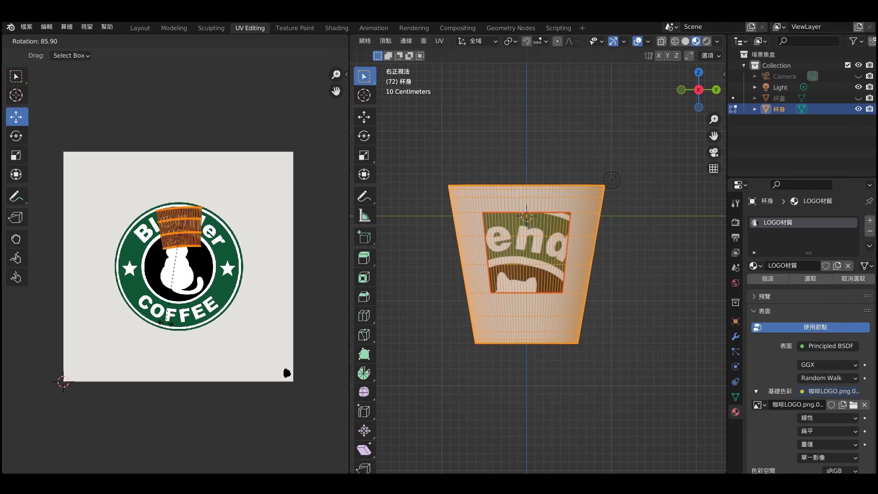
click(166, 321)
click(163, 426)
text(9)
key(Return)
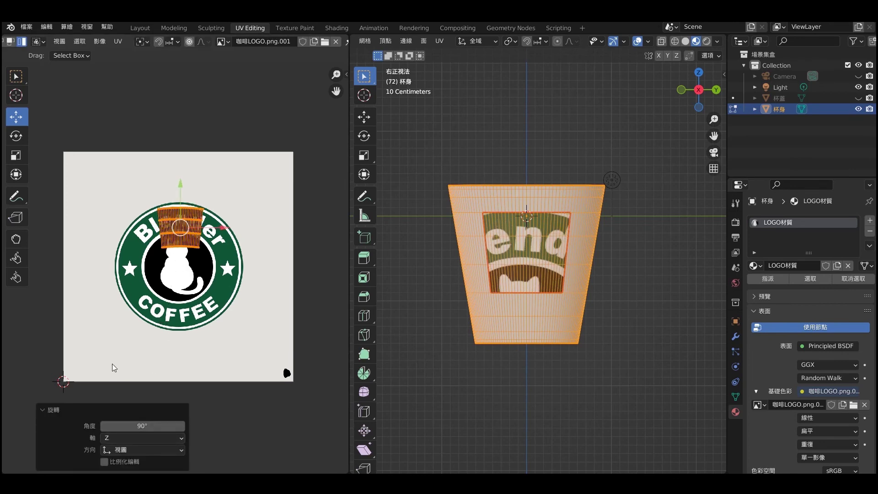
key(s)
click(285, 371)
key(s)
click(185, 216)
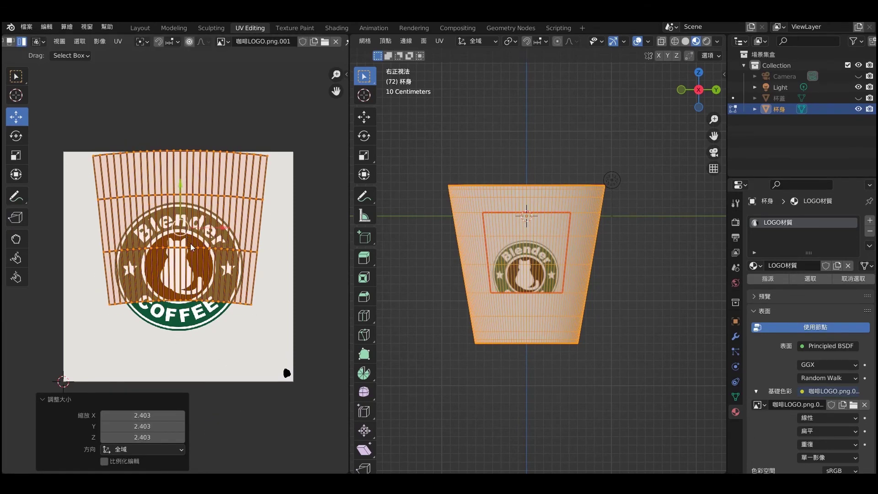
drag(185, 217, 181, 245)
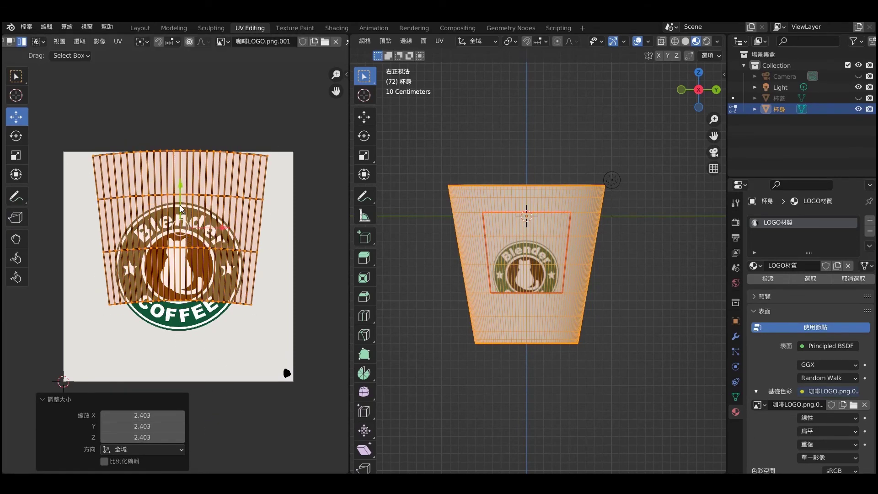
click(181, 245)
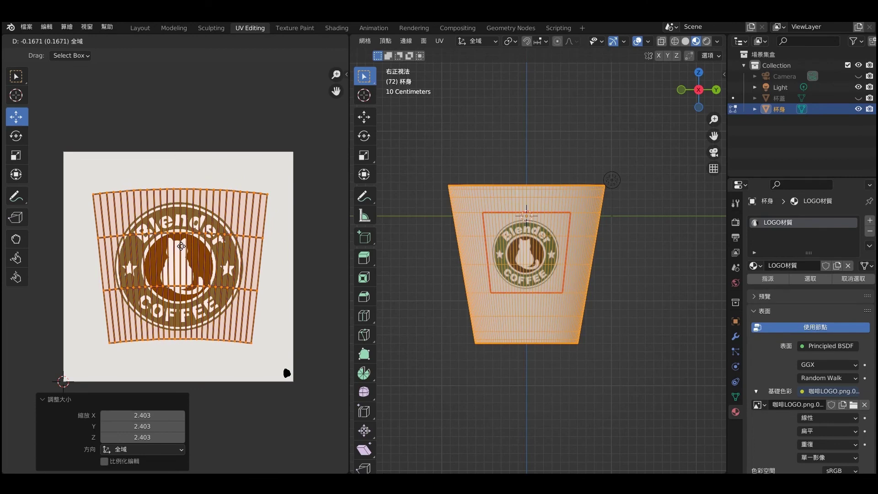
Fine-tune the UV scale to about 0.909 and position, then leave Edit Mode
key(s)
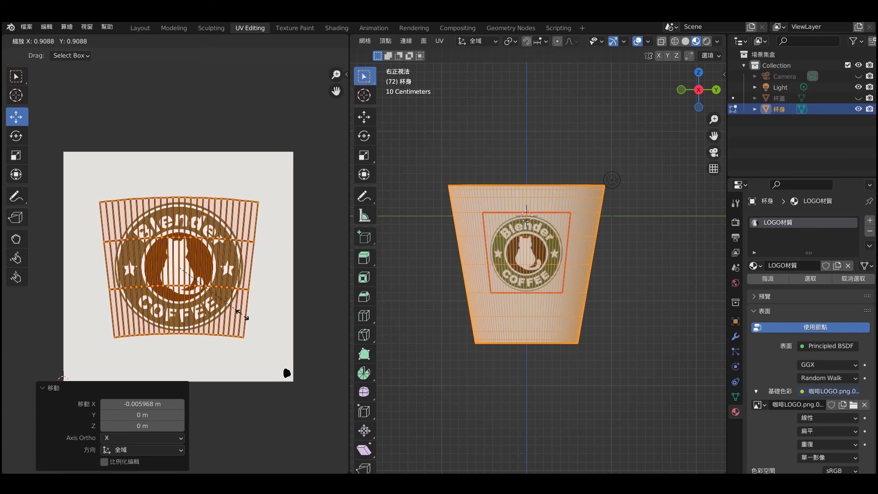
click(245, 315)
drag(180, 227, 187, 238)
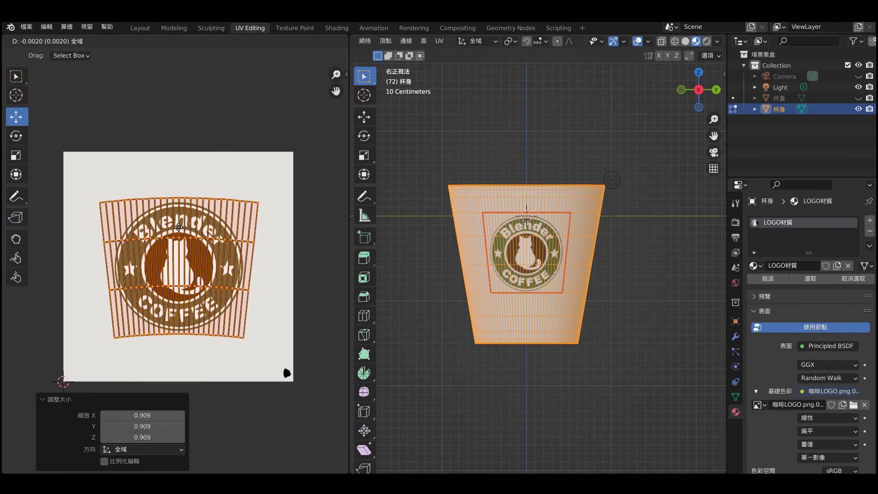
key(s)
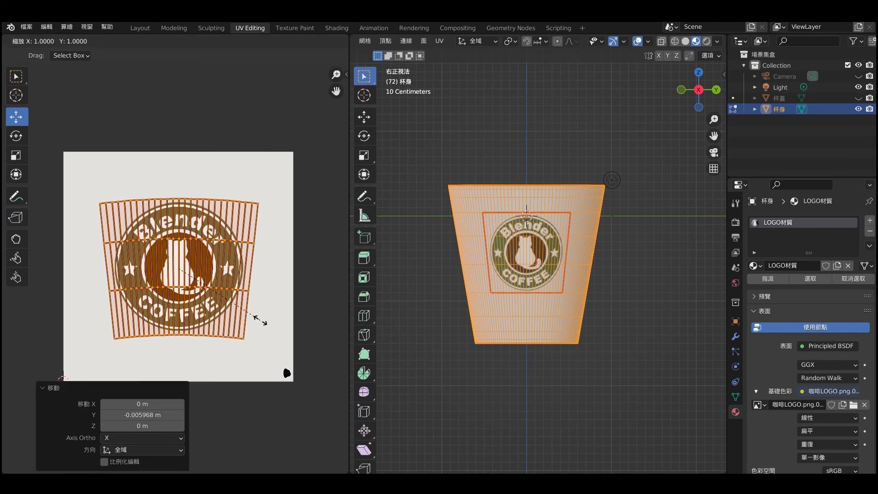
click(258, 319)
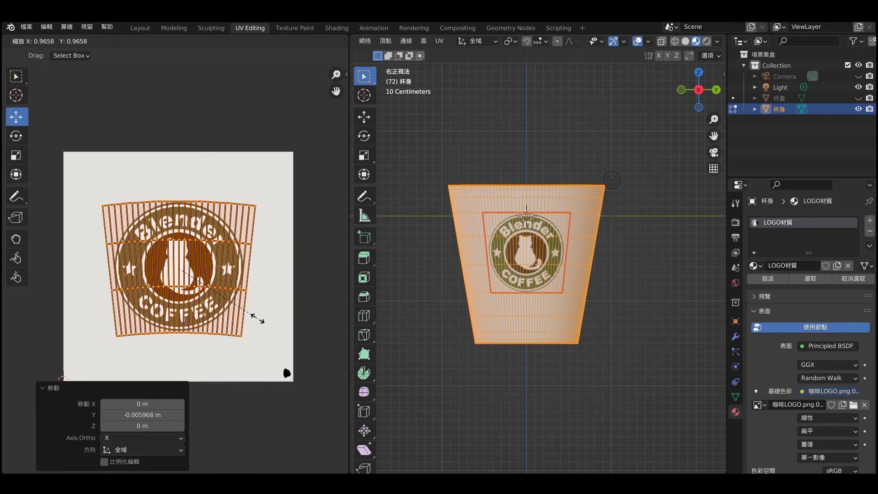
key(alt+a)
key(Tab)
scroll(575, 266, up, 2)
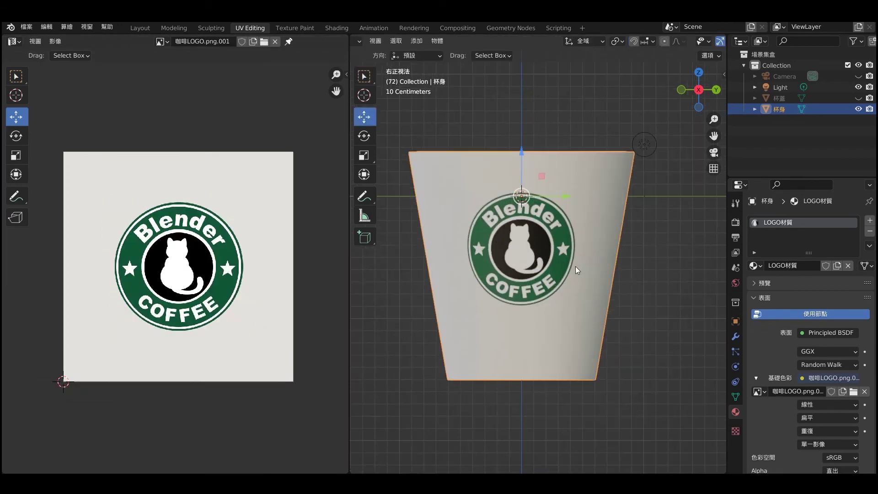
Set the LOGO材質 material's roughness to 0.1
key(KP_8)
mouse_move(566, 266)
middle_down()
mouse_move(535, 276)
mouse_move(634, 275)
mouse_move(522, 280)
mouse_move(548, 285)
middle_up()
scroll(764, 327, down, 5)
scroll(760, 327, down, 5)
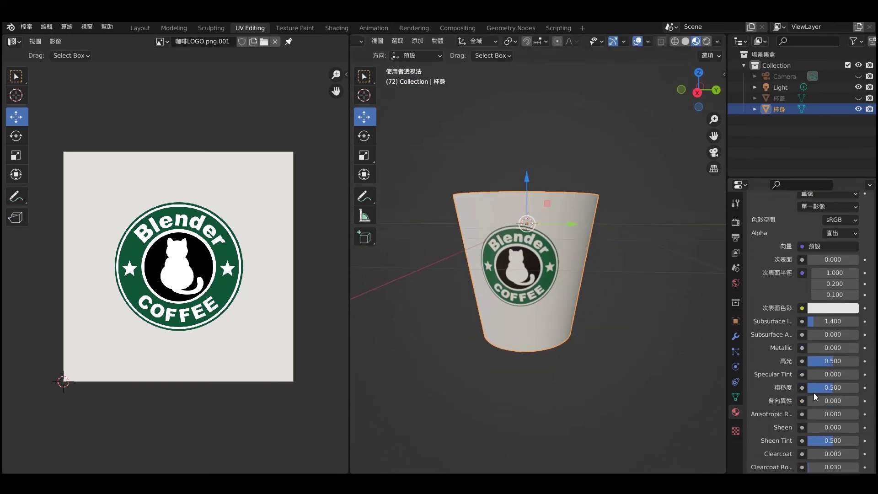
click(824, 392)
text(0.1)
key(Return)
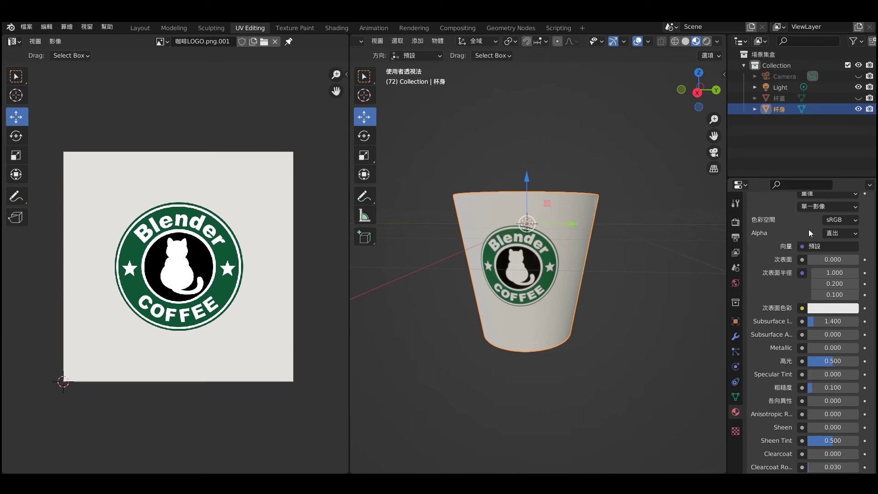
Select the lid object 杯蓋 in the outliner
scroll(765, 312, up, 3)
scroll(765, 312, up, 4)
scroll(765, 312, up, 3)
scroll(778, 240, up, 2)
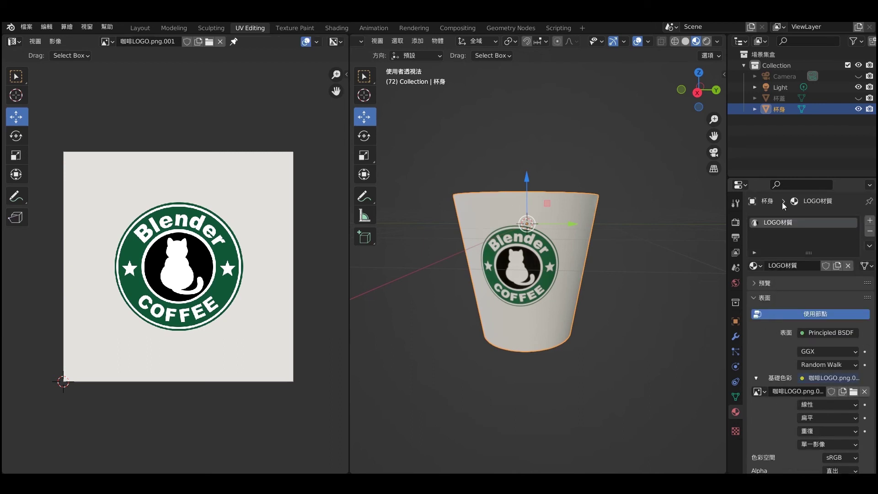
click(779, 98)
Unhide the lid and give it a new near-black material
click(858, 98)
middle_drag(646, 261, 661, 291)
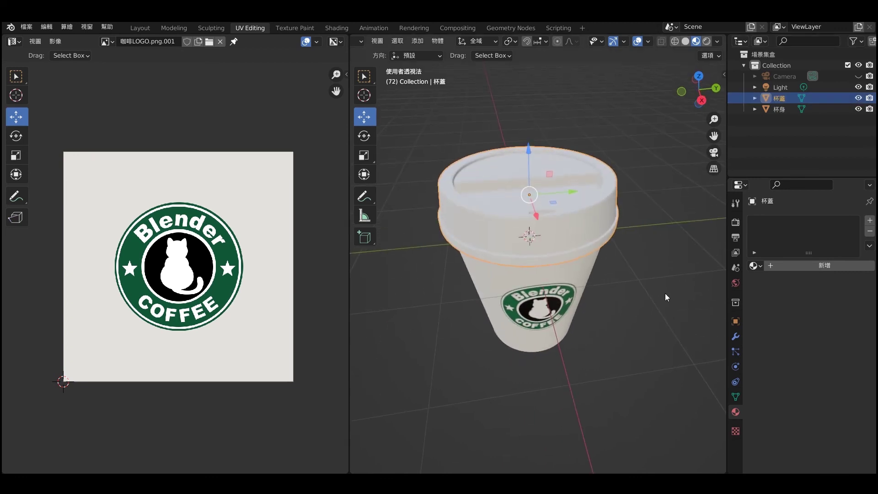
click(800, 270)
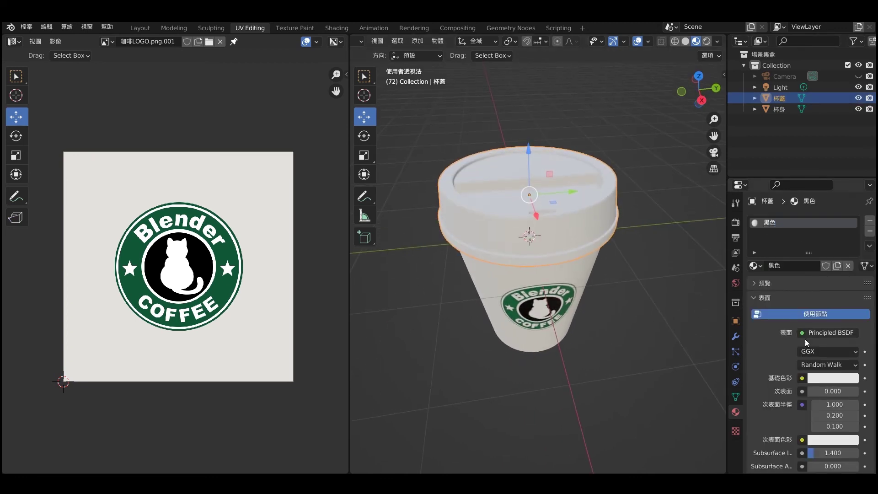
click(817, 379)
drag(848, 248, 849, 291)
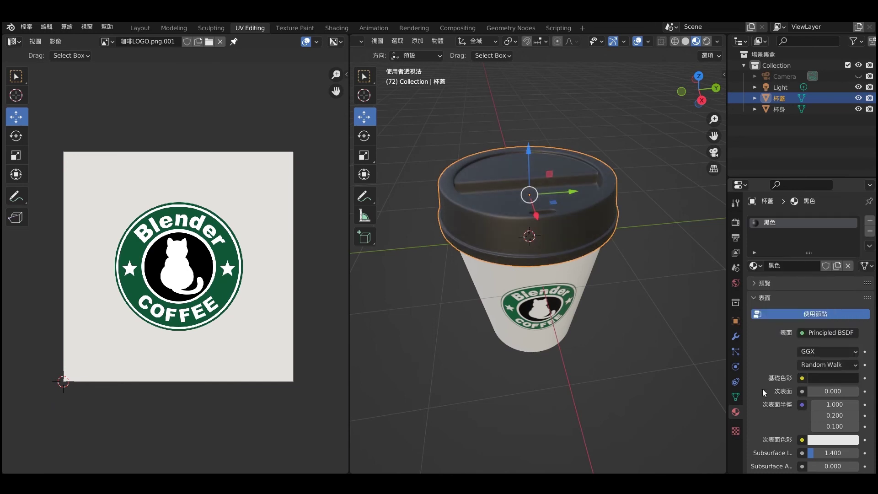
Set the lid material's specular to 0.8 and roughness to 0.3, then preview rendered shading
scroll(758, 391, down, 4)
scroll(758, 389, down, 3)
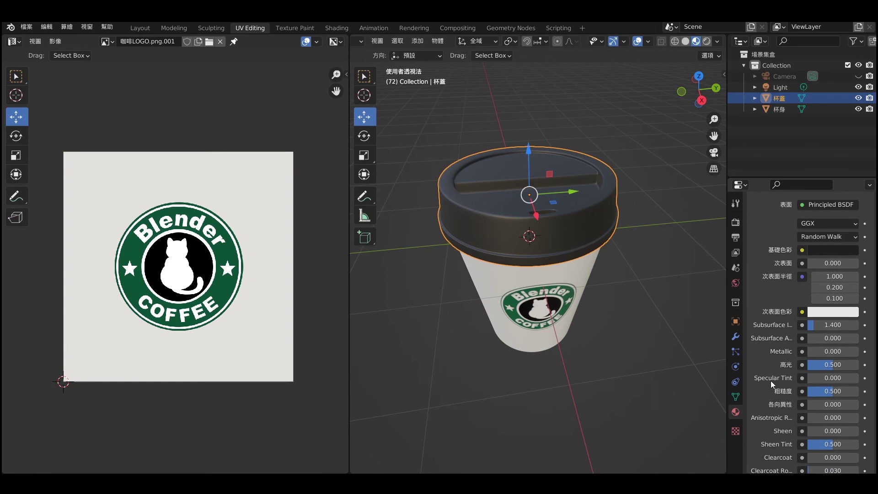
click(826, 366)
text(0.88)
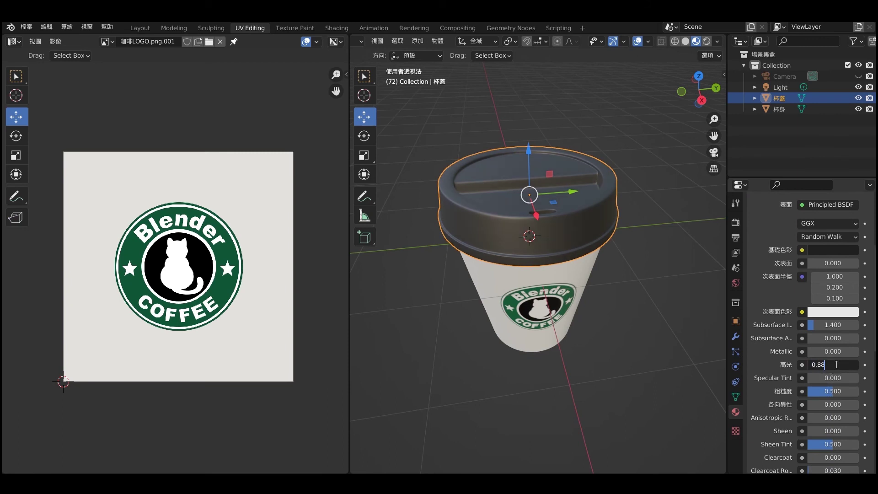
key(BackSpace)
click(835, 392)
text(0.3)
key(Return)
mouse_move(631, 274)
middle_down()
mouse_move(579, 219)
mouse_move(574, 191)
mouse_move(522, 260)
mouse_move(519, 247)
middle_up()
click(707, 41)
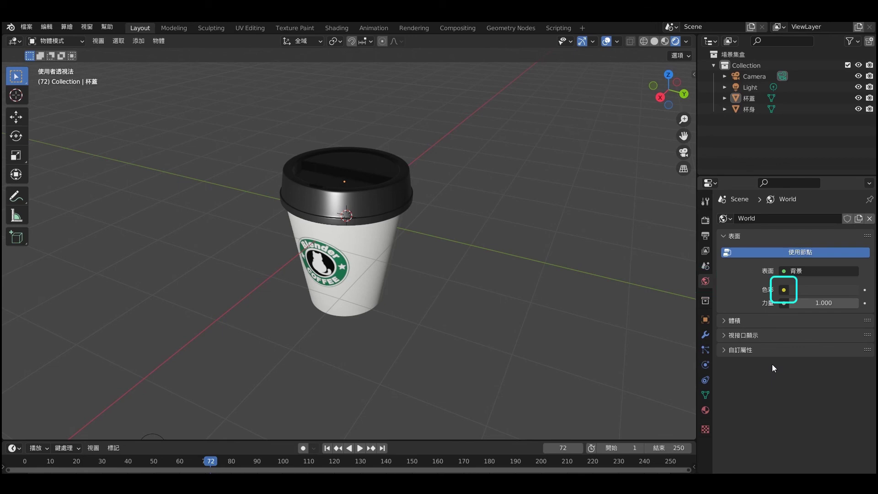
Feed the world colour an Environment Texture using artist_workshop_2k.hdr from the HDR folder
click(783, 291)
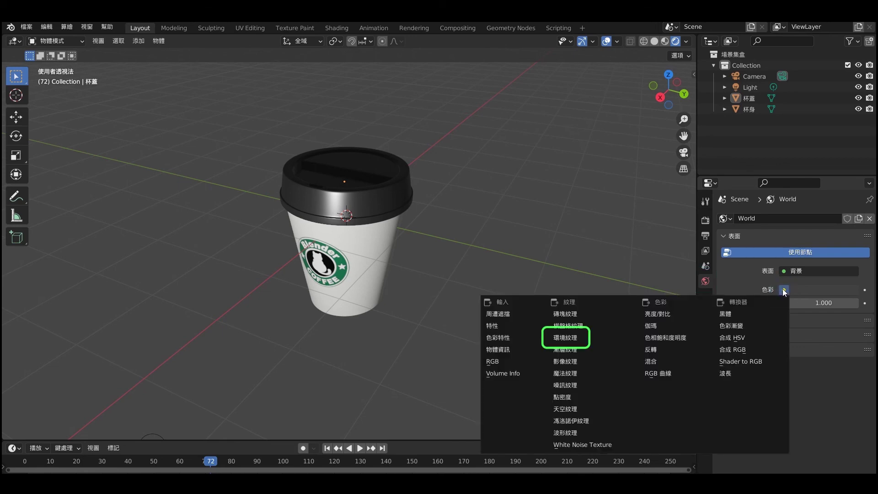
click(590, 340)
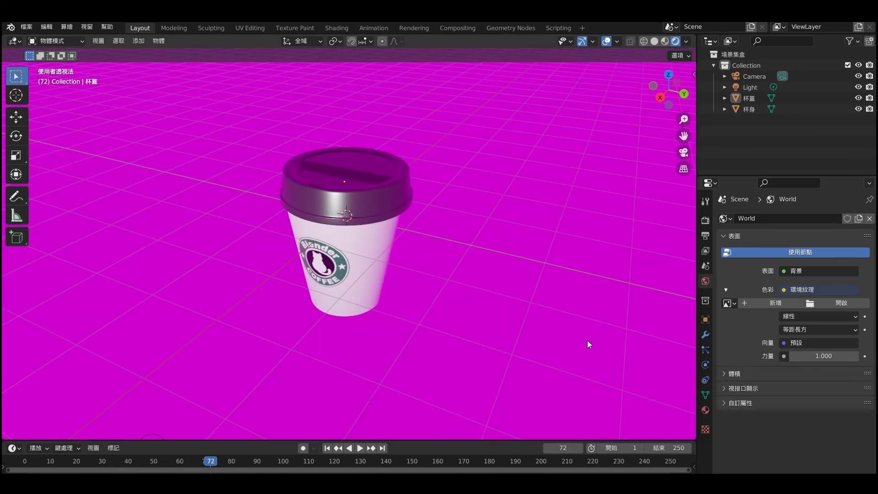
click(840, 303)
click(325, 106)
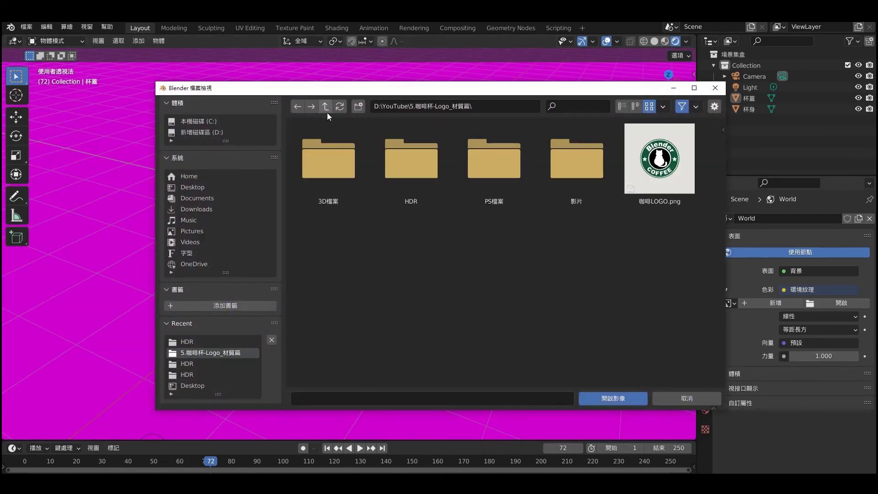
click(393, 160)
double_click(394, 160)
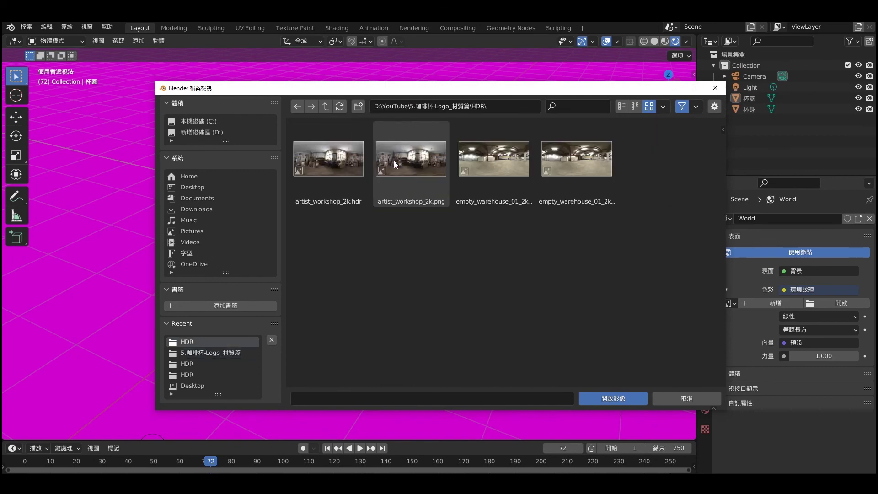
click(340, 167)
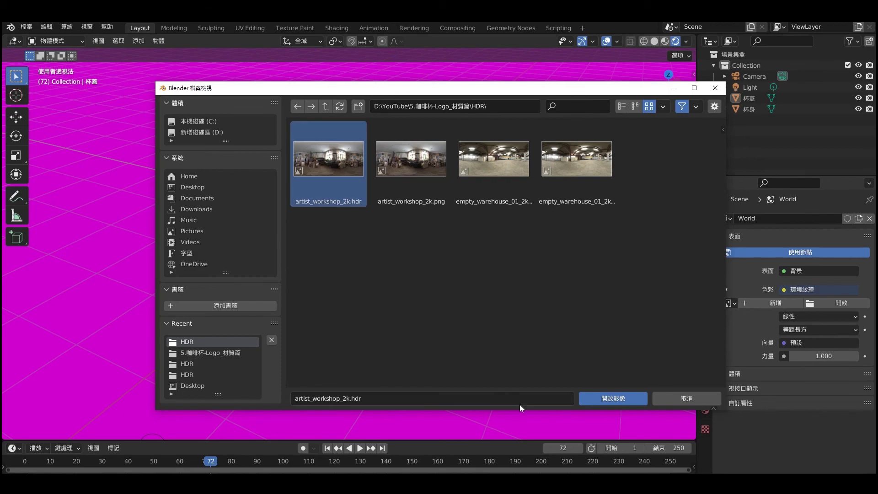
click(595, 399)
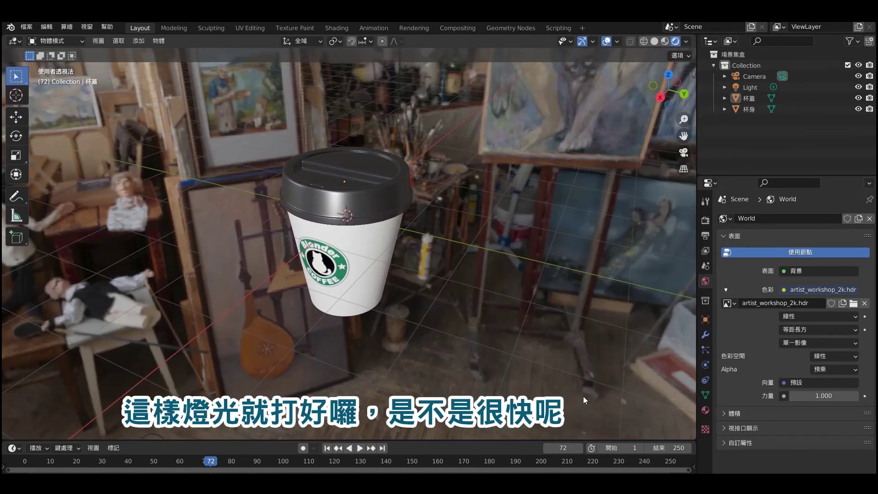
mouse_move(406, 257)
middle_down()
mouse_move(403, 268)
mouse_move(392, 261)
mouse_move(393, 238)
mouse_move(391, 246)
mouse_move(447, 244)
mouse_move(501, 278)
mouse_move(465, 297)
mouse_move(379, 281)
mouse_move(382, 259)
middle_up()
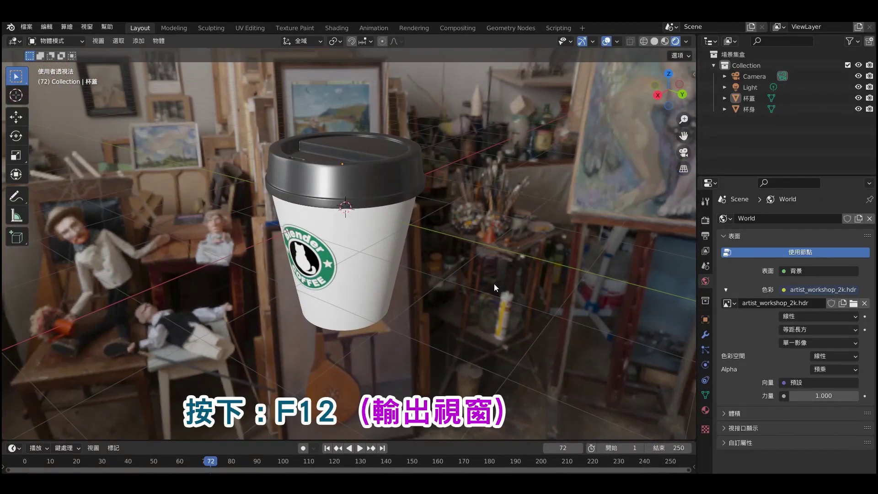
Test-render the current frame to check the HDR lighting on the cup
key(F12)
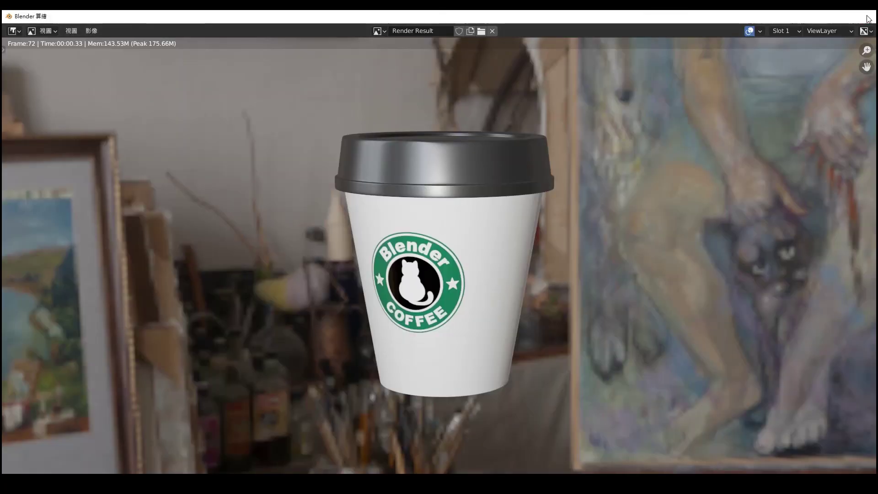
key(Escape)
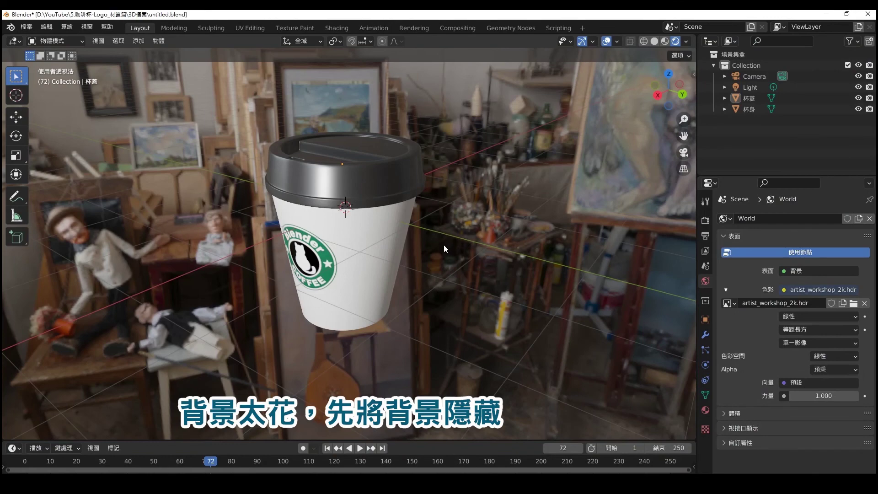
middle_drag(443, 245, 447, 248)
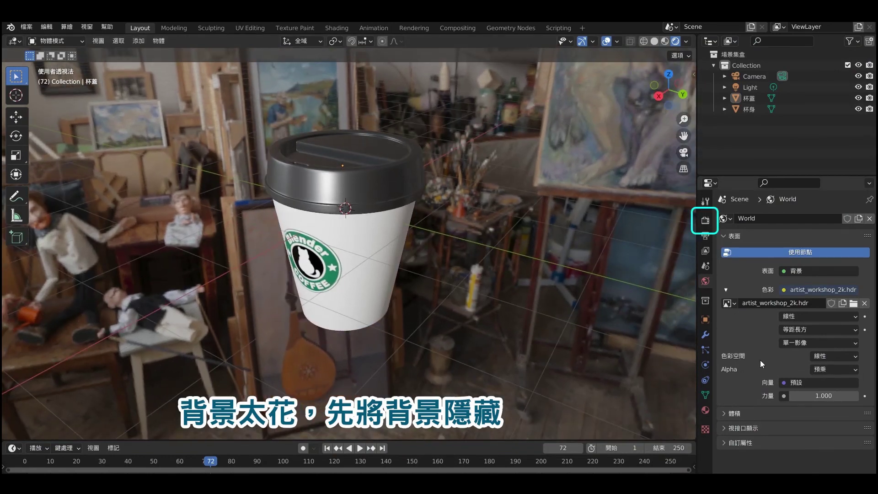
Enable Film > Transparent in Render Properties so the HDR background disappears
click(705, 221)
scroll(764, 347, down, 4)
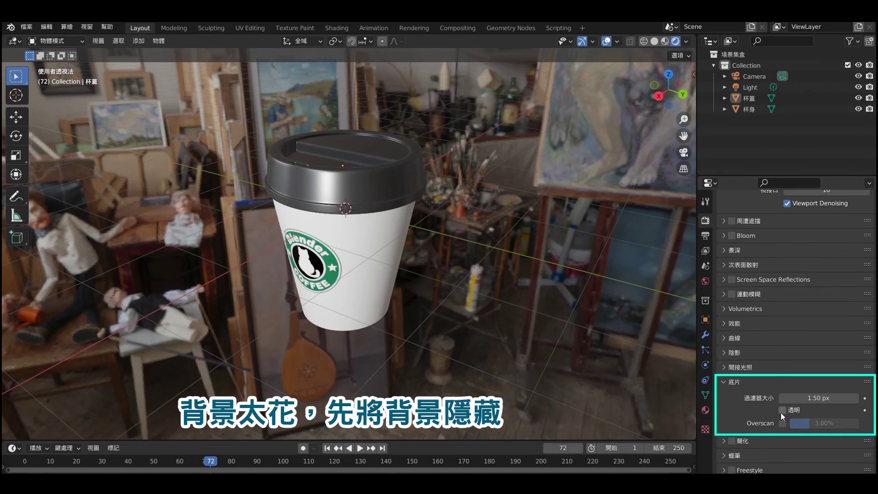
click(783, 410)
mouse_move(448, 262)
middle_down()
mouse_move(516, 279)
mouse_move(558, 265)
mouse_move(437, 264)
mouse_move(359, 160)
middle_up()
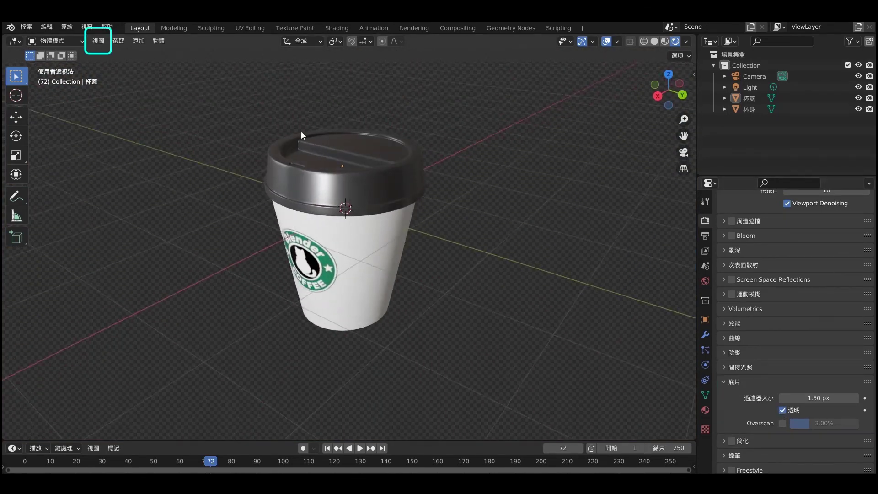
Look through the active camera and turn on Camera to View in the sidebar's View tab
click(98, 41)
mouse_move(115, 150)
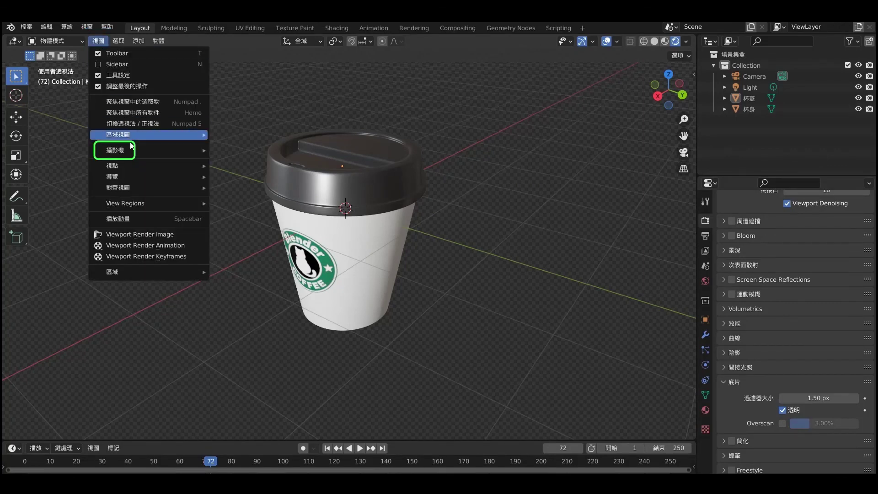
click(231, 160)
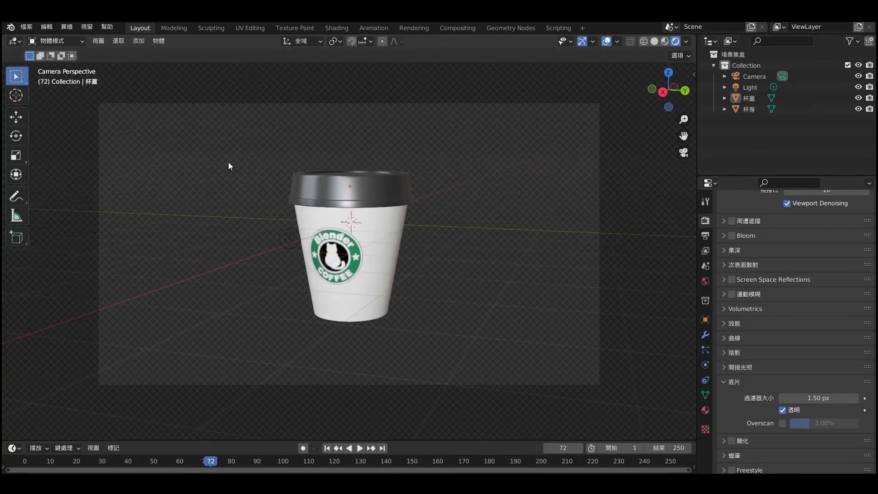
click(694, 74)
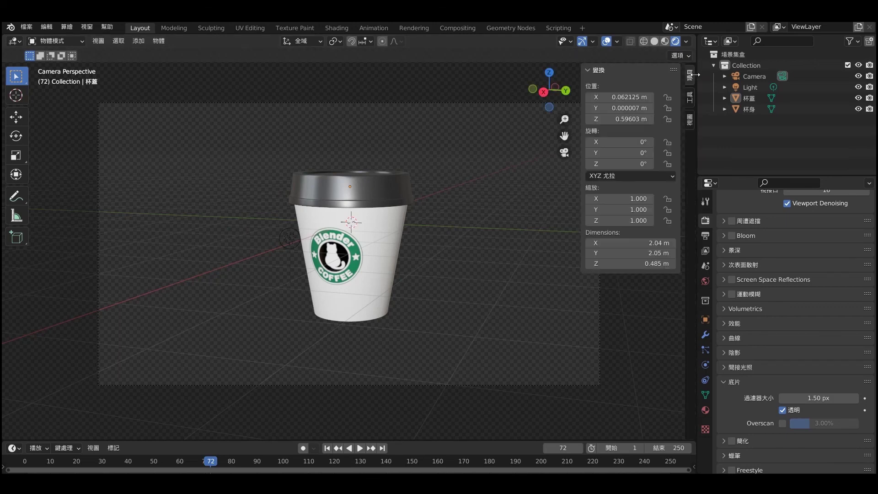
click(691, 122)
click(628, 204)
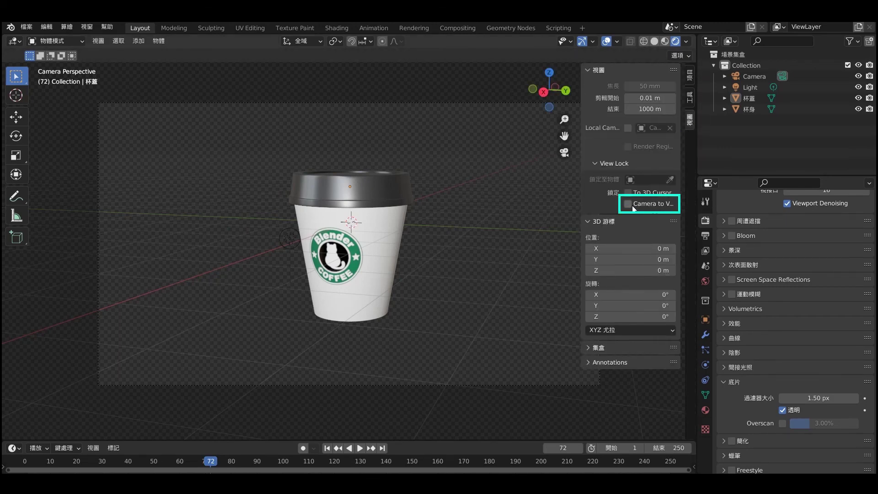
Frame the cup from the front through the camera and render it with F12
scroll(465, 207, down, 2)
mouse_move(407, 215)
middle_down()
mouse_move(402, 240)
mouse_move(465, 242)
middle_up()
scroll(430, 245, up, 1)
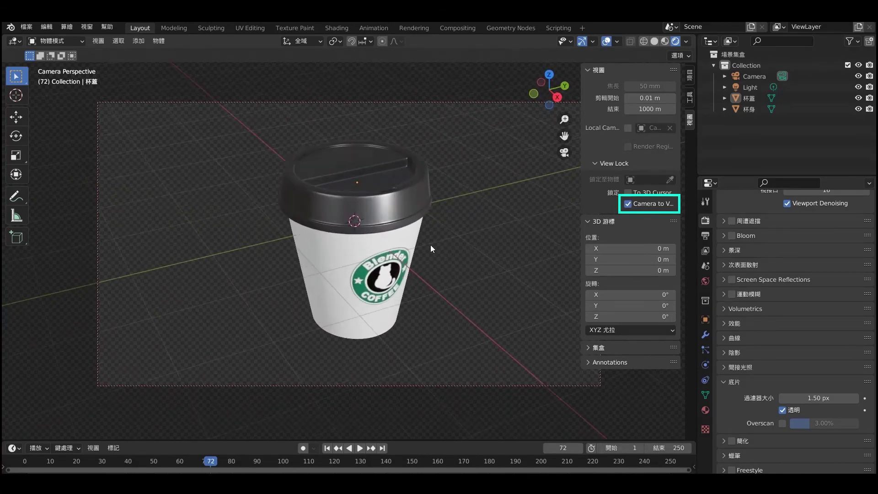
scroll(431, 242, up, 2)
scroll(433, 237, up, 1)
mouse_move(434, 238)
middle_down()
mouse_move(347, 243)
mouse_move(388, 239)
middle_up()
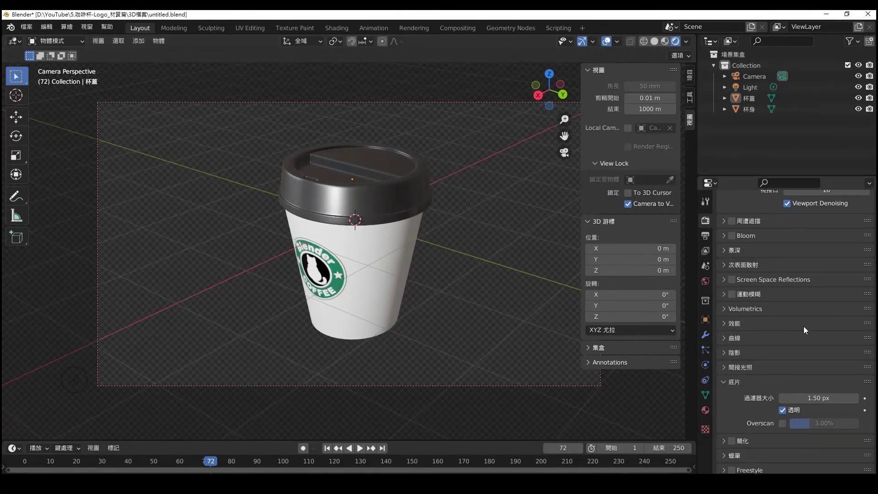
key(F12)
click(92, 31)
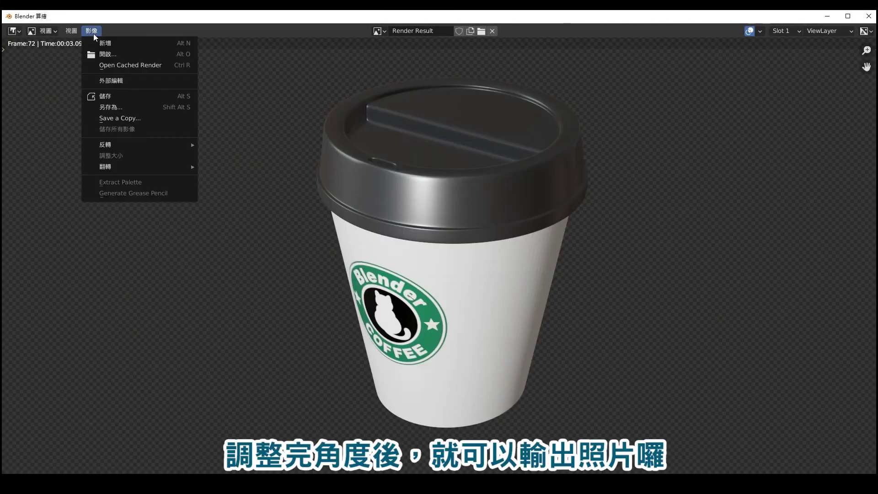